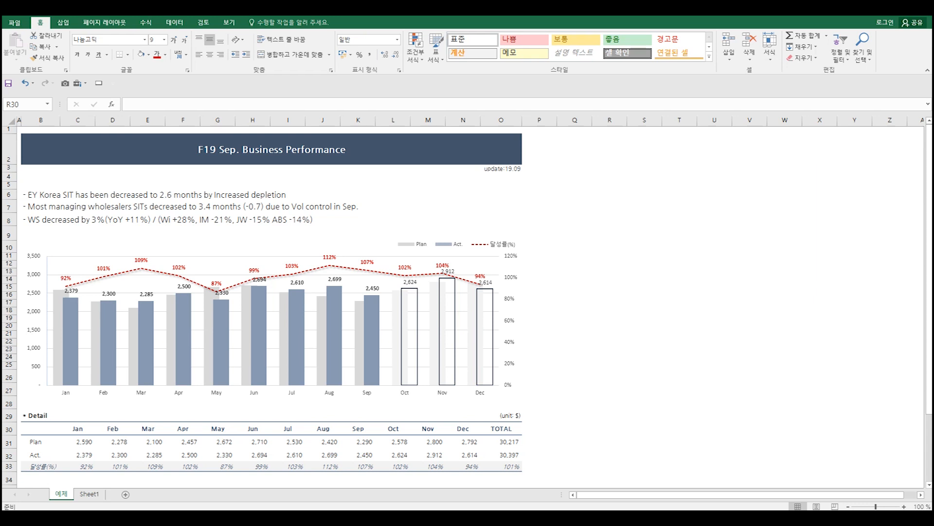
- On Sheet1, make the Detail table's header row B20:O20 bold and horizontally centred
drag(42, 414, 523, 474)
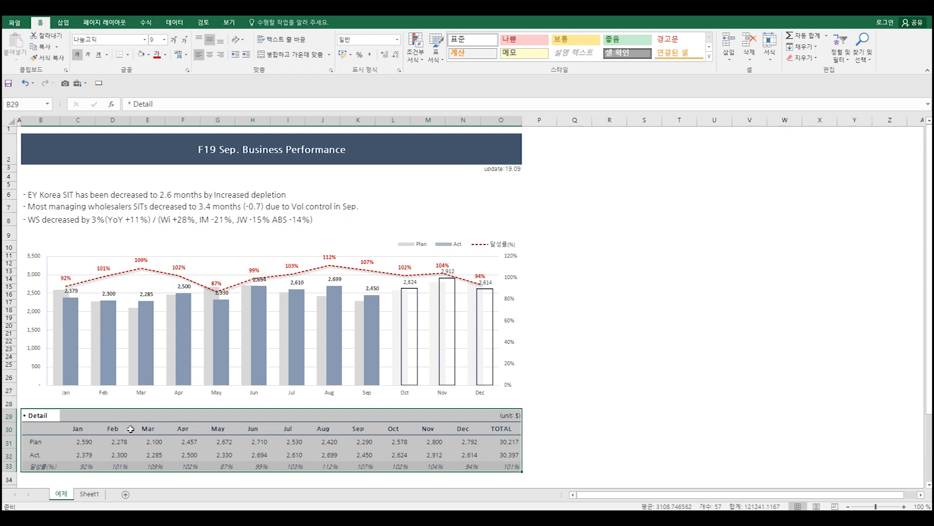
click(88, 493)
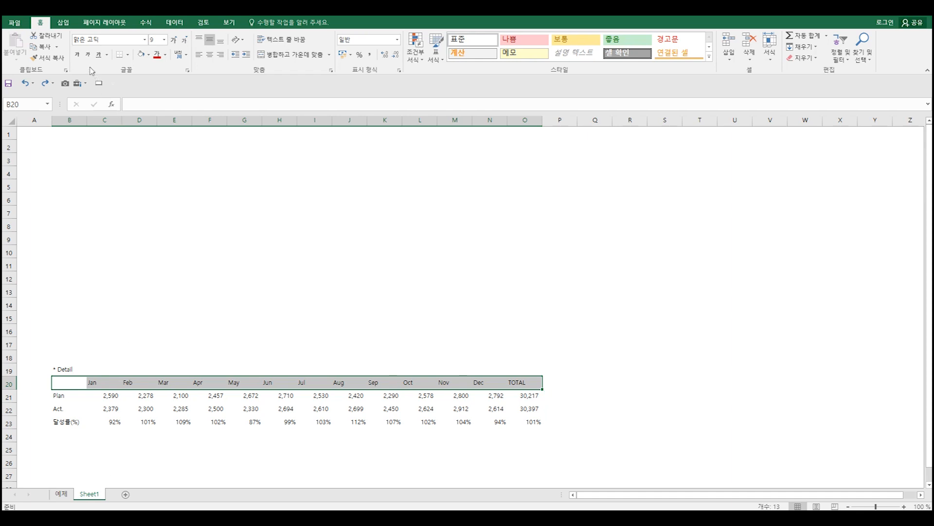
click(77, 54)
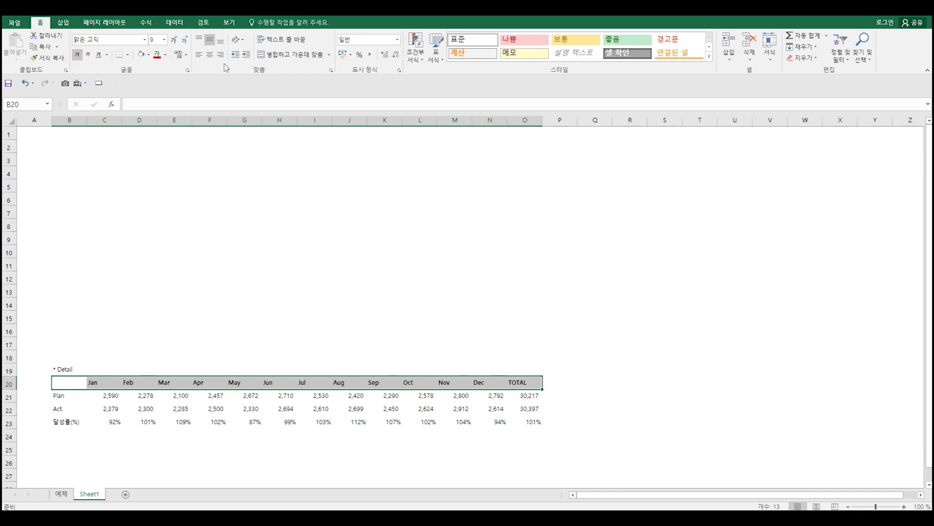
click(210, 55)
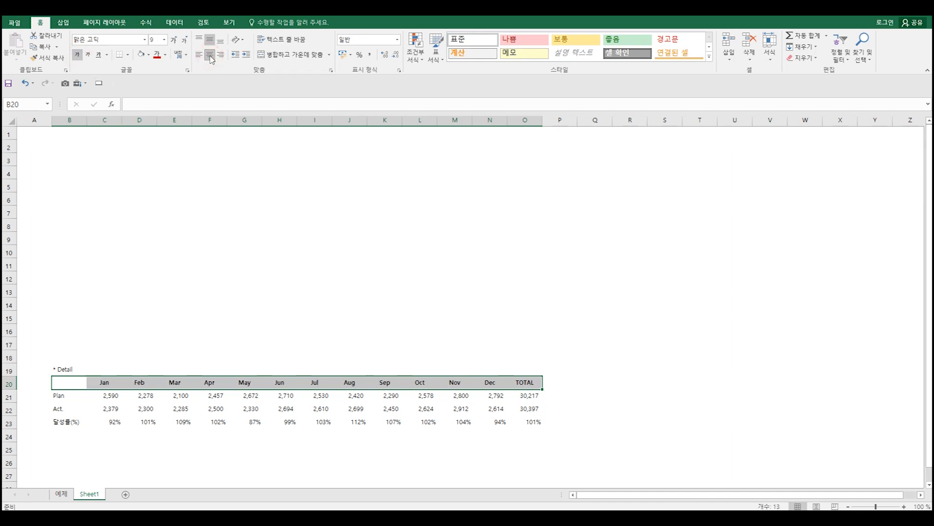
- Add solid blue-grey top and bottom borders to the header row B20:O20
right_click(286, 387)
click(338, 328)
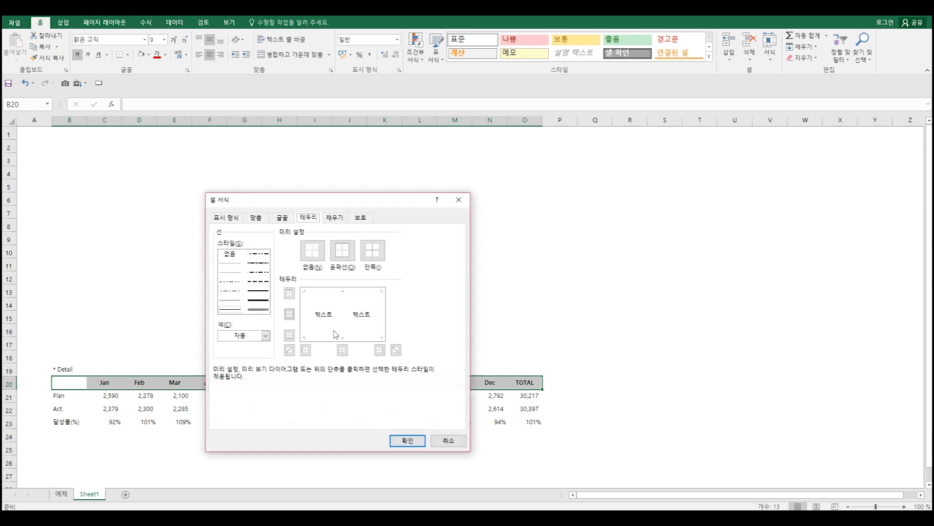
click(266, 335)
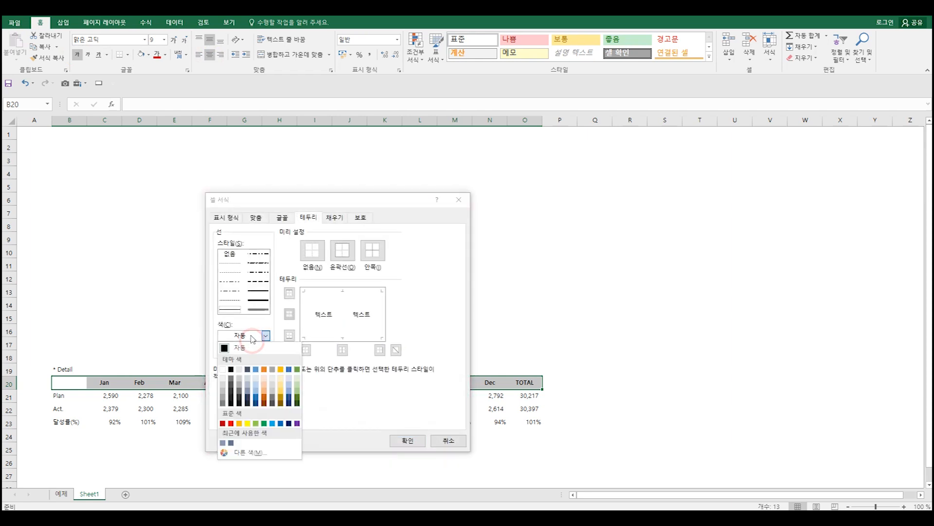
click(230, 443)
click(258, 291)
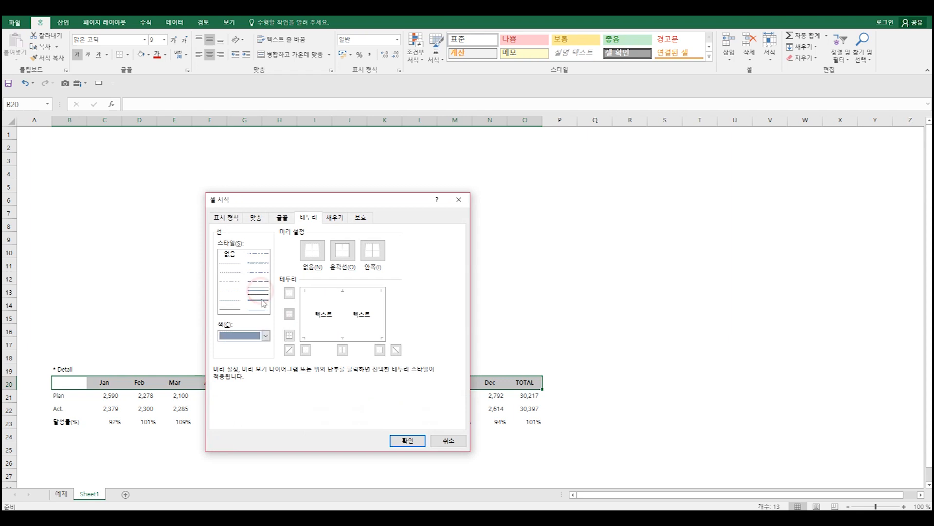
click(327, 290)
click(325, 338)
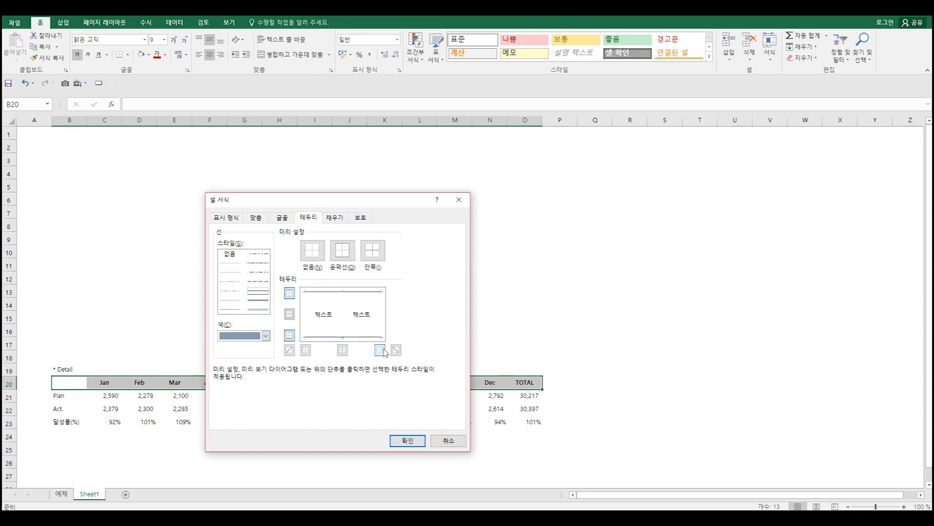
click(412, 441)
- Add a solid blue-grey bottom border to the 달성률(%) row, B23:O23
drag(73, 422, 535, 423)
right_click(535, 423)
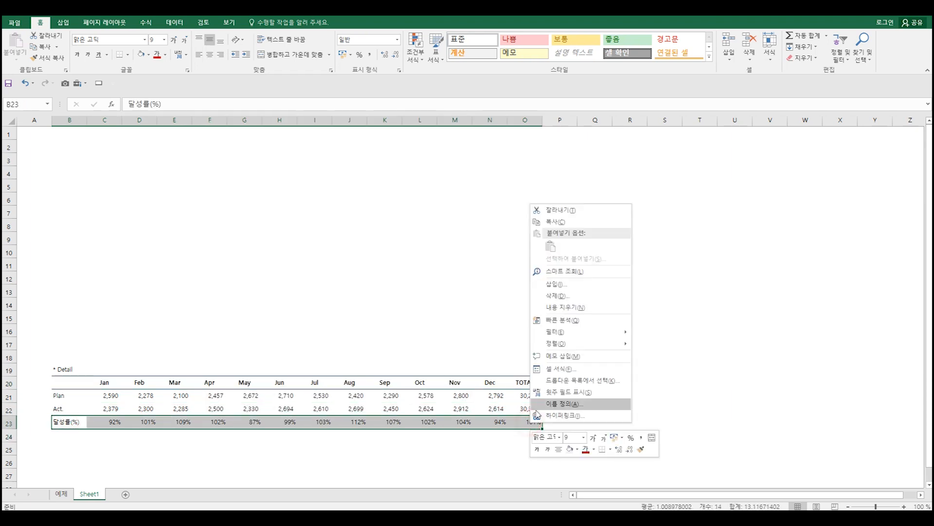
click(561, 371)
click(451, 378)
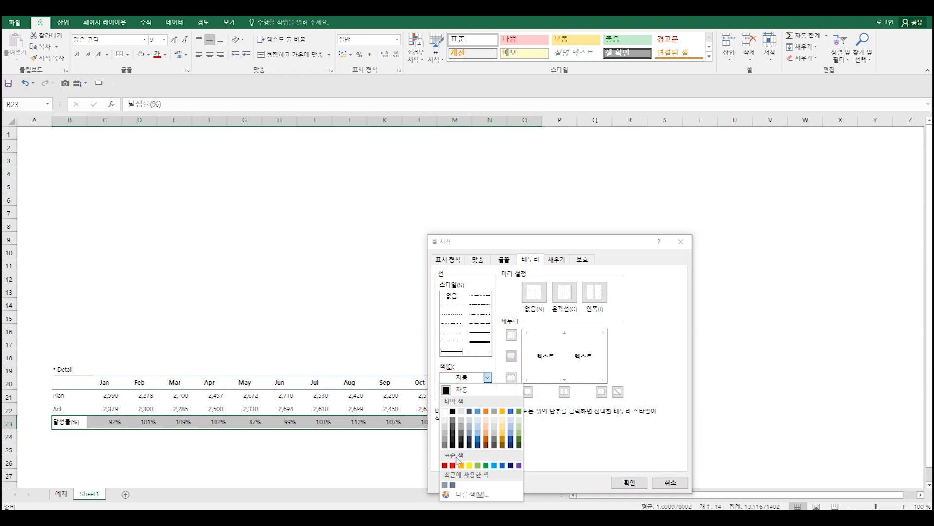
click(444, 484)
click(480, 336)
click(528, 392)
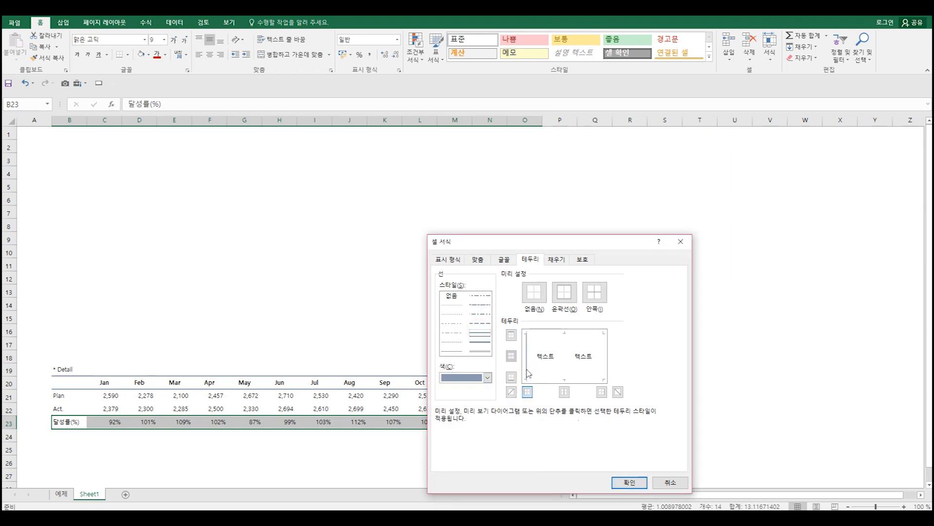
click(629, 482)
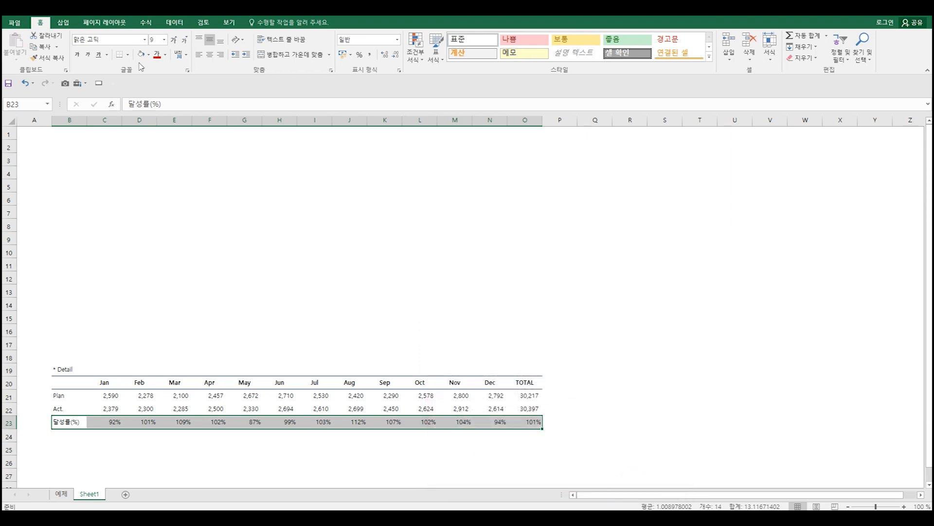
- Make the 달성률(%) row italic with dark grey text and a light grey fill
click(88, 54)
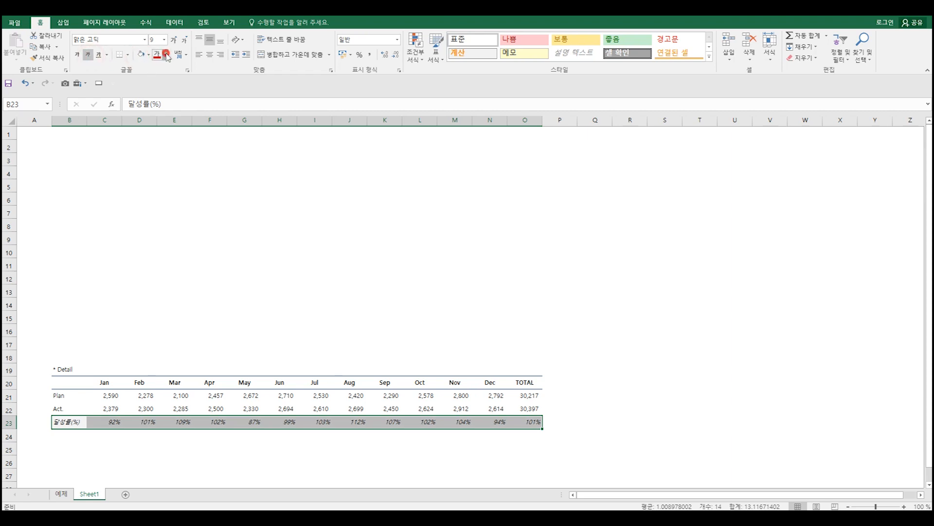
click(165, 54)
click(166, 111)
- Indent the row labels in B20:B23 and make the "* Detail" heading in B19 bold and dark red
drag(73, 382, 69, 424)
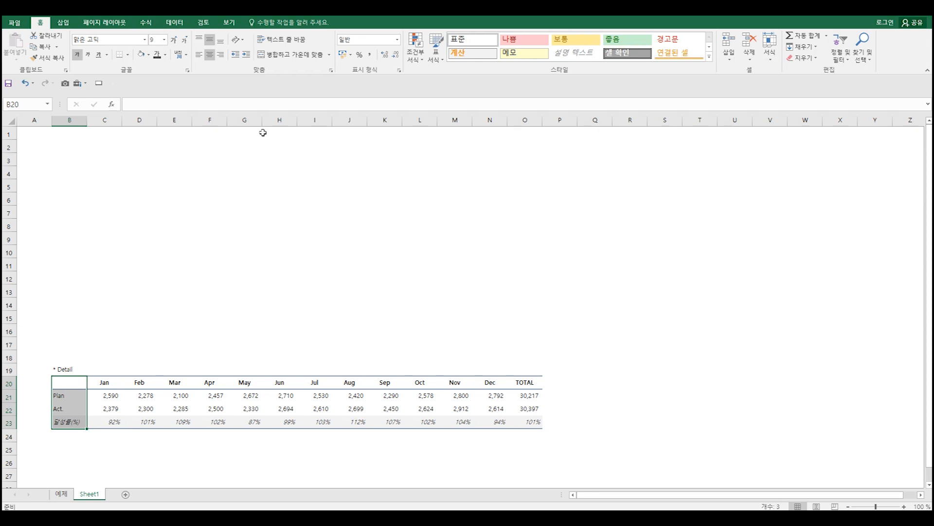
click(210, 54)
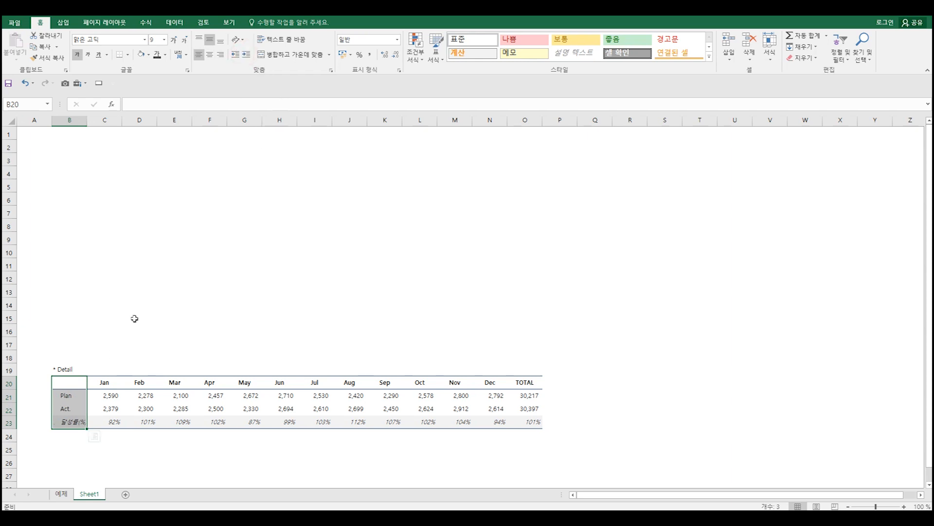
click(79, 368)
click(166, 55)
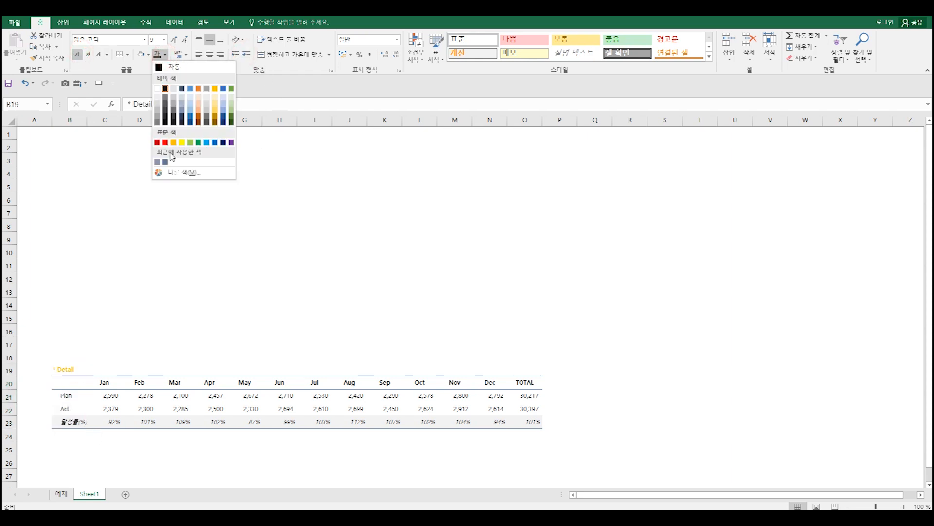
click(159, 141)
click(466, 406)
- Enter "(unit: $)" in O19 above the TOTAL column and right-align it
click(524, 368)
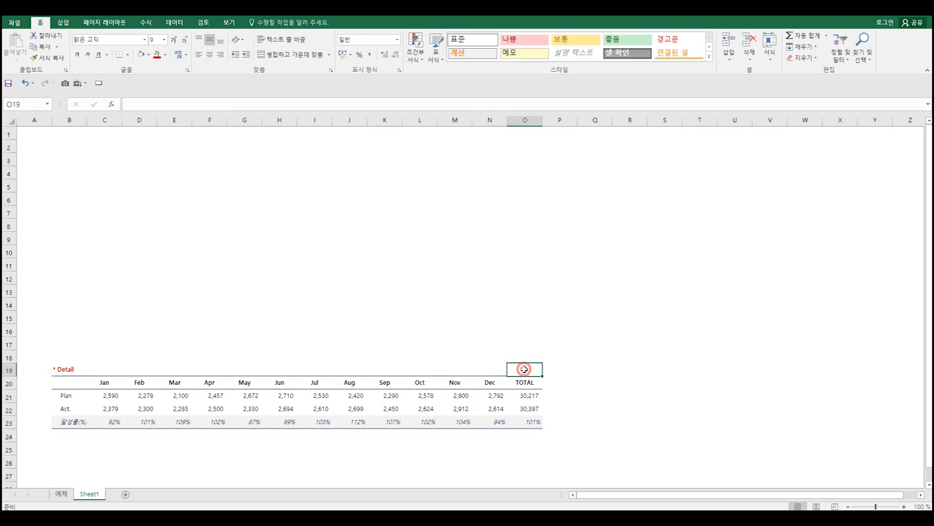
text(()
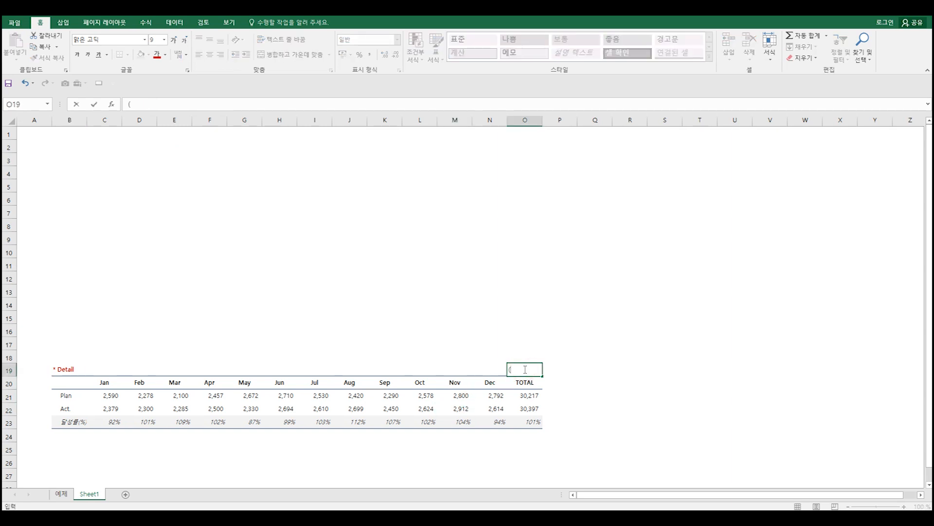
text(unit: $))
key(ctrl+Return)
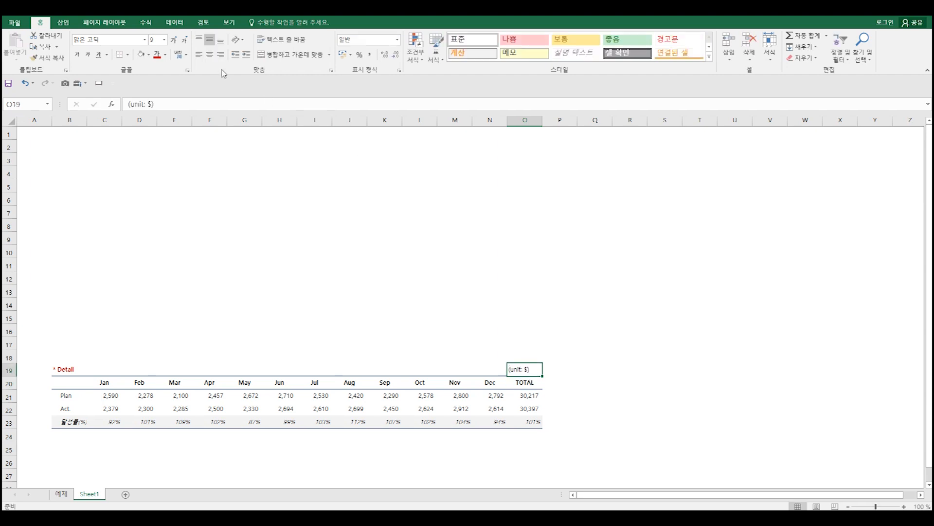
click(221, 54)
click(273, 342)
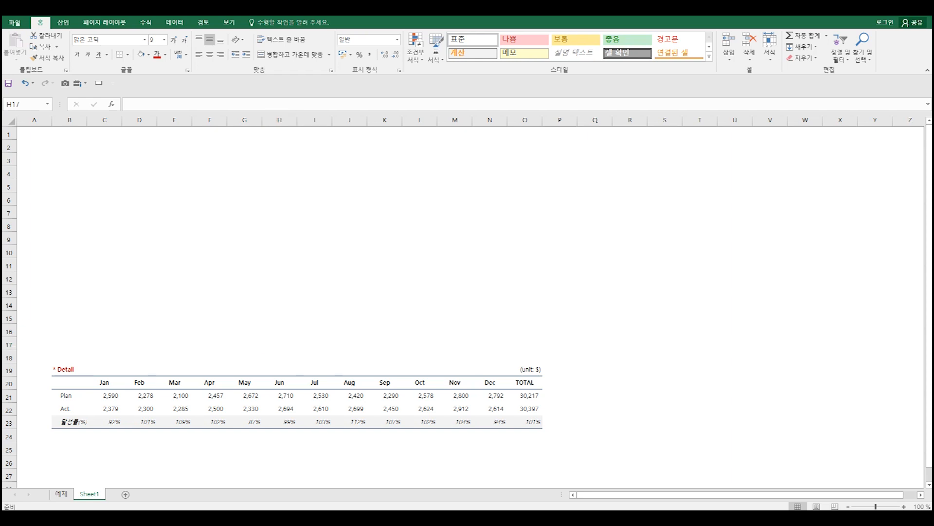
- Open the full list of chart types for inserting a chart from B20:N23, leaving out the TOTAL column
drag(71, 381, 480, 421)
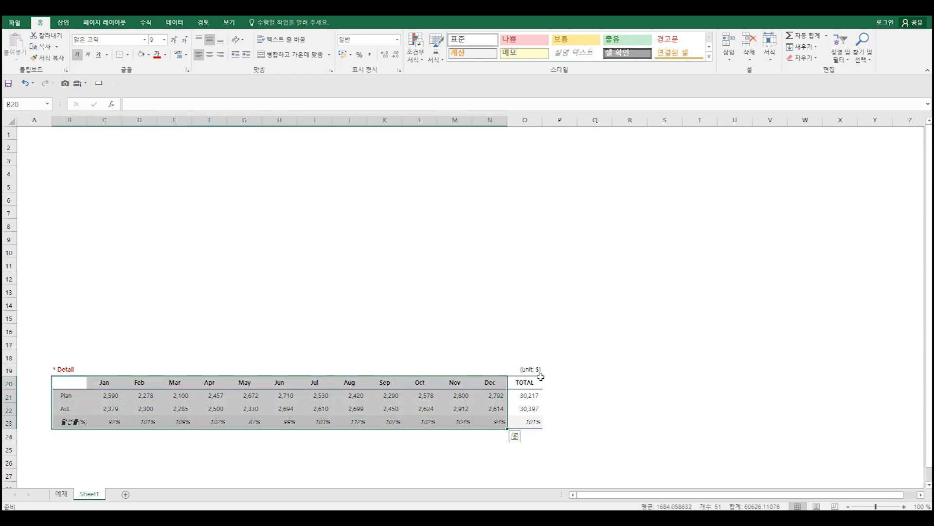
click(67, 25)
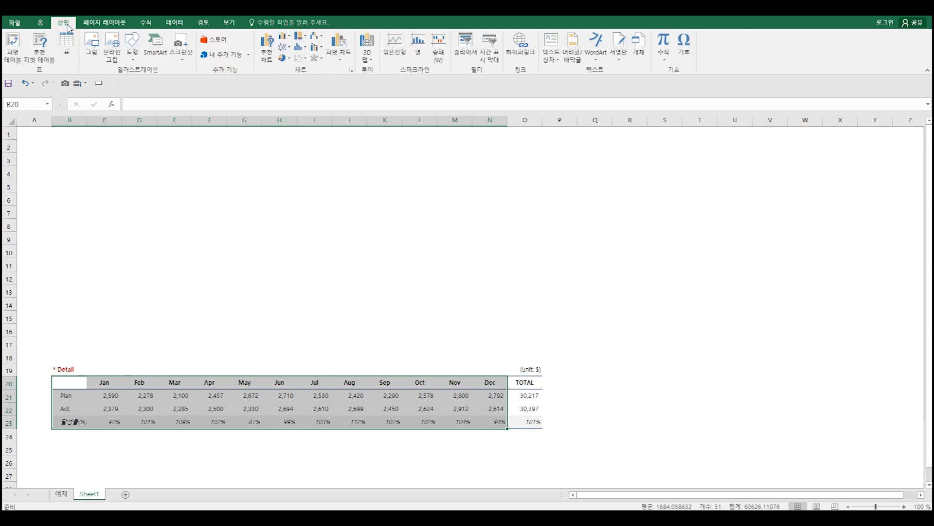
click(267, 56)
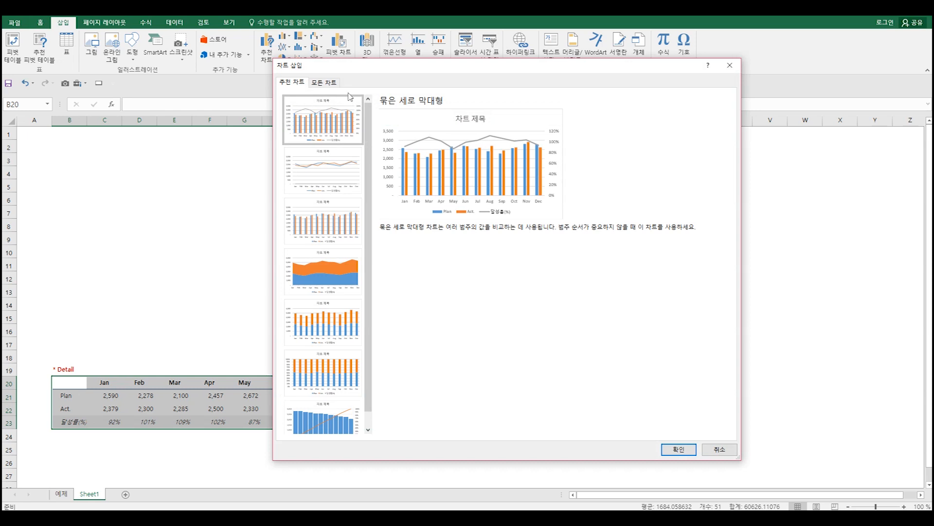
click(324, 83)
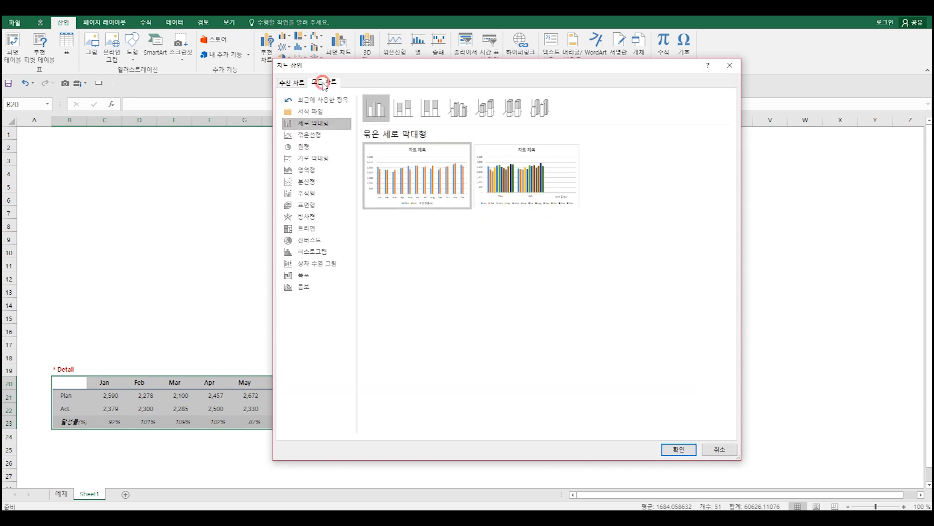
- Preview the line, pie, area, stock and treemap chart types for the selected data
click(321, 135)
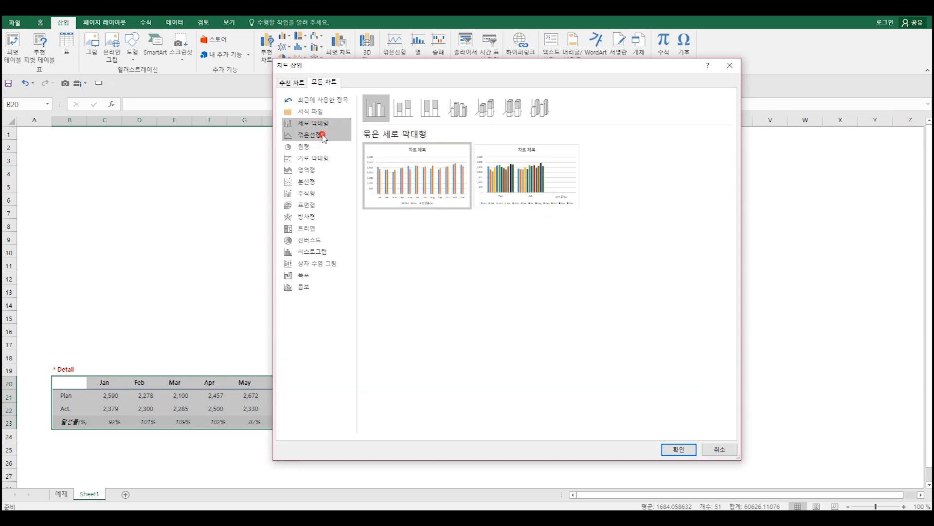
click(321, 148)
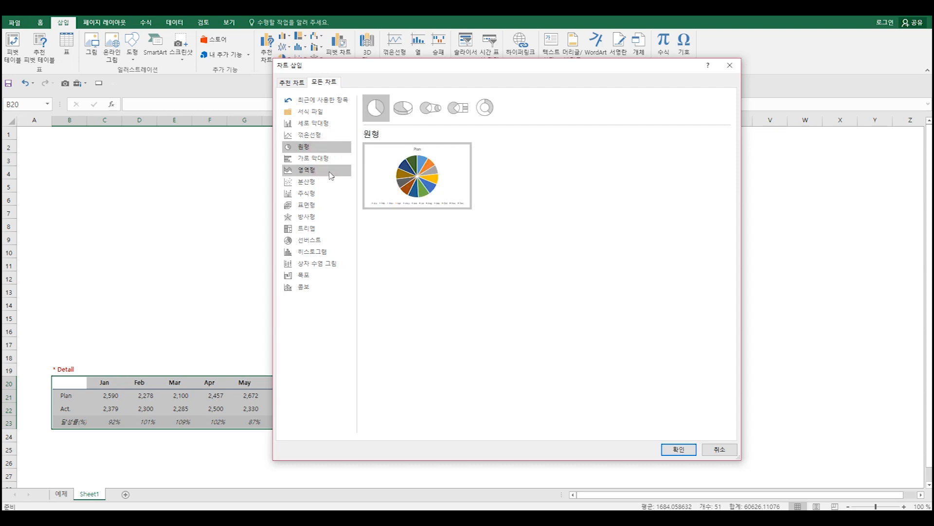
click(322, 170)
click(321, 194)
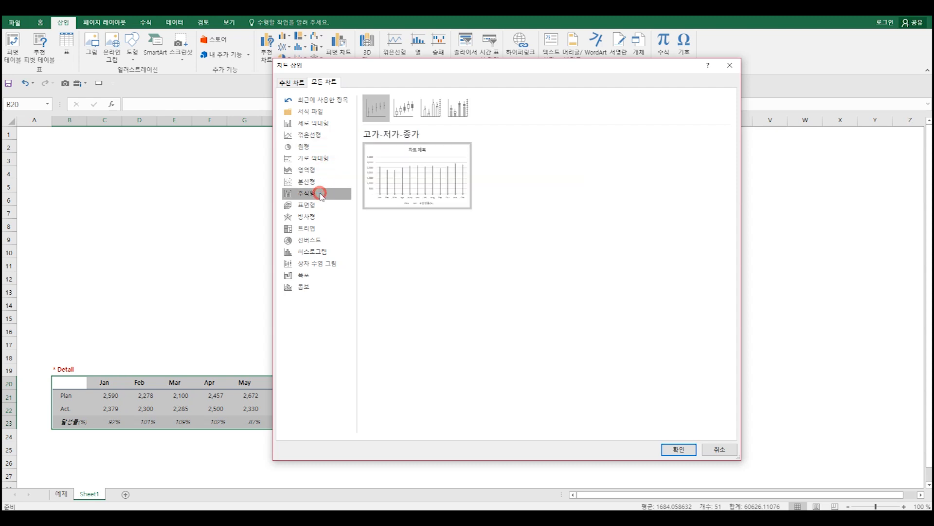
click(326, 229)
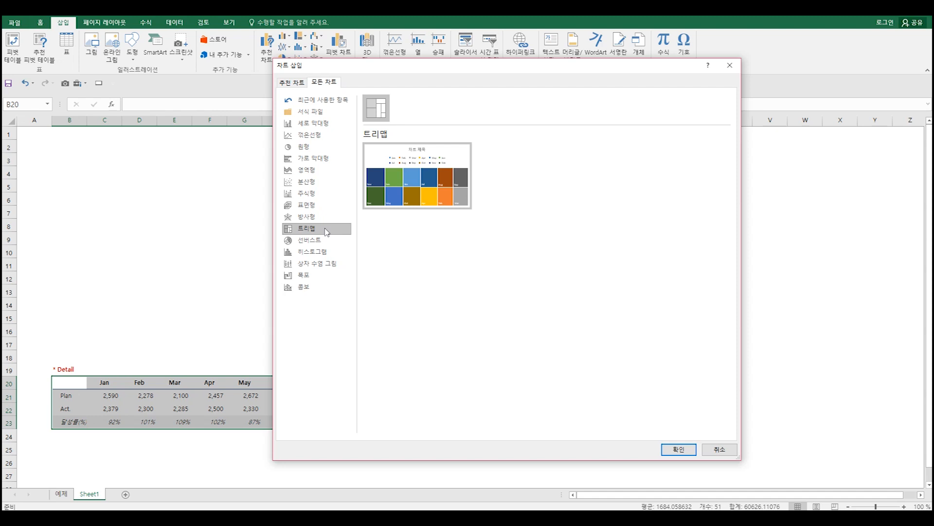
click(311, 135)
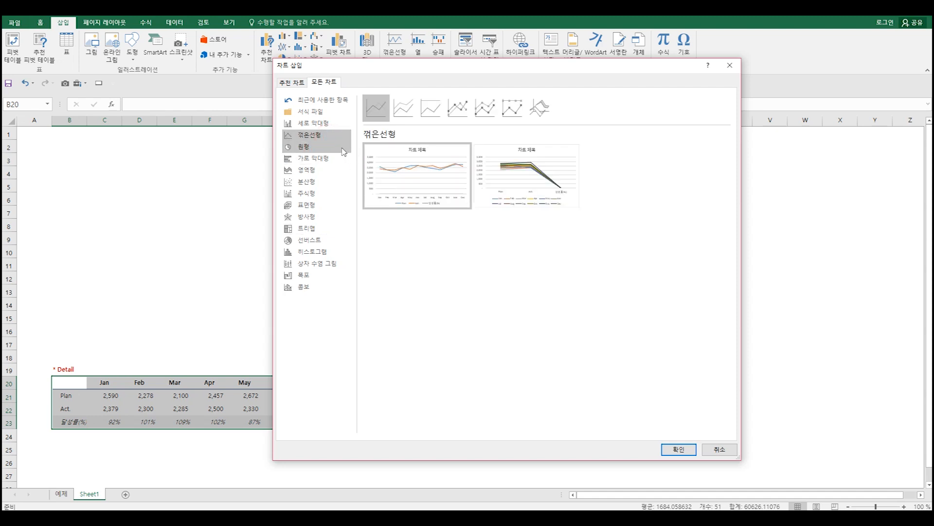
click(343, 151)
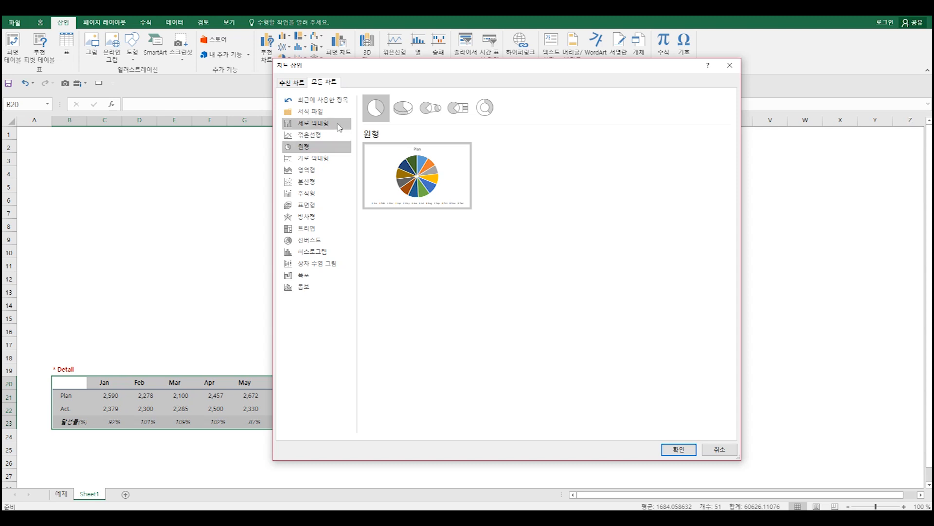
- Preview the clustered, stacked, 100% stacked and 3-D column chart subtypes for the selected data
click(340, 126)
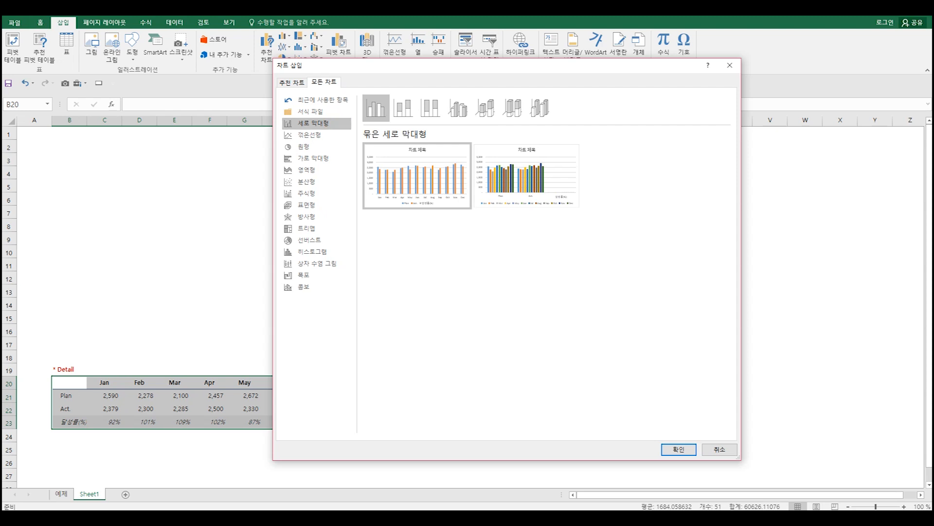
key(Return)
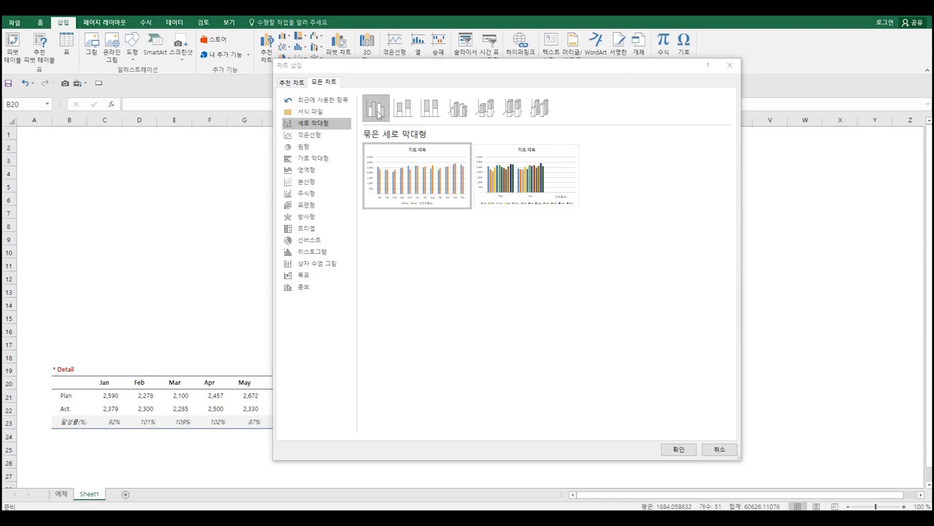
click(413, 109)
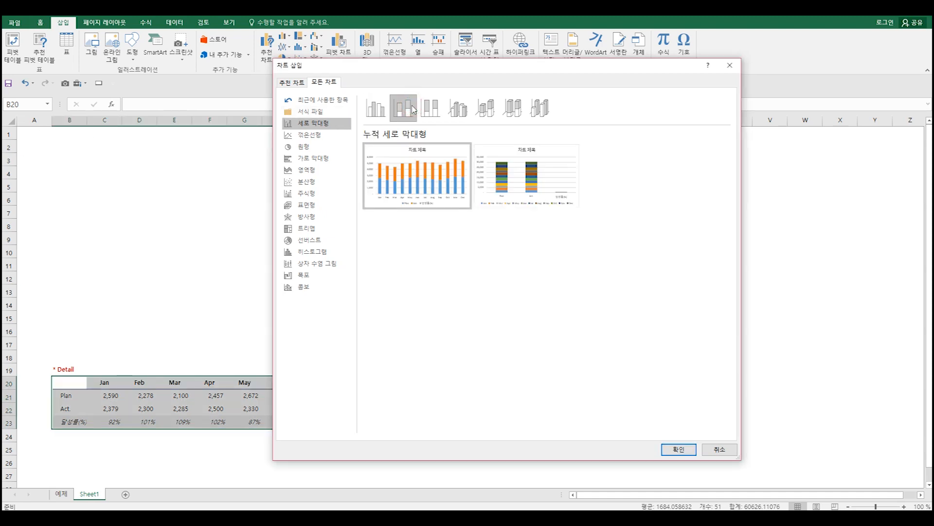
click(432, 104)
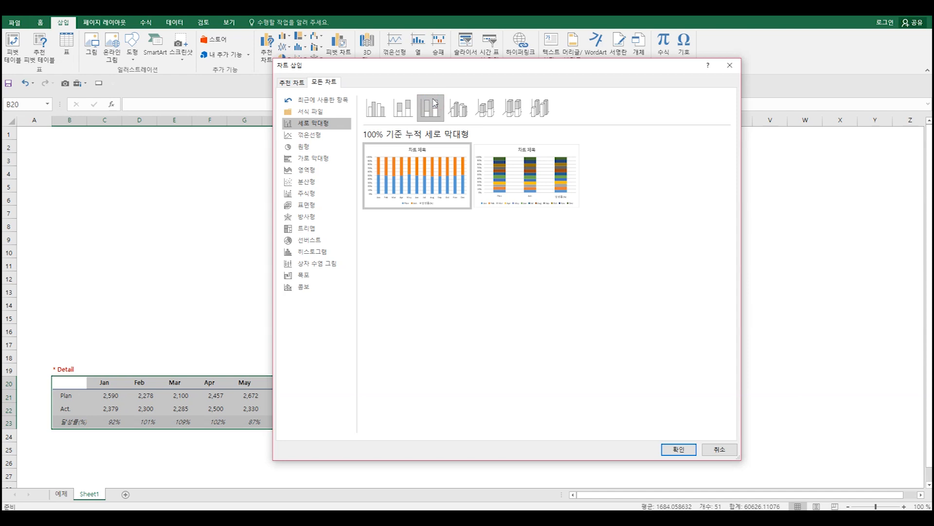
click(398, 111)
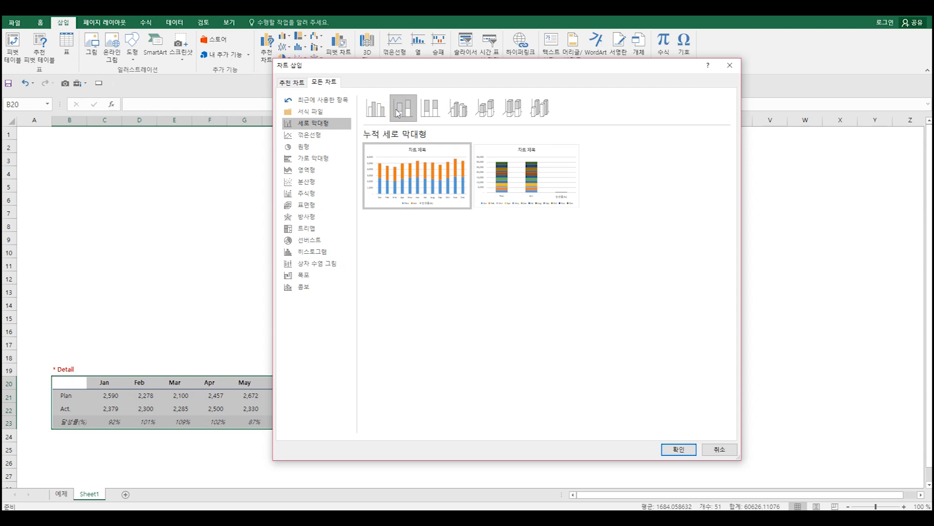
click(422, 111)
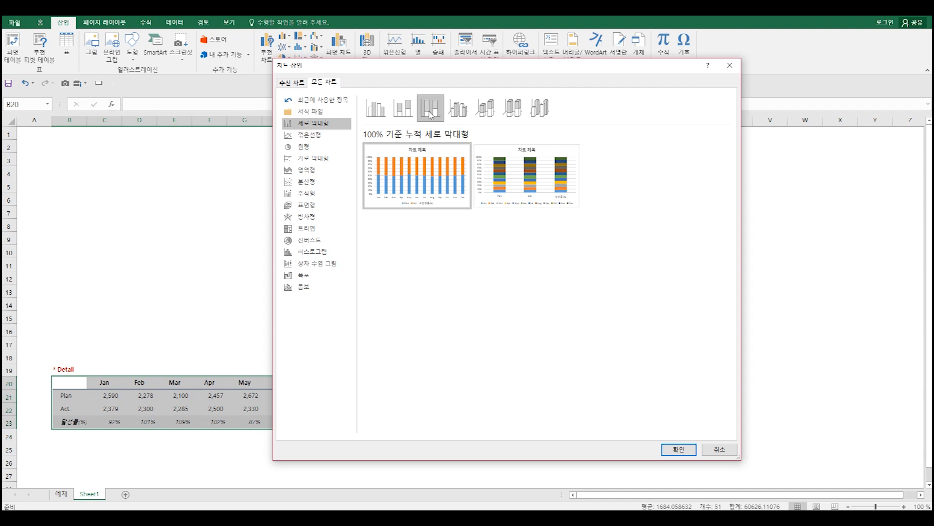
click(485, 108)
click(516, 108)
click(538, 110)
click(513, 108)
click(486, 109)
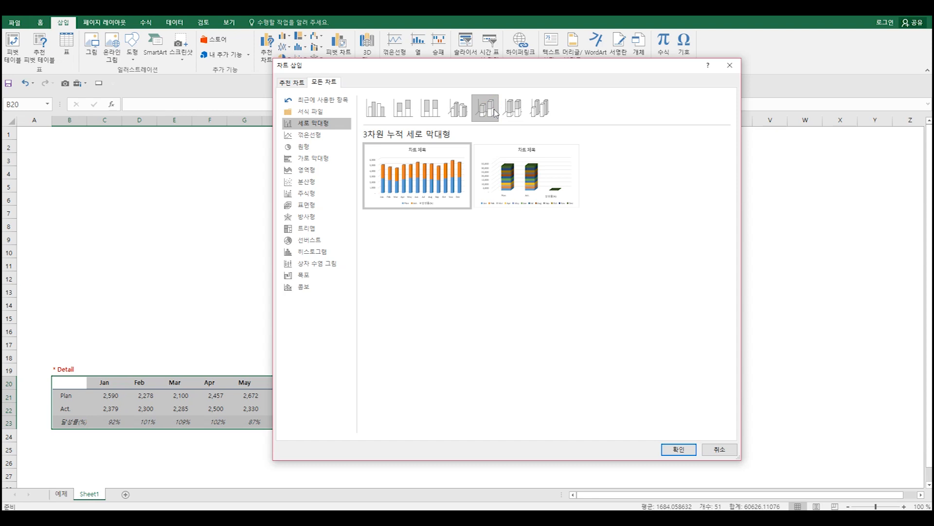
- Try a clustered column chart of B20:N23 in the space above the Detail table, and remove it
click(378, 118)
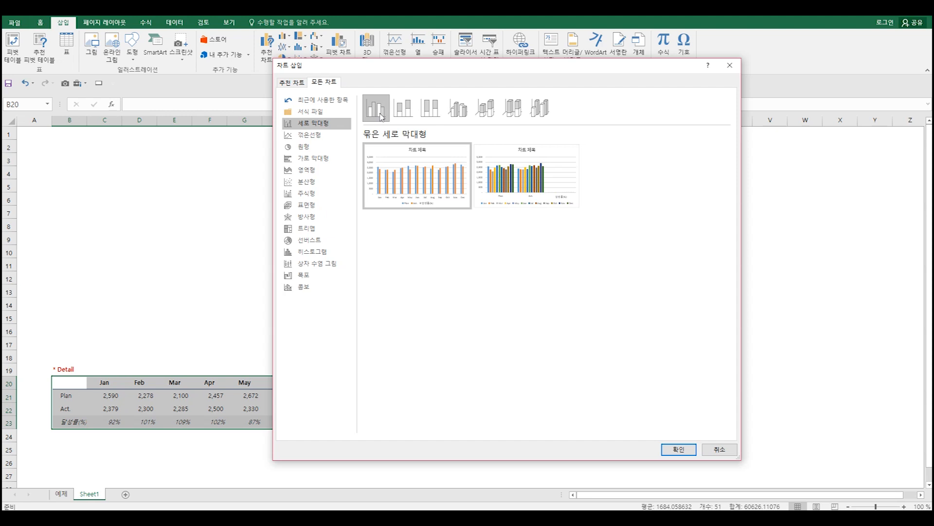
click(679, 449)
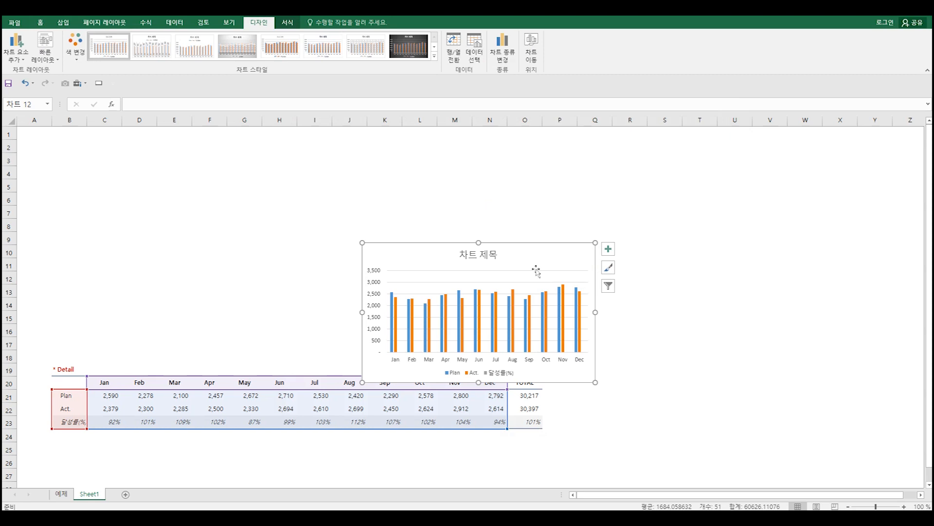
drag(541, 242, 229, 197)
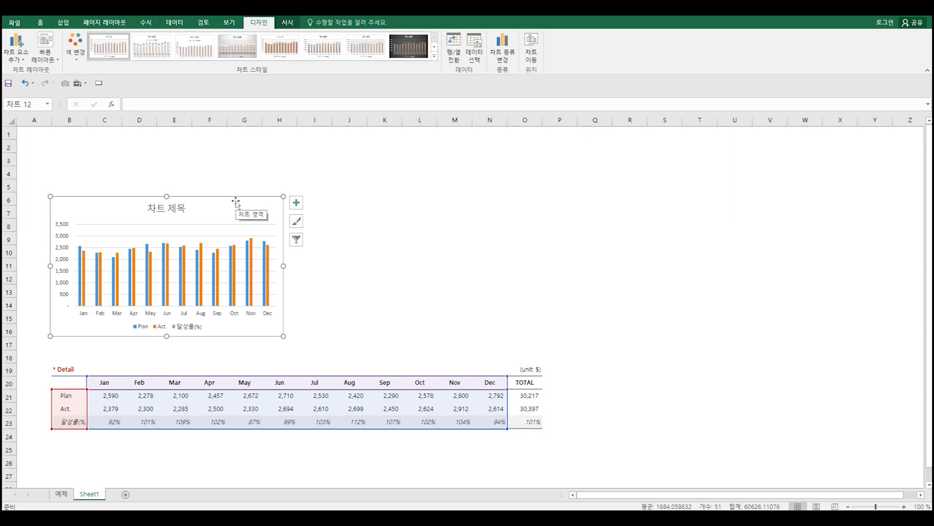
key(Delete)
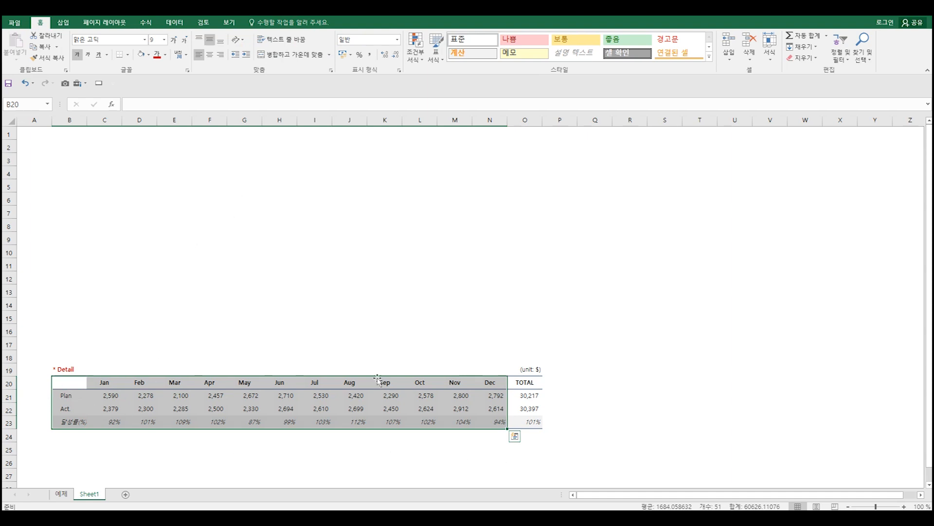
- Try inserting a 2-D clustered column chart straight from the column chart gallery, place it above the table, and delete it
click(64, 22)
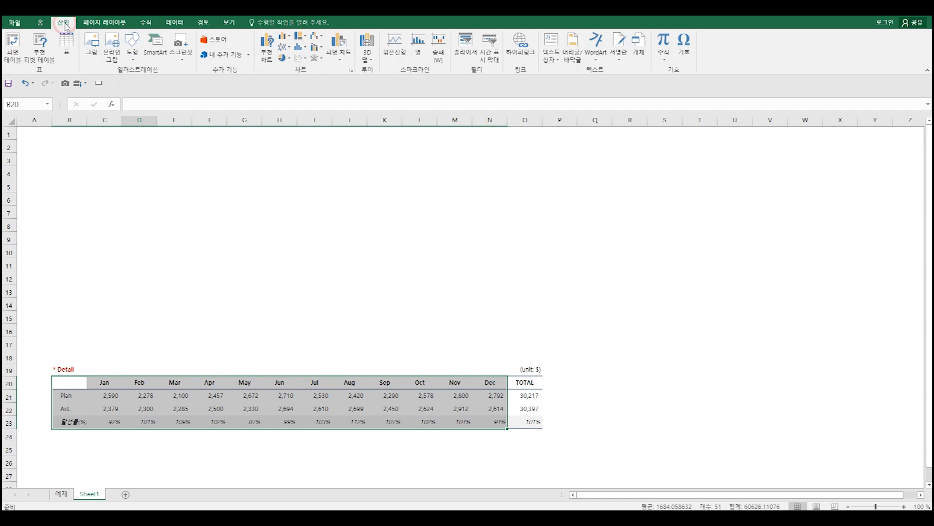
click(291, 40)
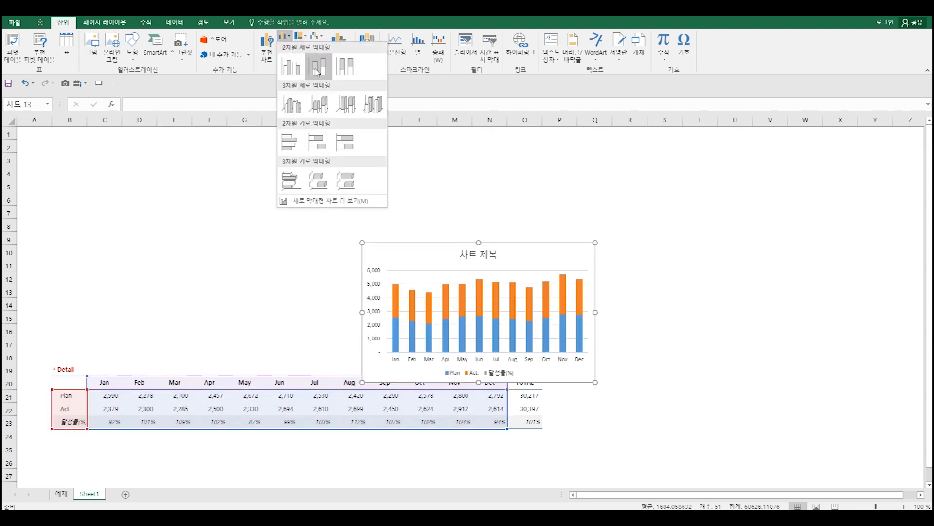
click(289, 72)
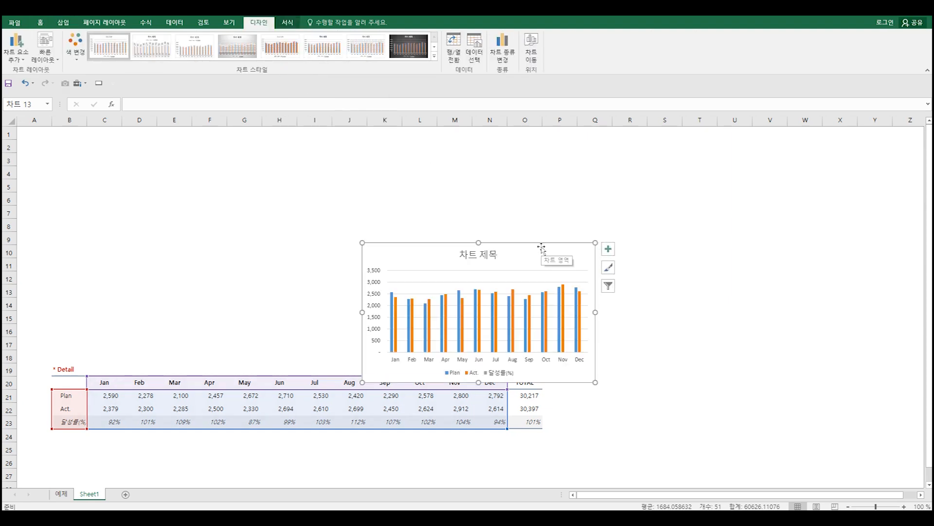
drag(540, 244, 261, 202)
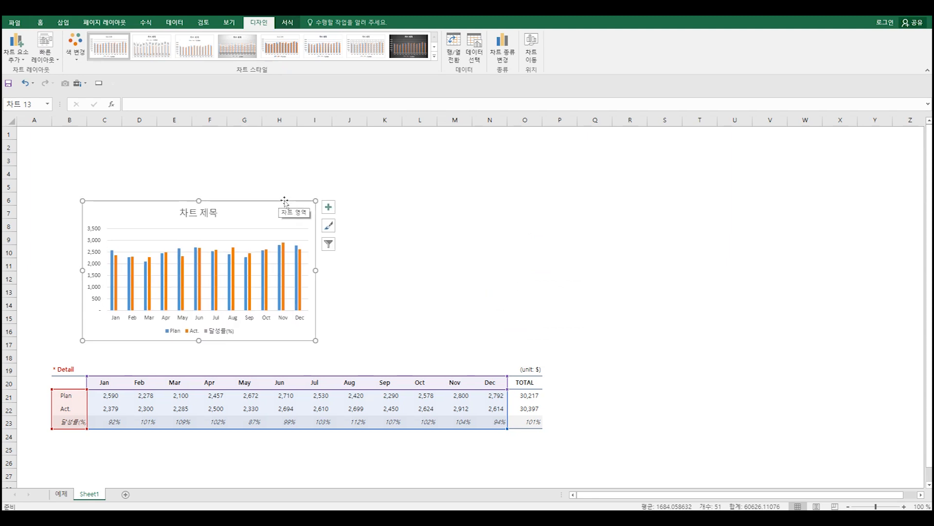
key(Delete)
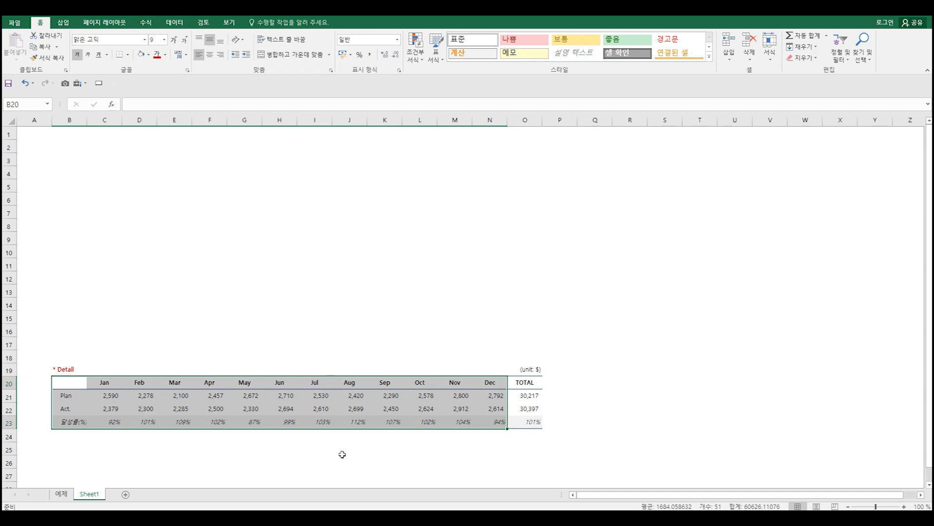
- Try inserting the default chart type for B20:N23 above the Detail table, and delete it
key(alt+F1)
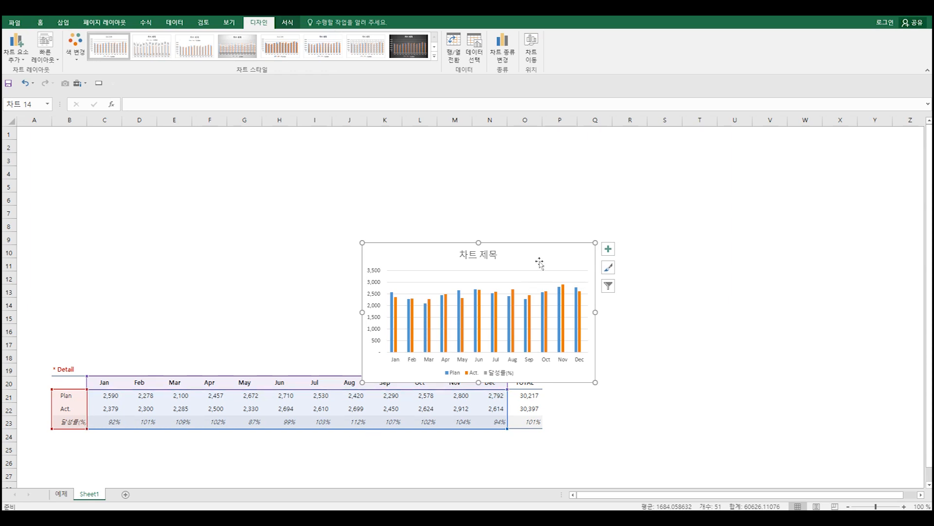
drag(546, 242, 237, 213)
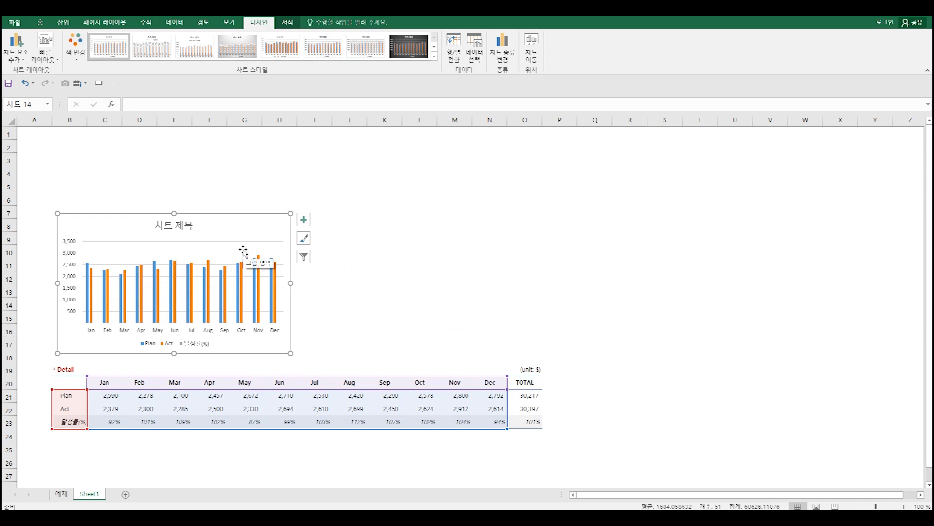
key(Delete)
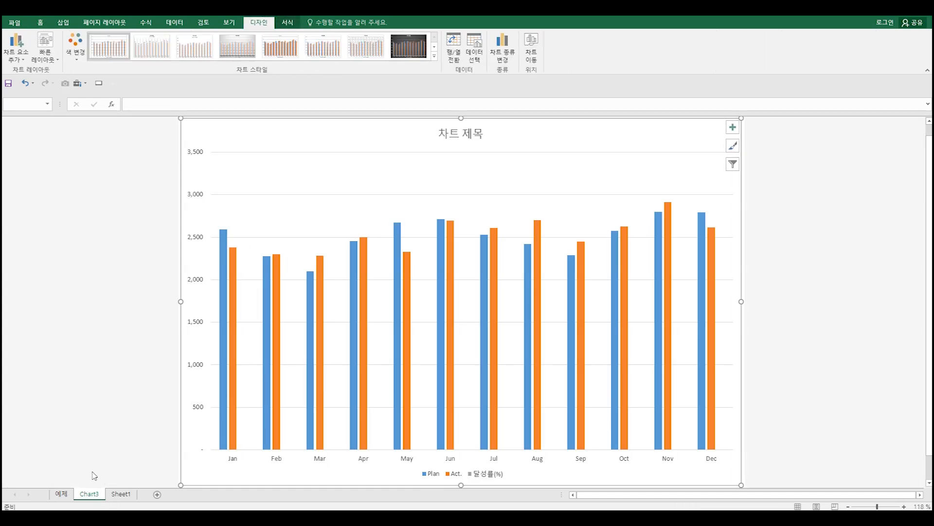
- Compare the Chart3 chart sheet with Sheet1, and permanently delete Chart3
click(120, 494)
click(88, 494)
click(120, 494)
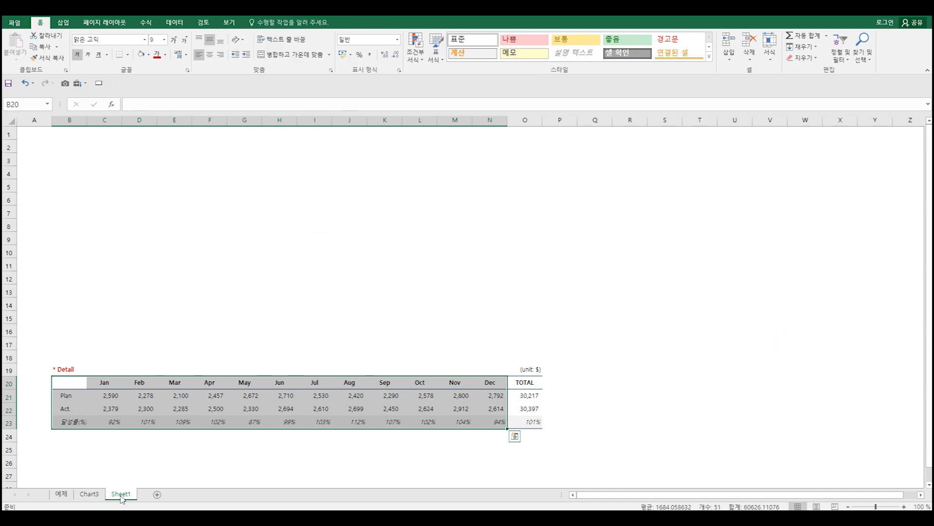
click(93, 494)
right_click(96, 494)
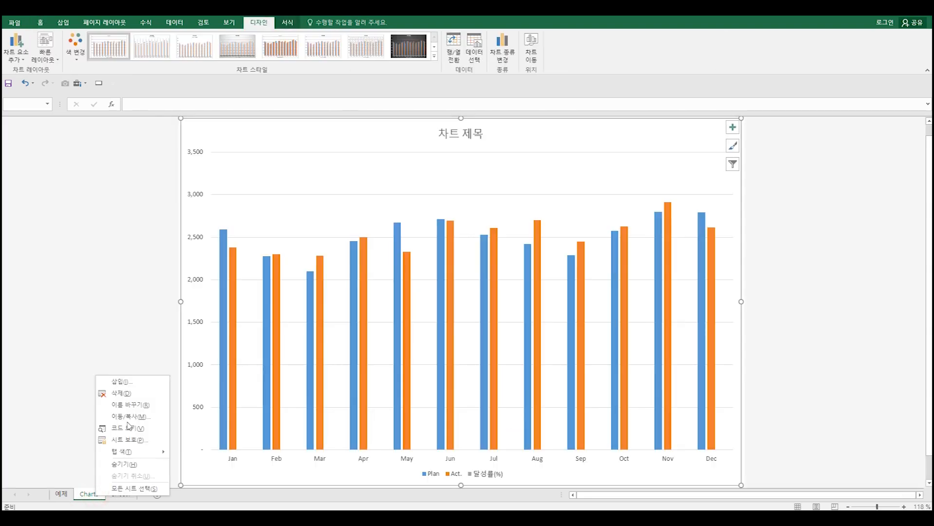
click(139, 400)
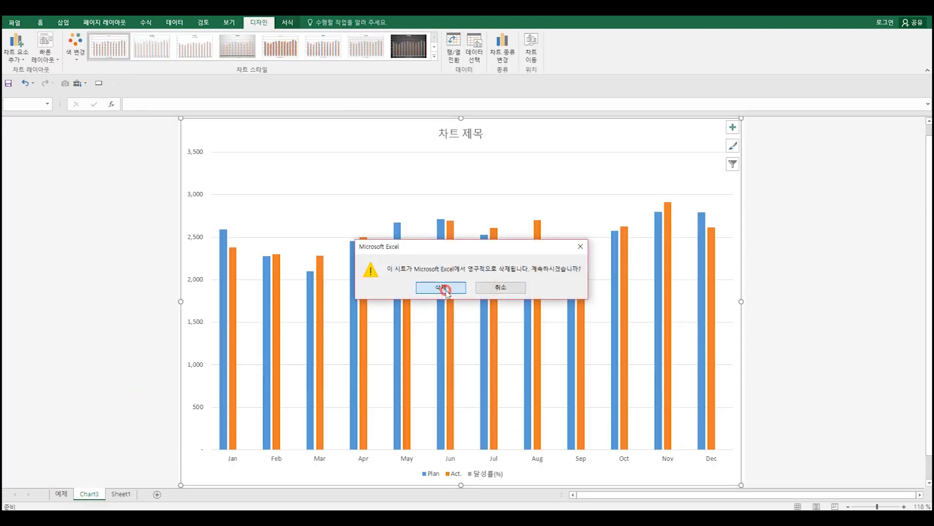
click(438, 288)
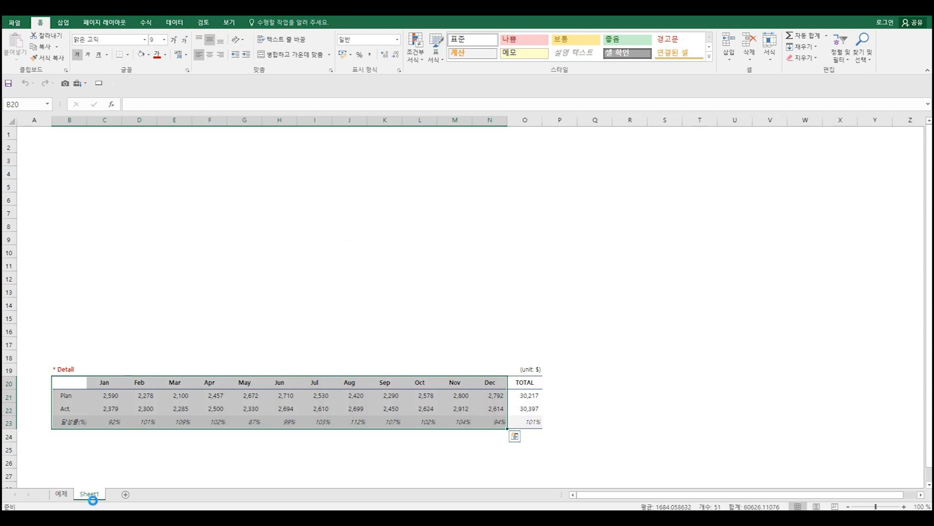
- Insert a default column chart of B20:N23 and enlarge it above the Detail table to span columns B to O, rows 4 to 17
key(alt+F1)
drag(438, 243, 134, 210)
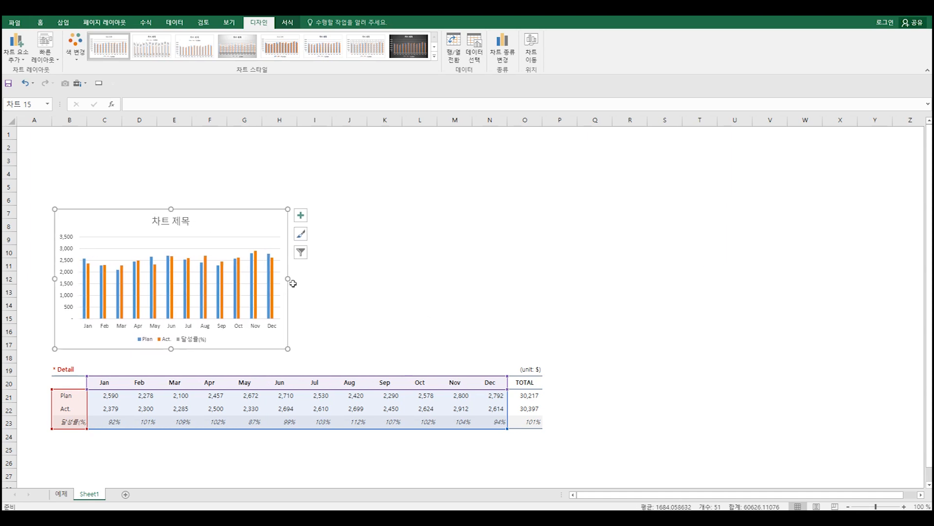
drag(288, 278, 541, 315)
drag(299, 209, 309, 171)
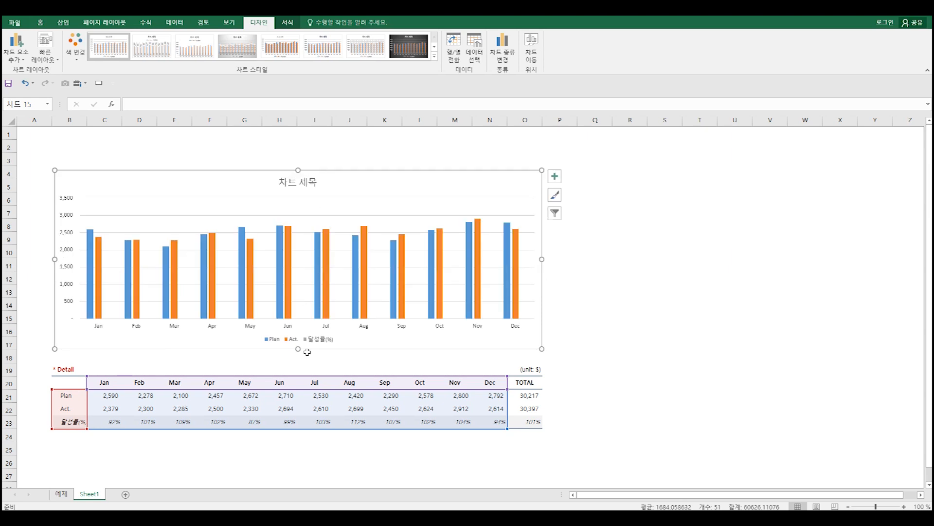
drag(298, 349, 299, 353)
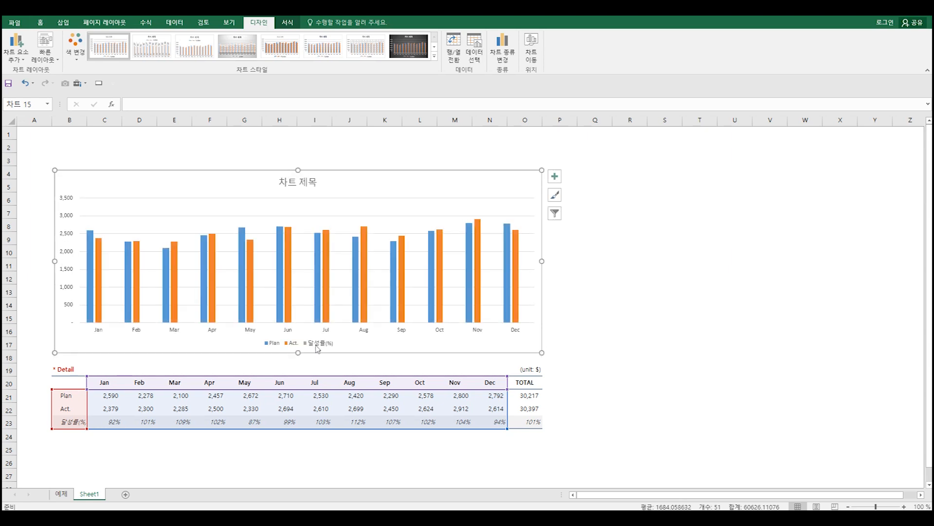
click(571, 321)
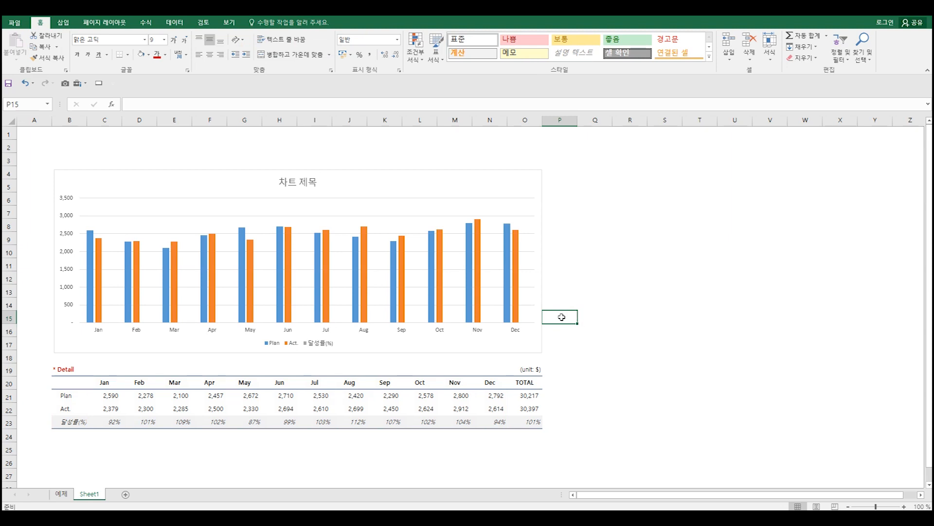
- Examine the chart's individual elements: title, vertical axis, horizontal axis, legend and plot area
click(291, 187)
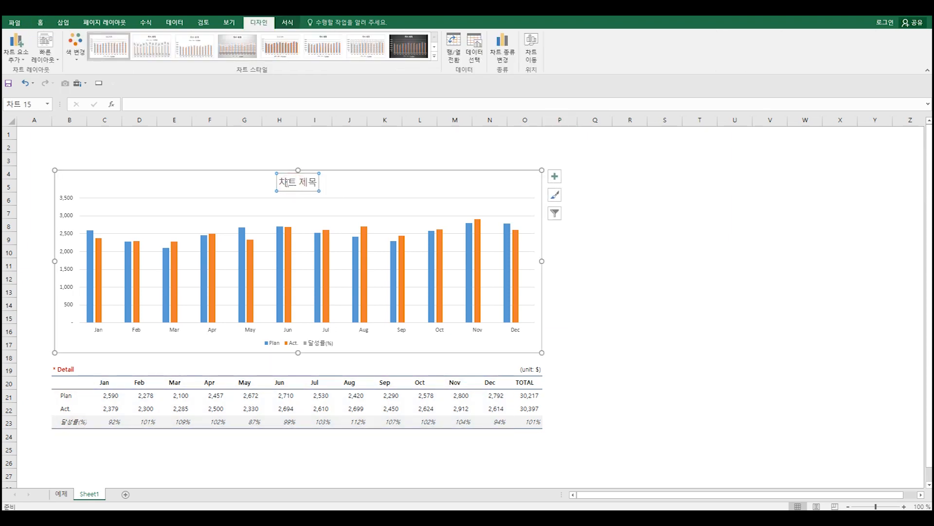
triple_click(302, 184)
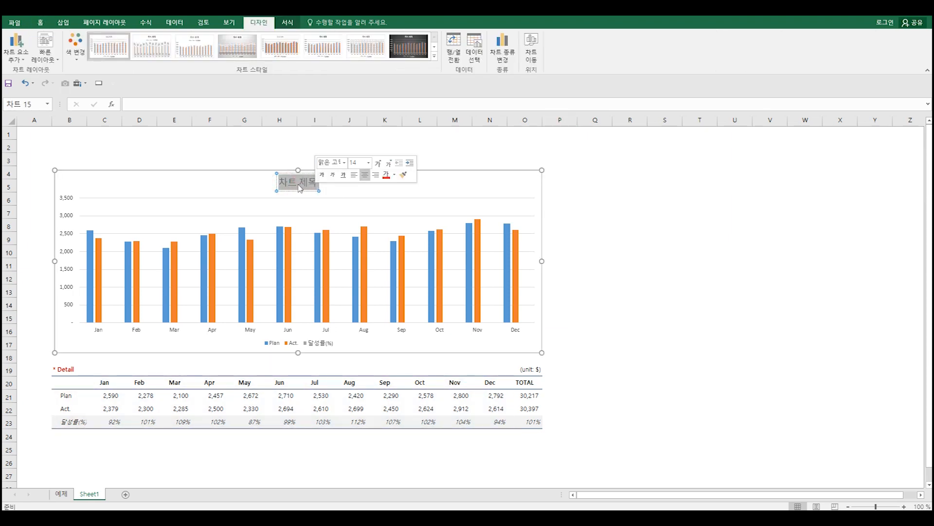
click(71, 219)
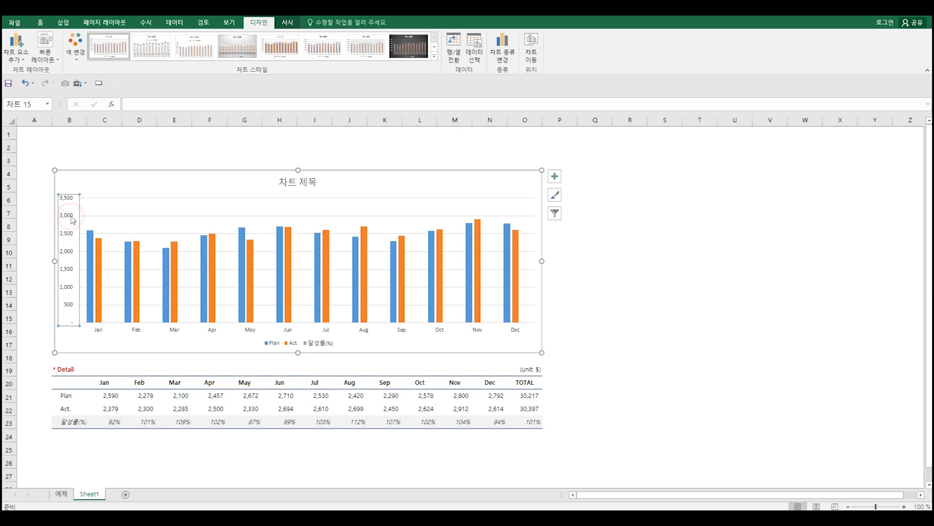
click(100, 329)
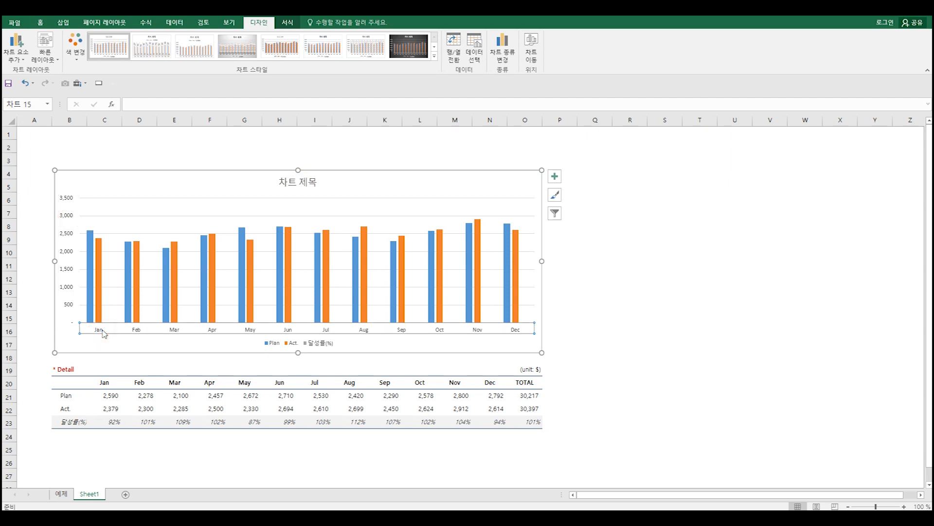
click(324, 344)
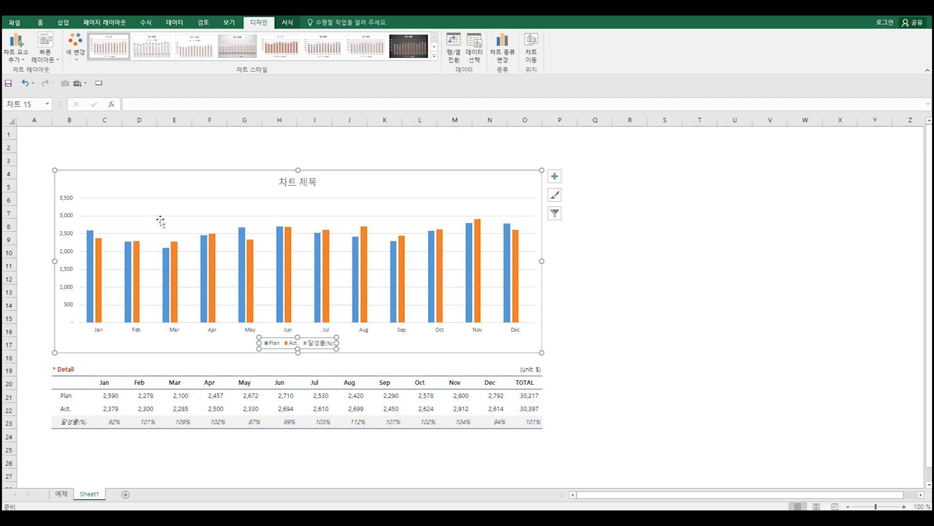
click(466, 210)
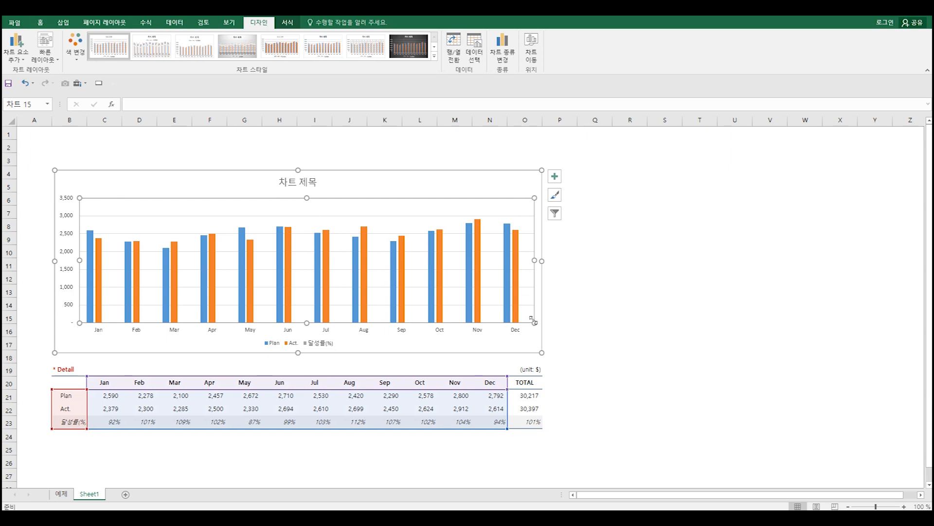
- Undo the last chart resize, and change the chart to a combo with 달성률(%) as a line on the secondary axis
key(ctrl+z)
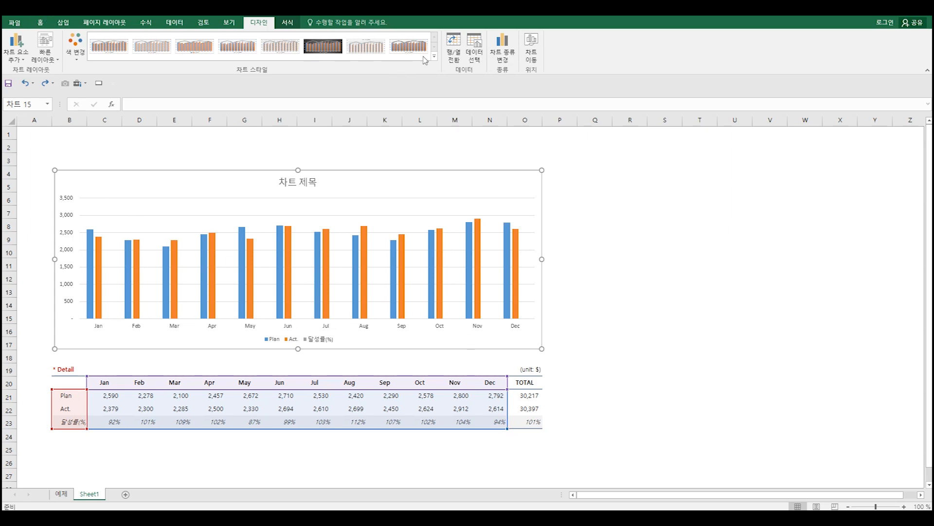
click(502, 46)
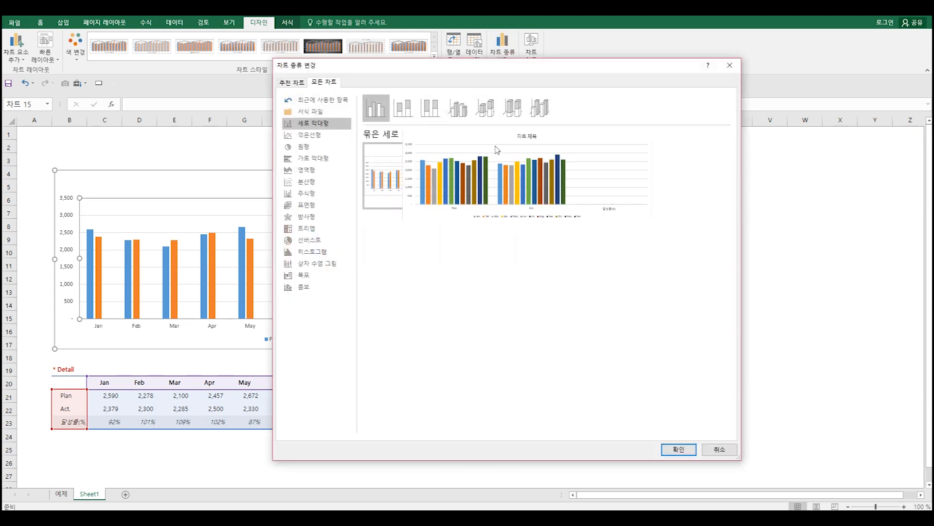
click(314, 292)
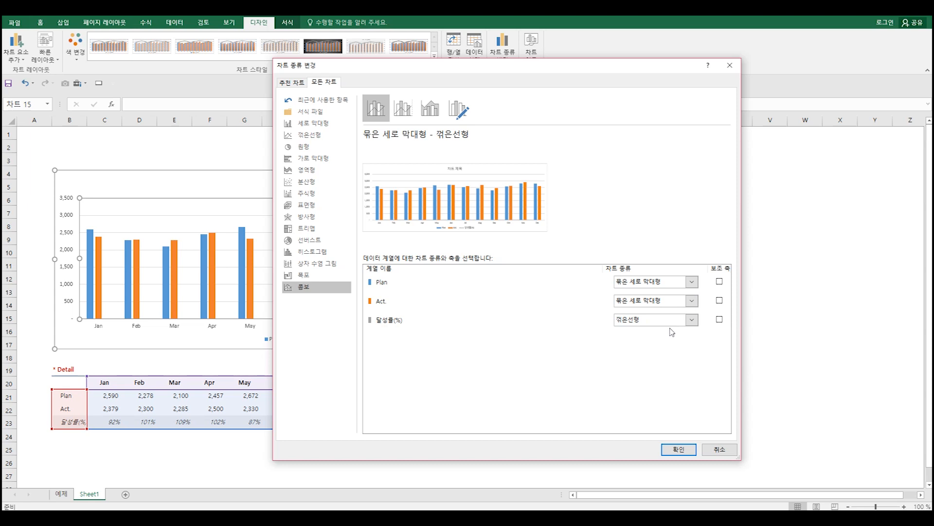
click(719, 320)
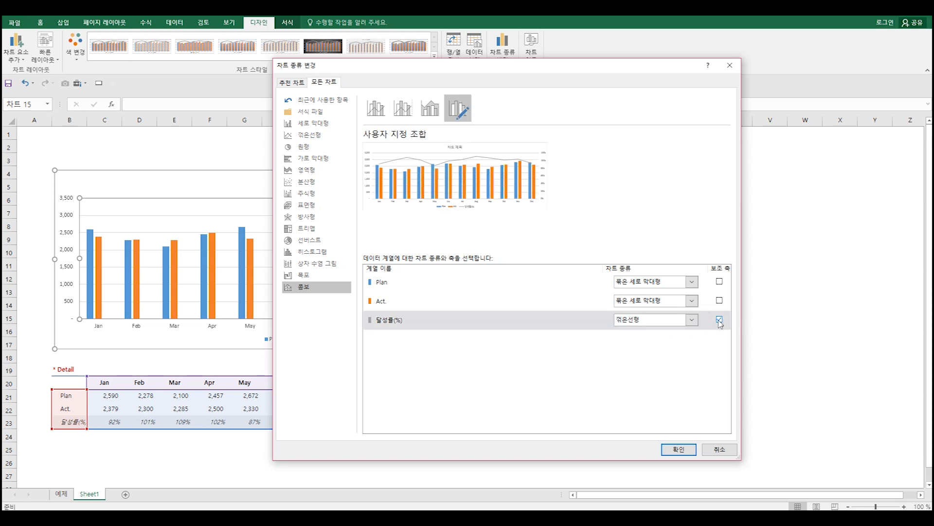
click(680, 449)
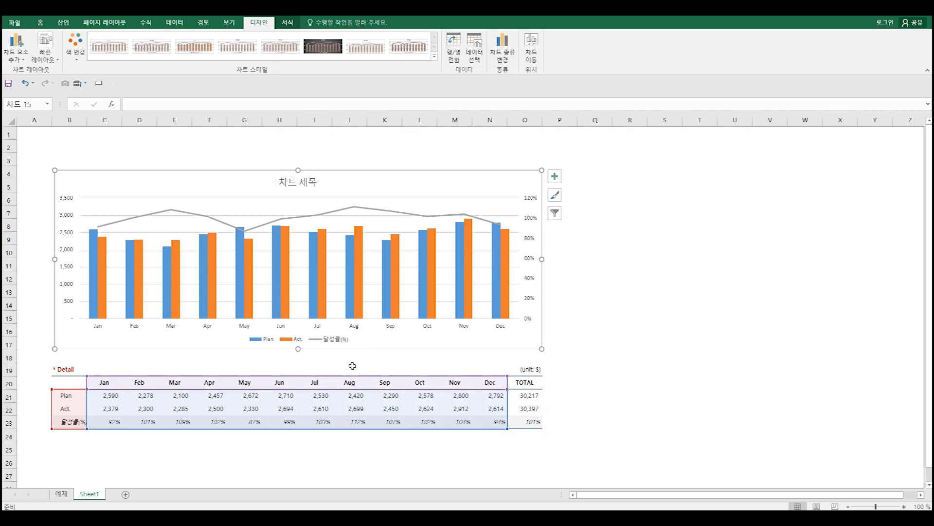
- Inspect the legend and the secondary percentage axis, and undo the last chart change
click(336, 340)
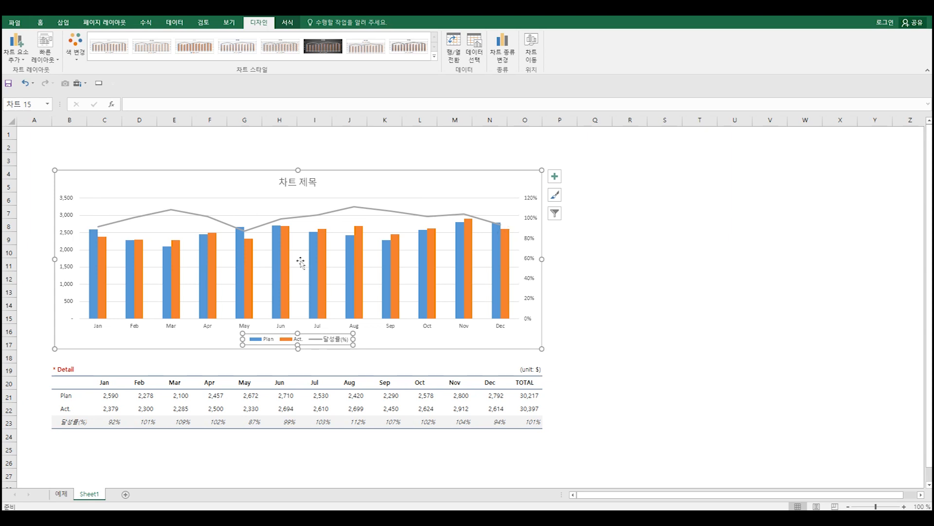
click(533, 210)
click(531, 197)
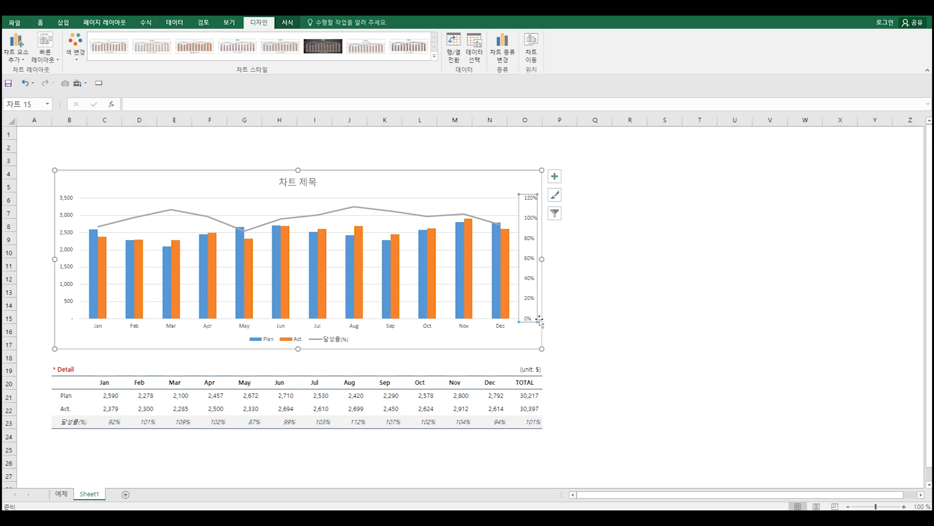
key(ctrl+z)
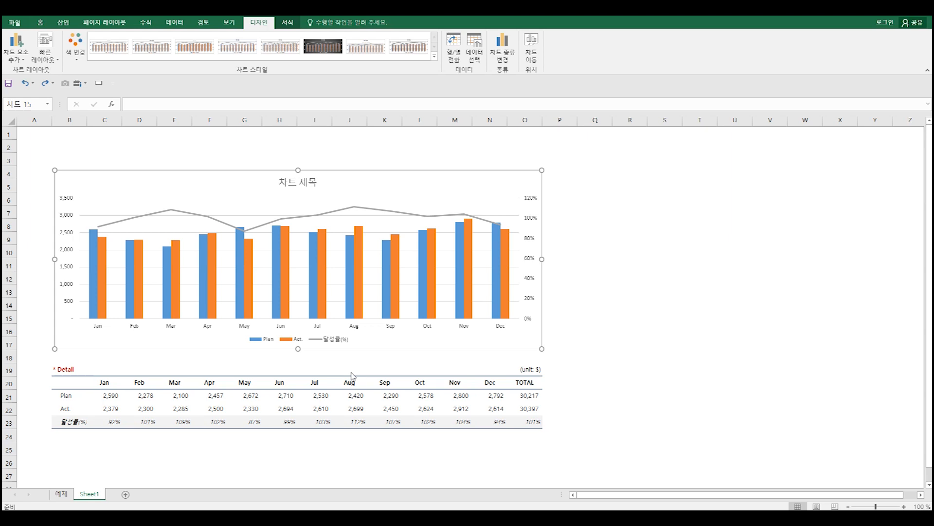
- Try the legend positions 왼쪽 and 오른쪽 위, and set the legend position to 위쪽
click(327, 341)
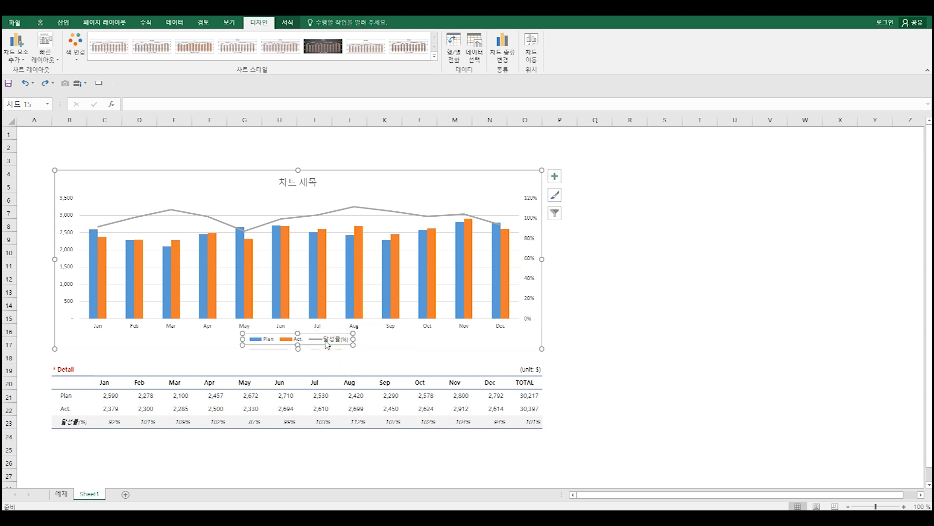
right_click(337, 345)
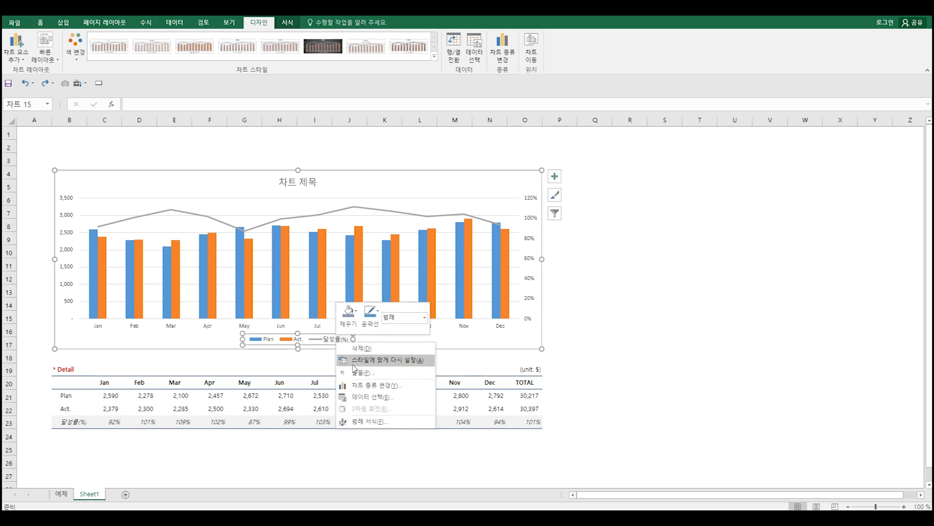
click(384, 421)
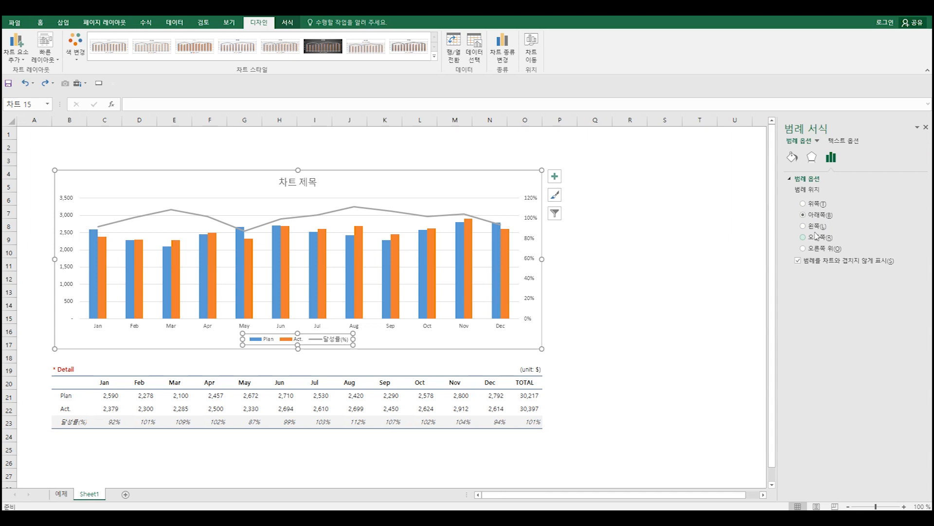
click(823, 206)
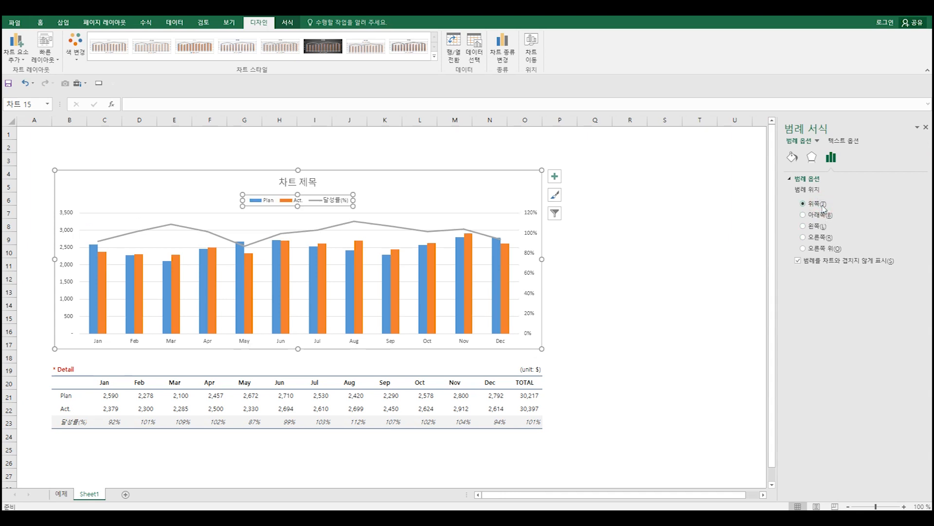
click(825, 226)
click(823, 249)
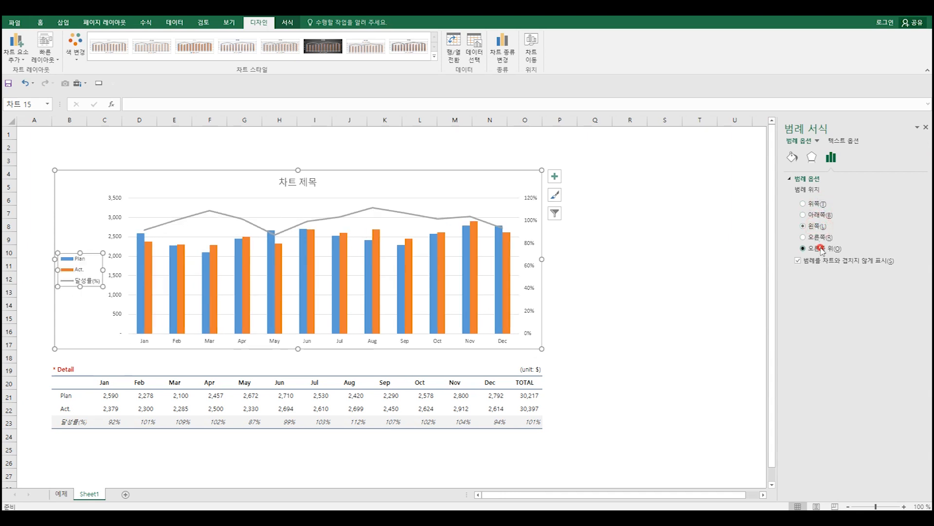
click(816, 203)
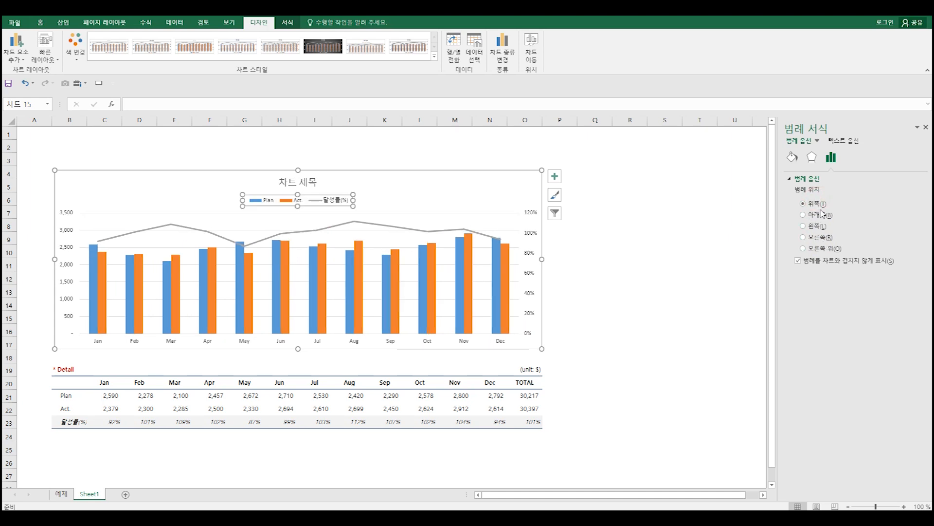
click(664, 211)
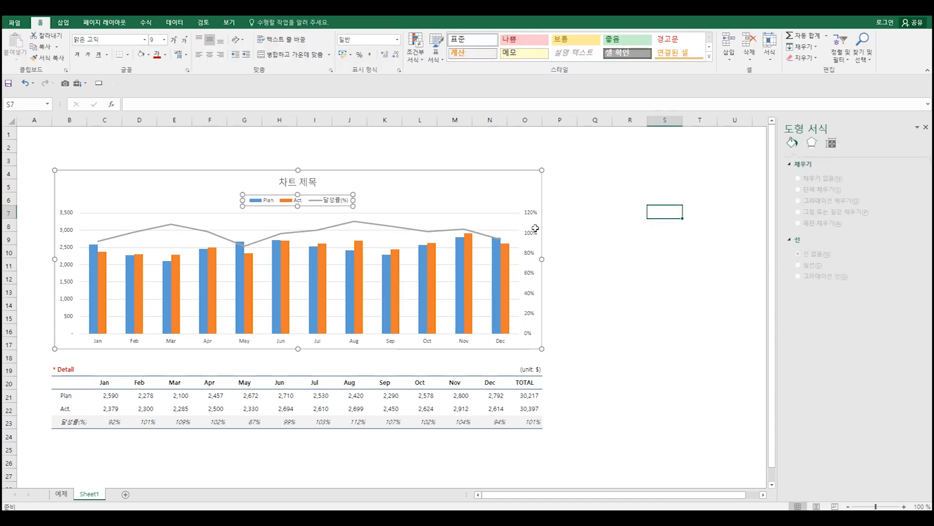
- Move the legend to the right end of the chart, just above the plot area
click(327, 200)
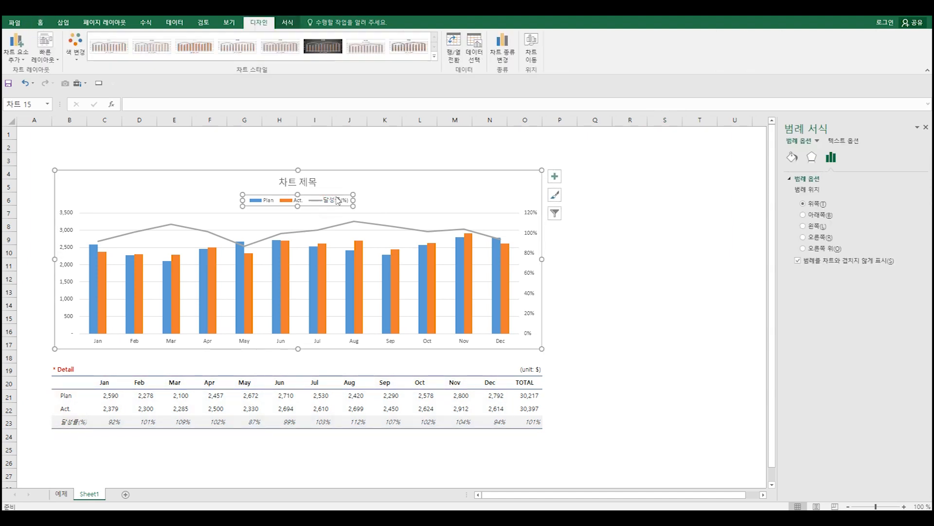
drag(336, 193, 522, 208)
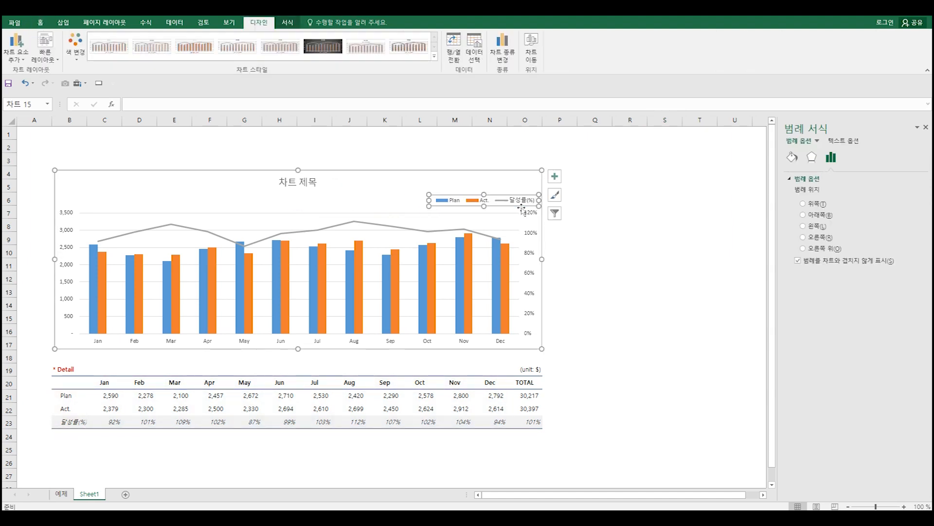
click(624, 252)
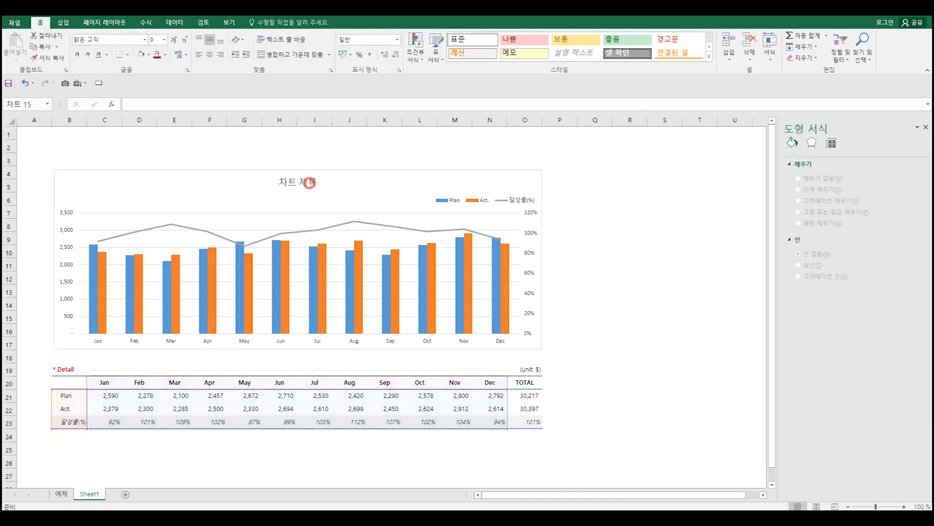
- Delete the placeholder chart title
click(306, 188)
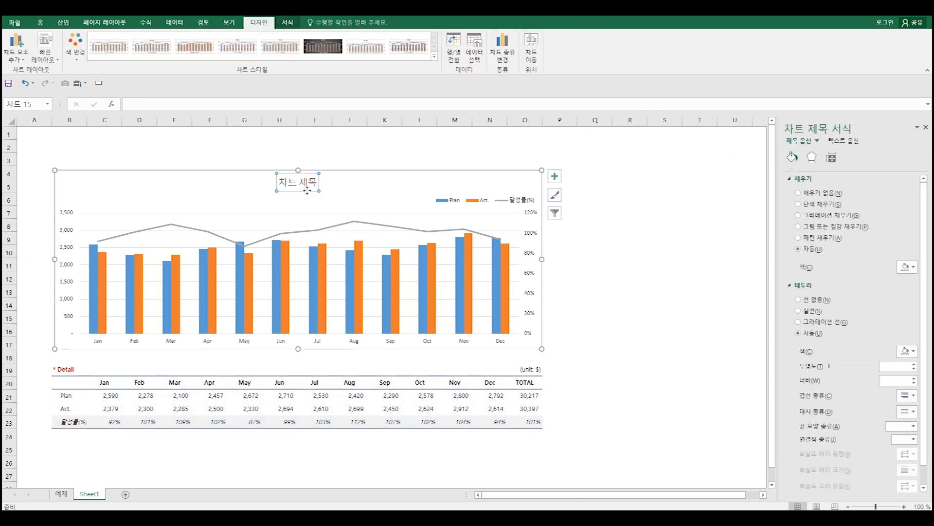
key(Delete)
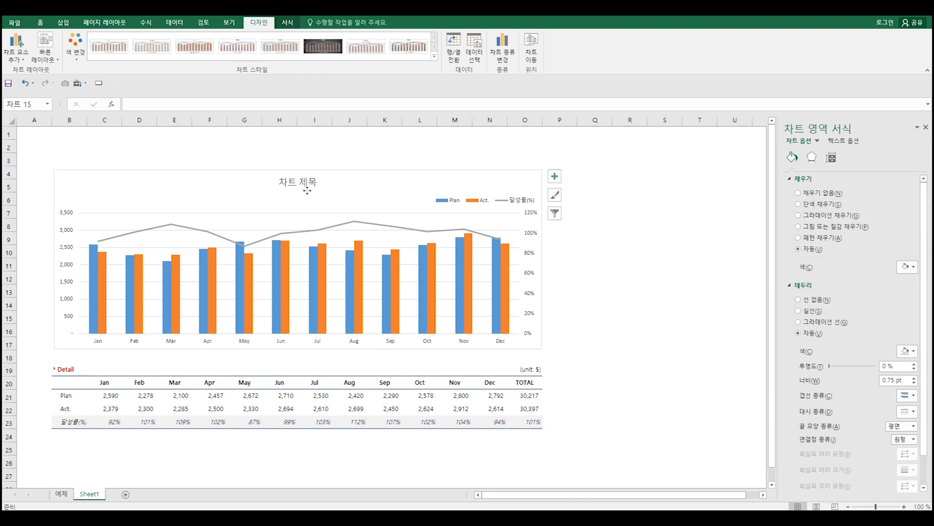
click(580, 307)
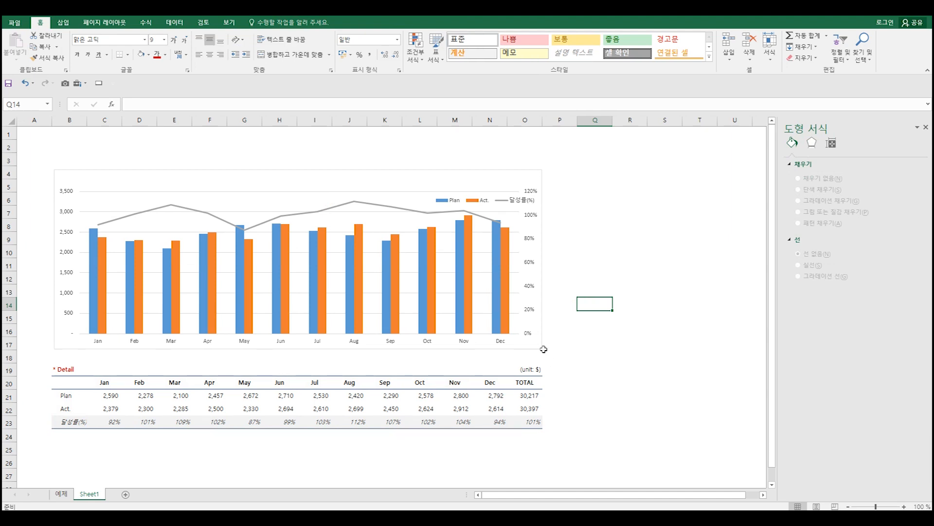
- Remove the chart area's outline by setting its border to 선 없음
click(533, 171)
right_click(533, 171)
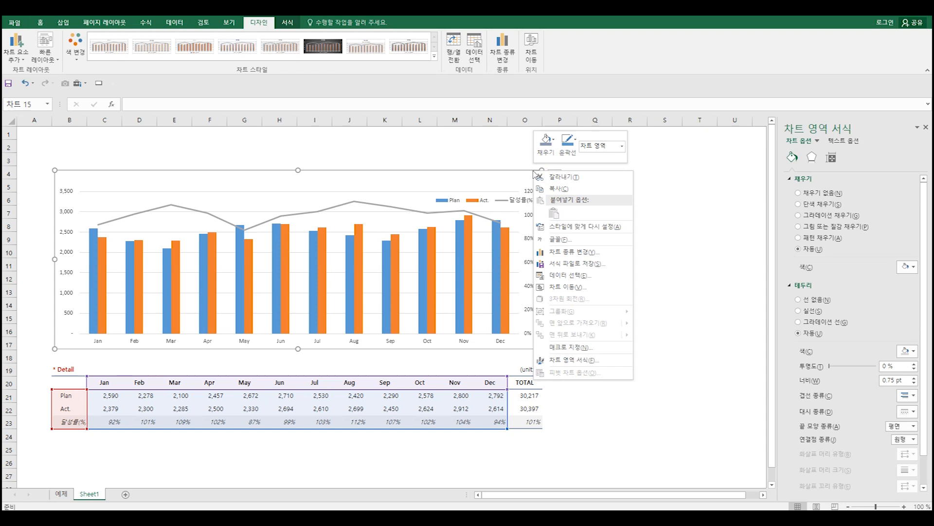
click(583, 363)
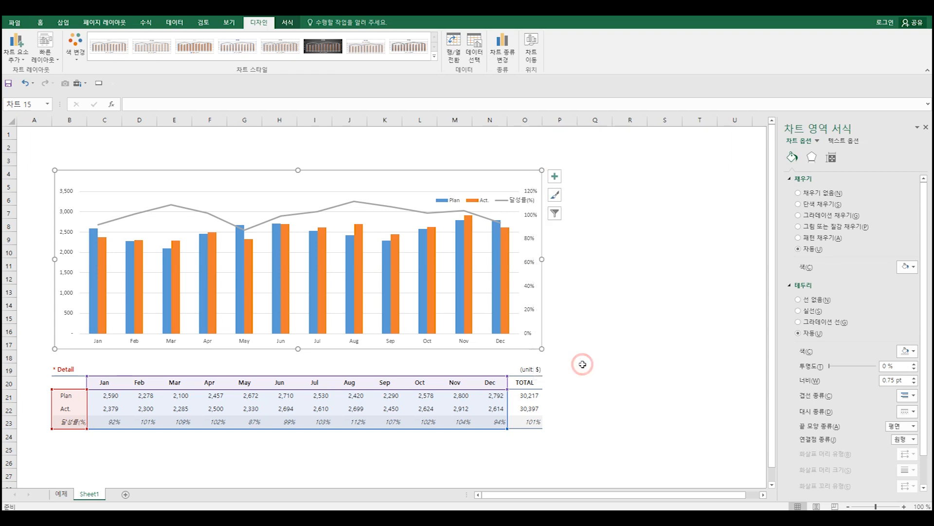
click(822, 301)
click(702, 237)
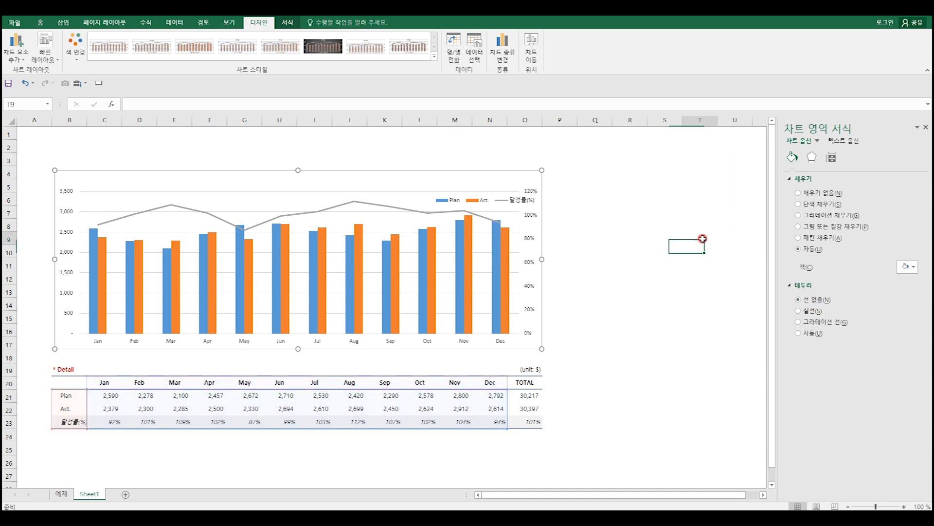
click(659, 171)
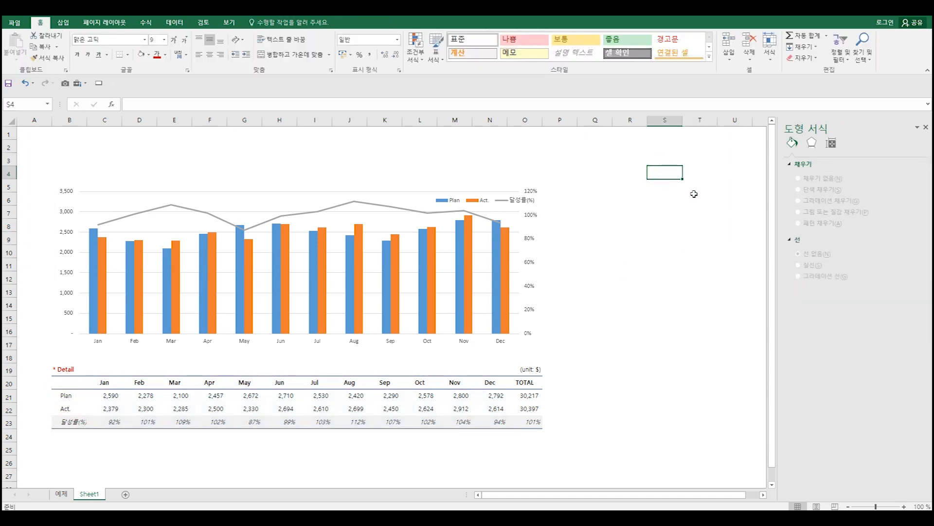
- Move the legend up into the chart's top right corner, above the gridlines
click(524, 200)
drag(499, 196, 501, 178)
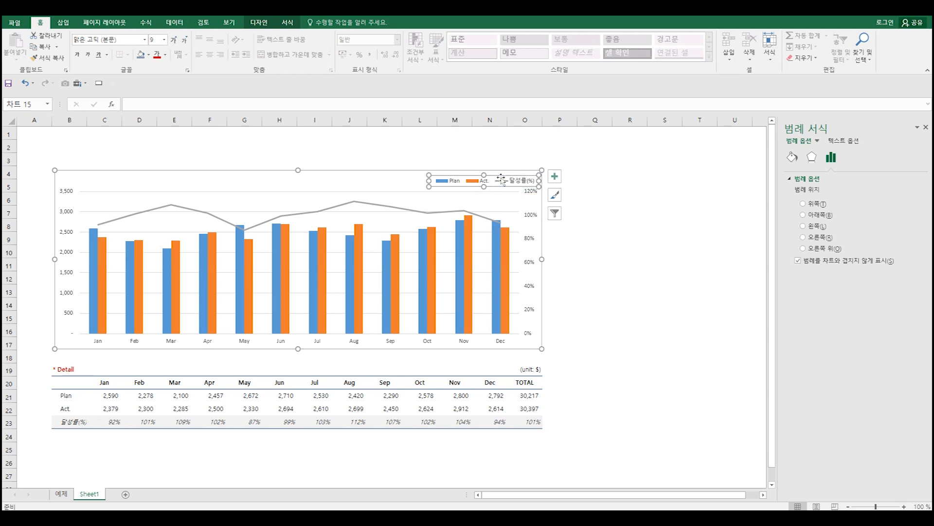
click(618, 276)
click(627, 214)
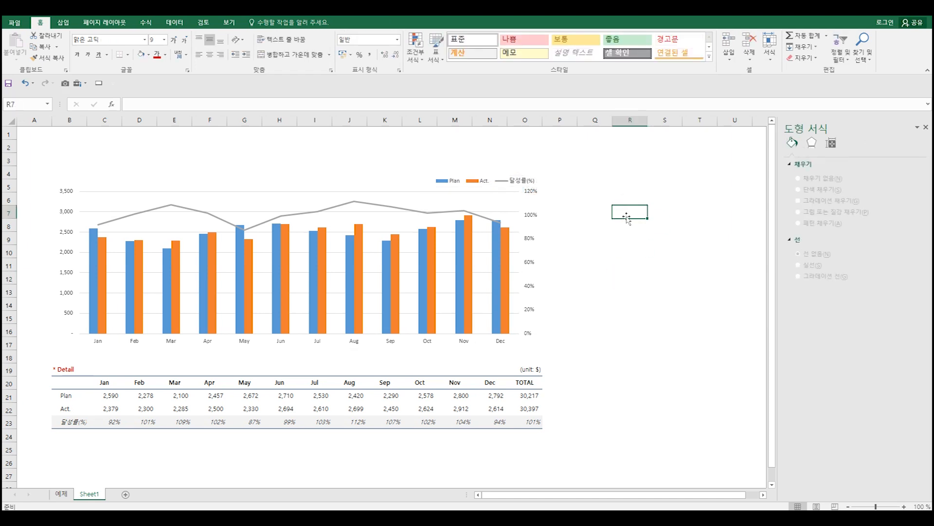
- Fill the Plan column series with a light gray theme color
click(132, 322)
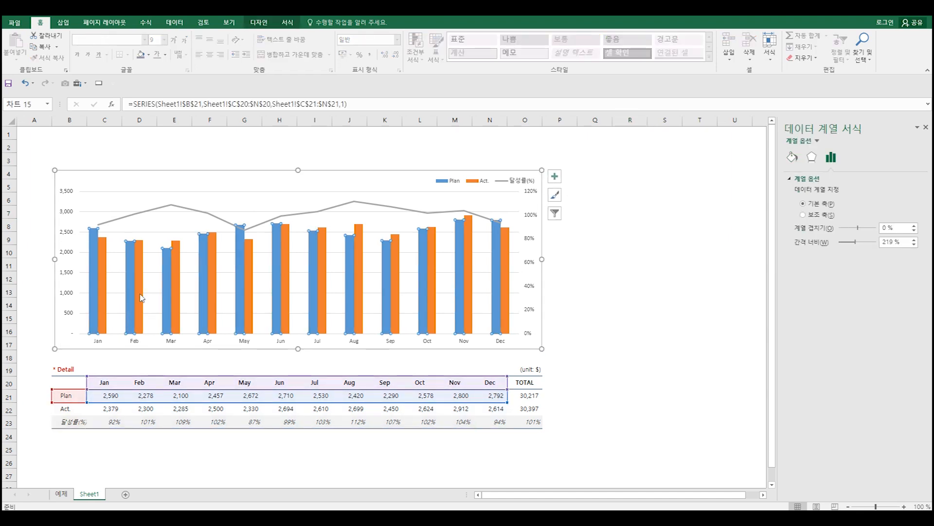
mouse_move(133, 311)
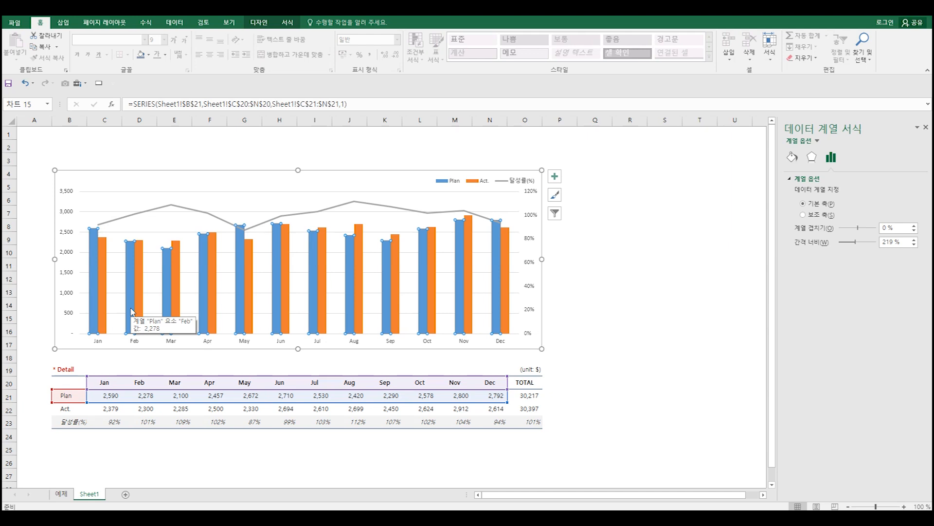
click(148, 54)
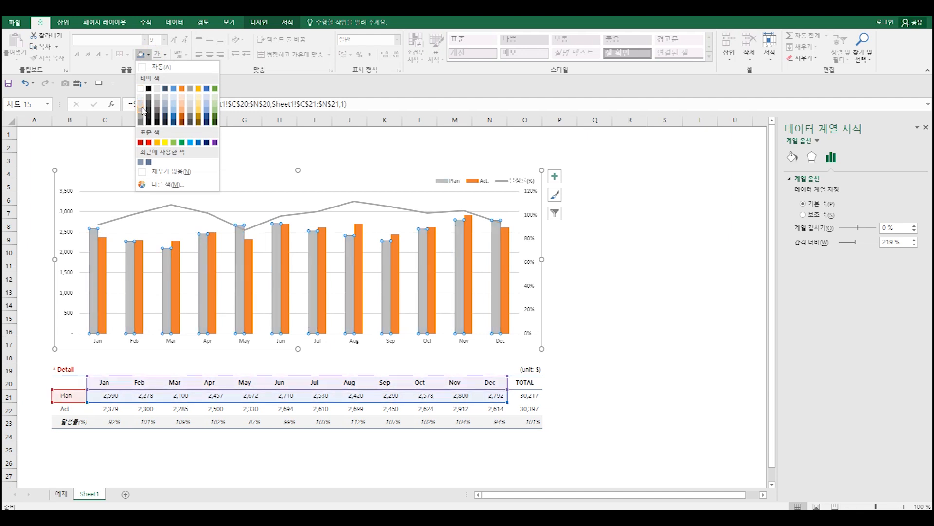
click(142, 109)
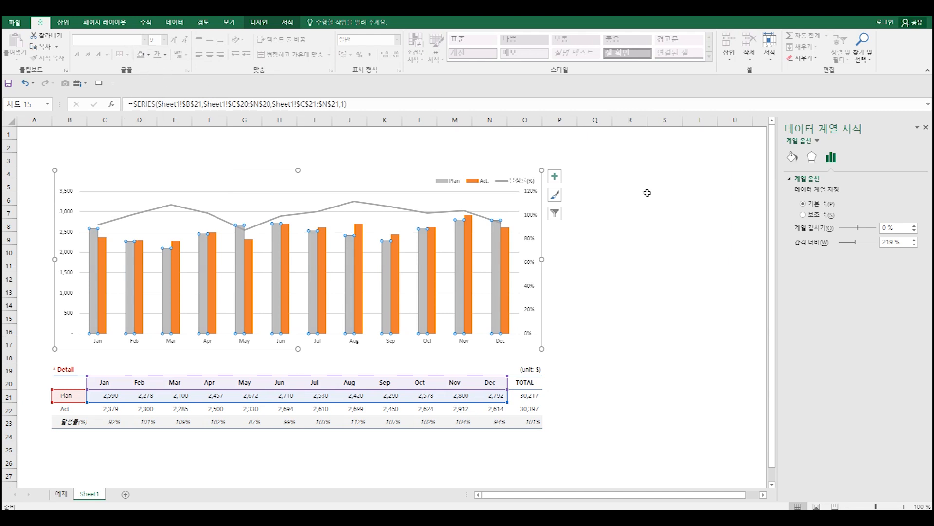
- Set the Plan column series' solid fill to standard red in its data series formatting
right_click(460, 258)
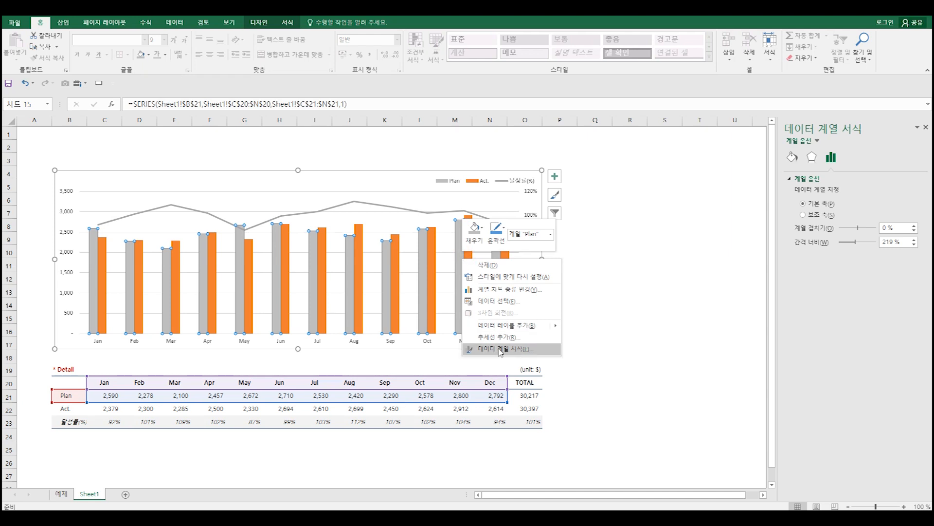
click(500, 348)
click(792, 156)
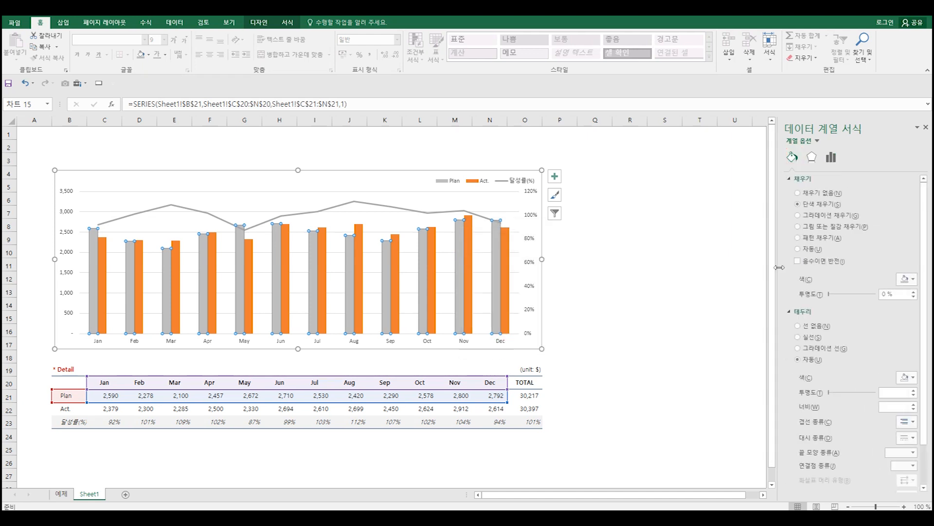
click(914, 279)
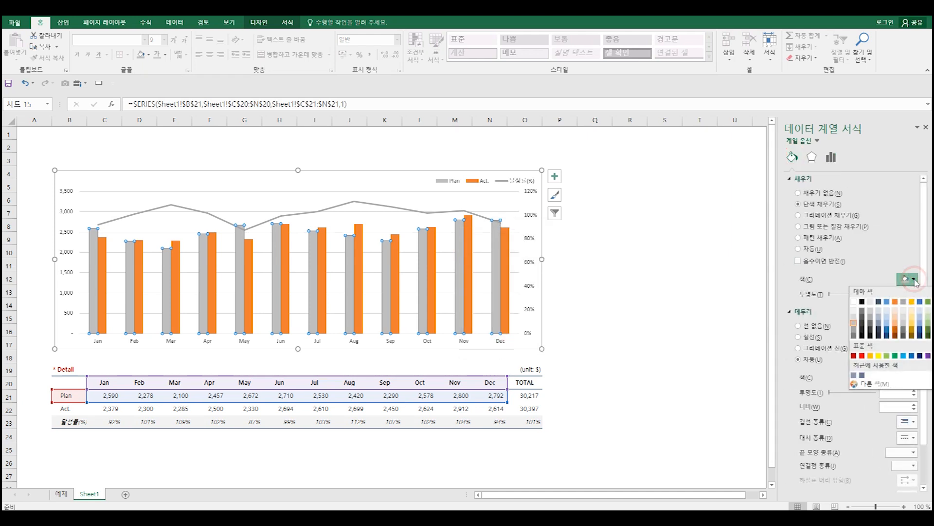
click(863, 356)
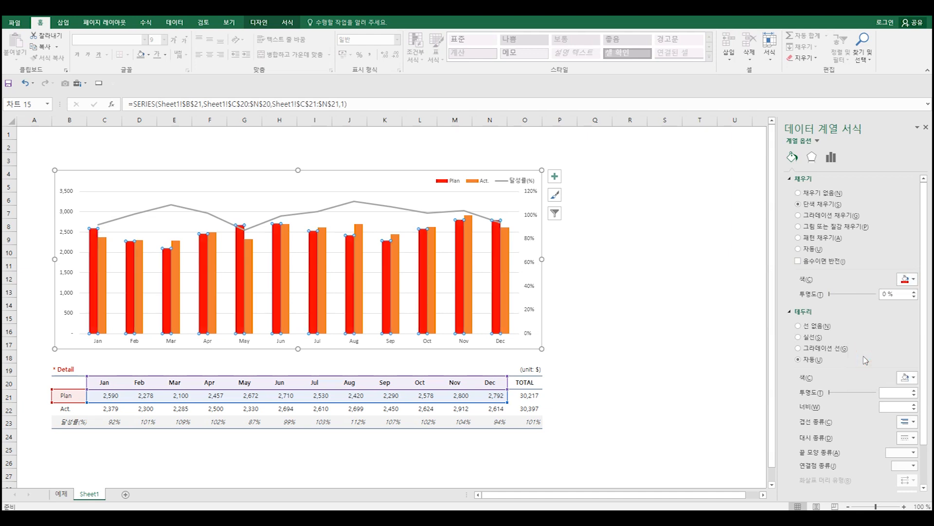
- Fill the Plan column series with light gray and the Act. column series with the recently used blue-gray
click(913, 279)
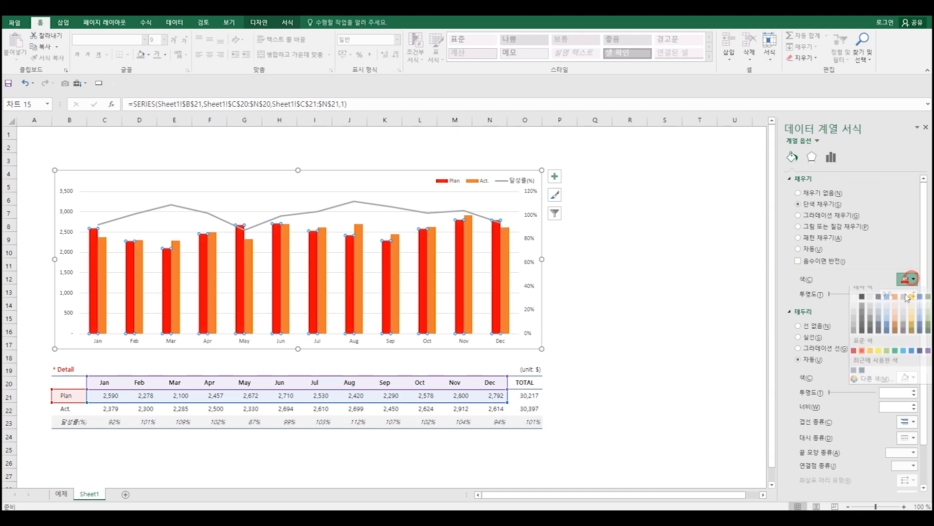
click(856, 324)
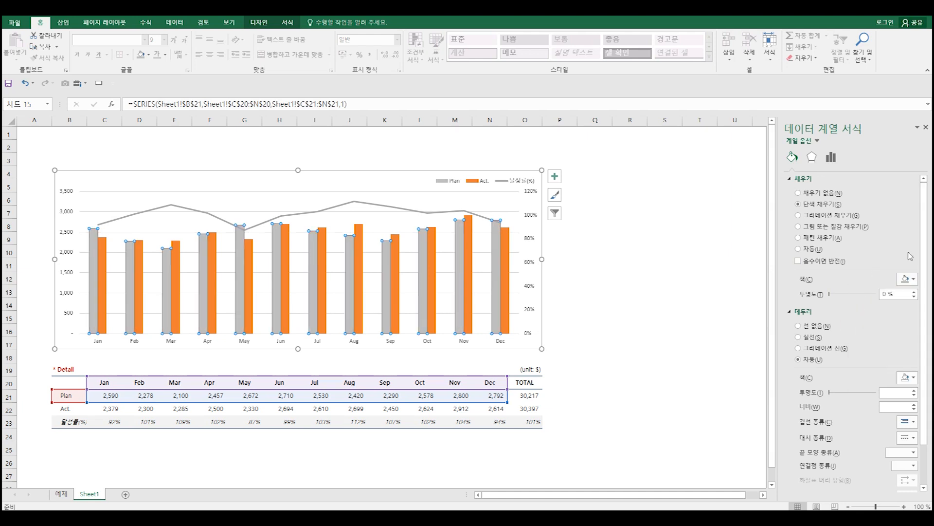
click(471, 253)
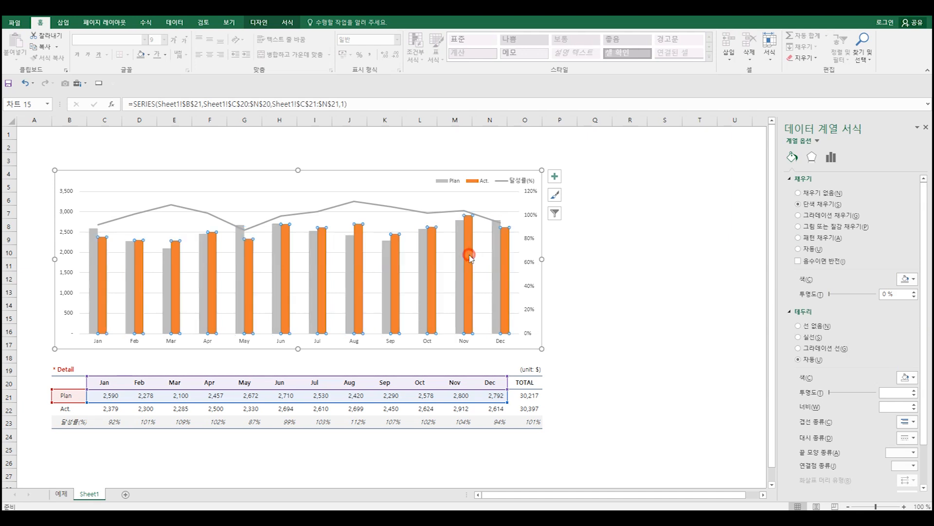
click(910, 279)
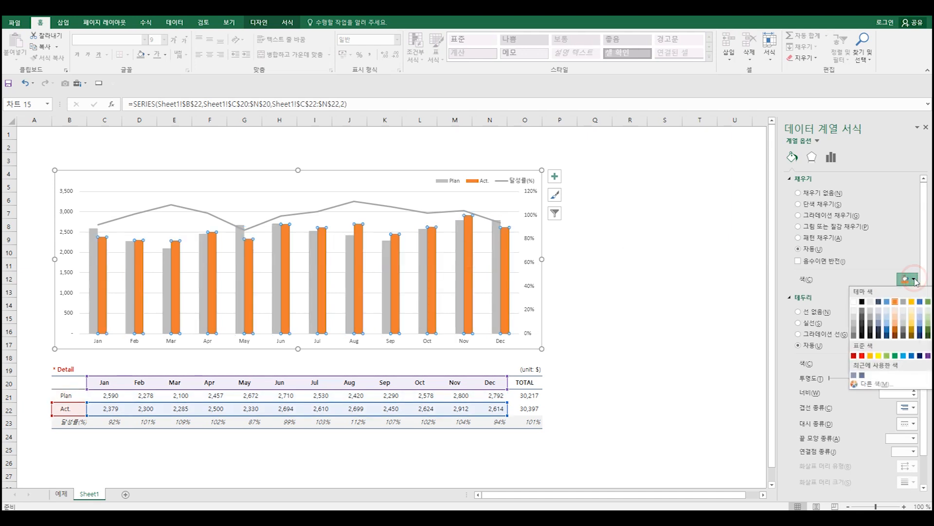
click(861, 375)
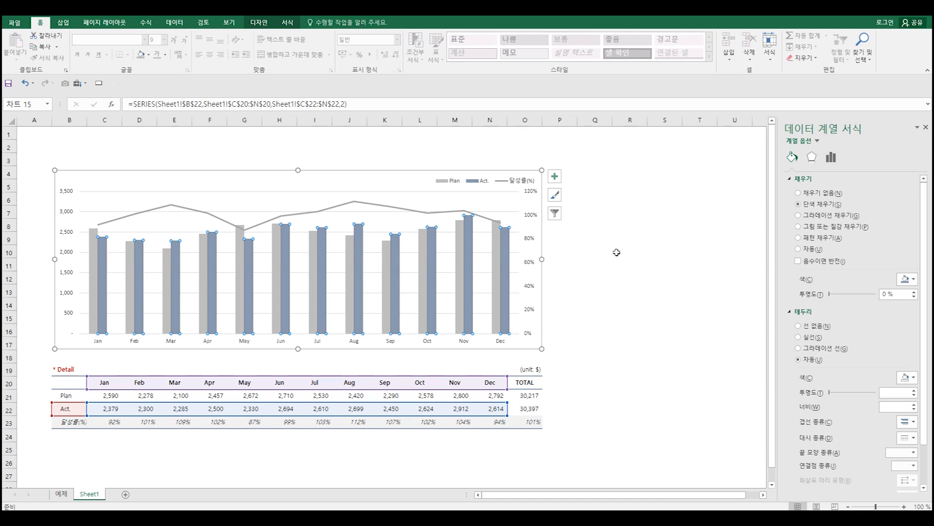
click(631, 262)
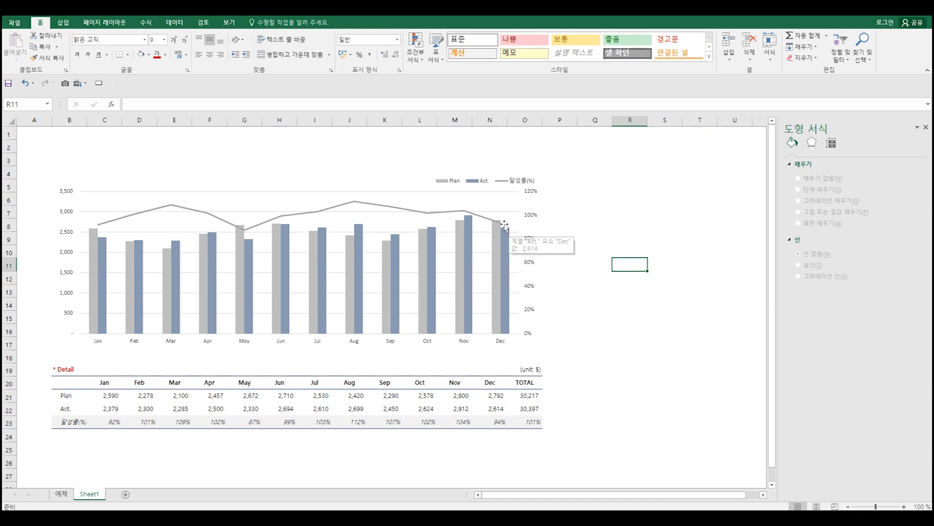
- Set the column series overlap (계열 겹치기) to 40% so the Plan and Act. columns partly overlap
mouse_move(95, 270)
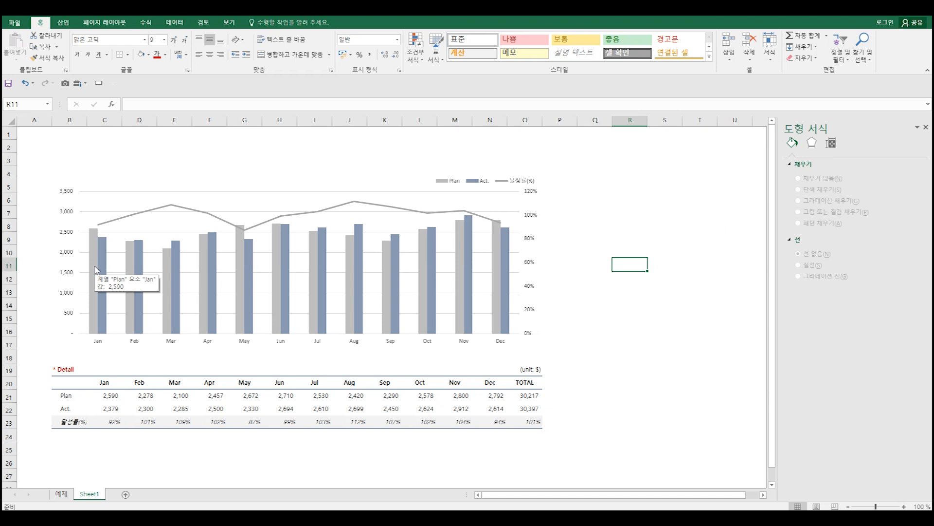
click(96, 270)
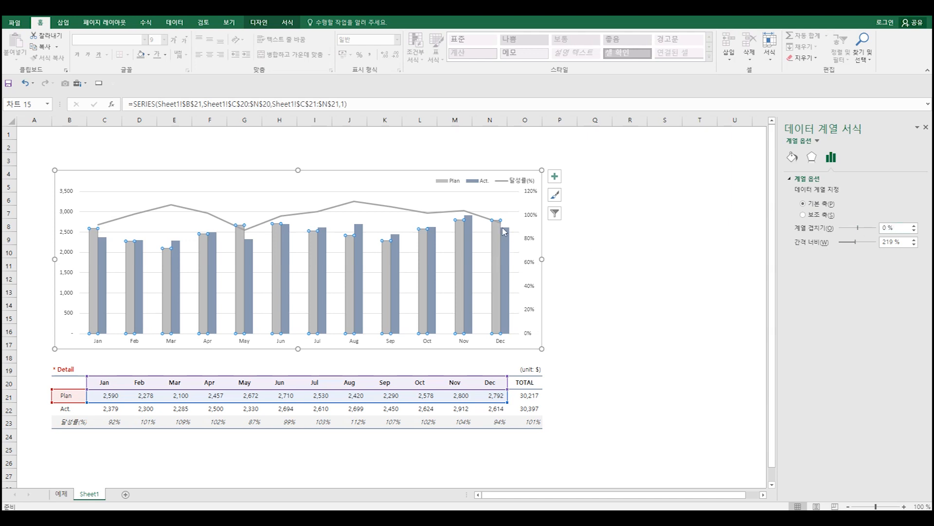
mouse_move(504, 232)
drag(855, 232, 846, 230)
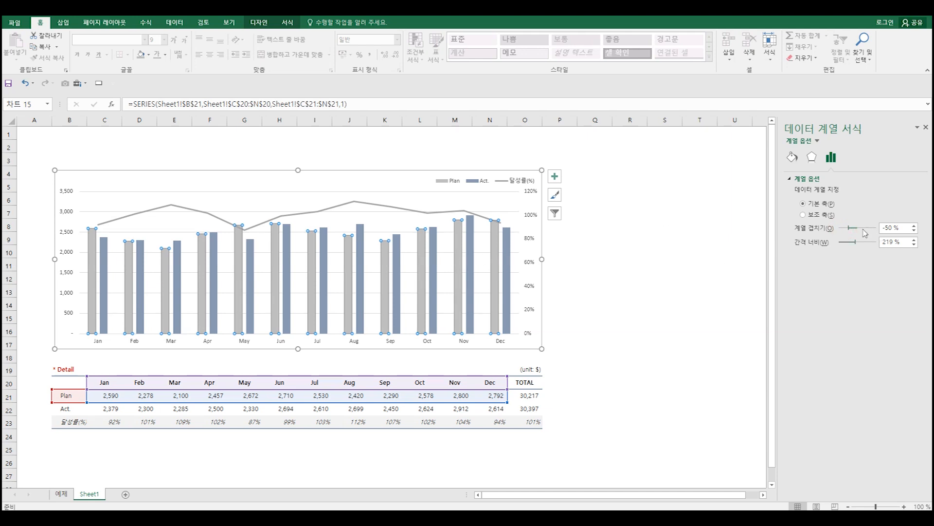
drag(864, 232, 875, 233)
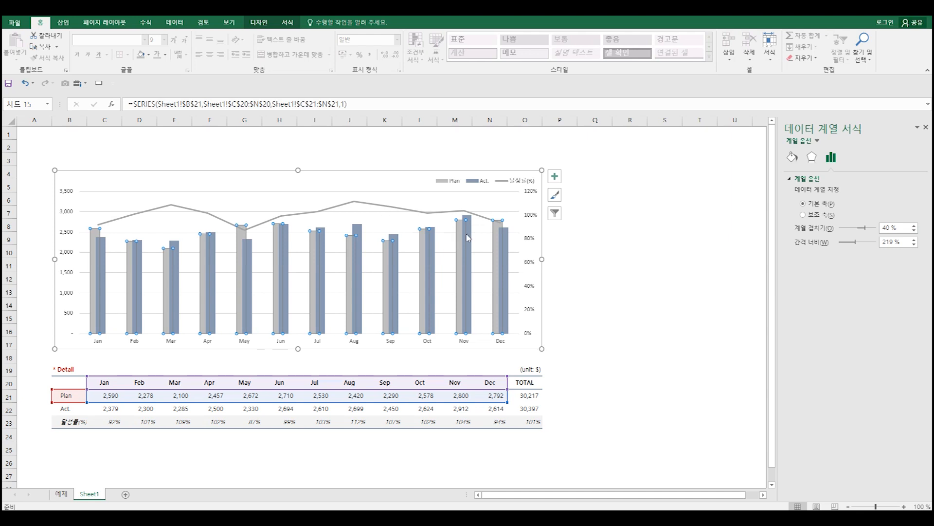
click(593, 277)
mouse_move(498, 236)
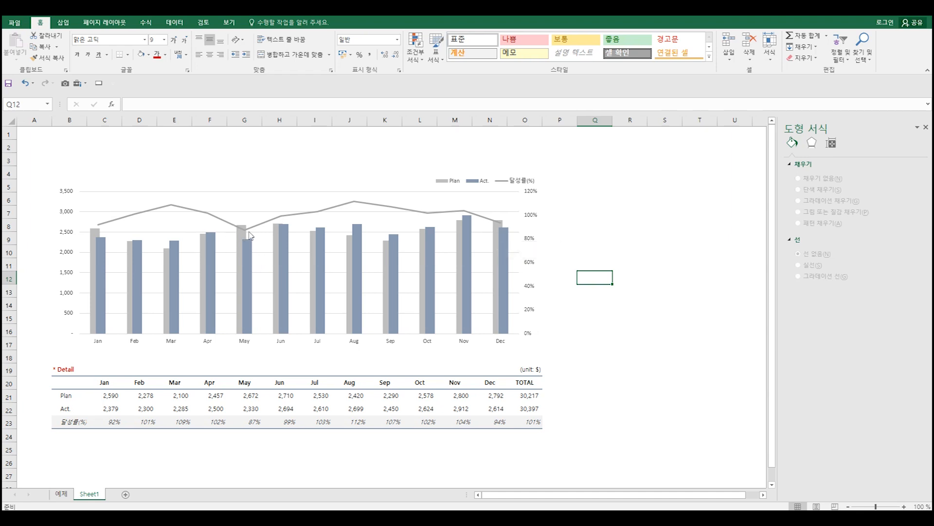
- Widen the columns by setting the series gap width (간격 너비) to 109%
click(211, 271)
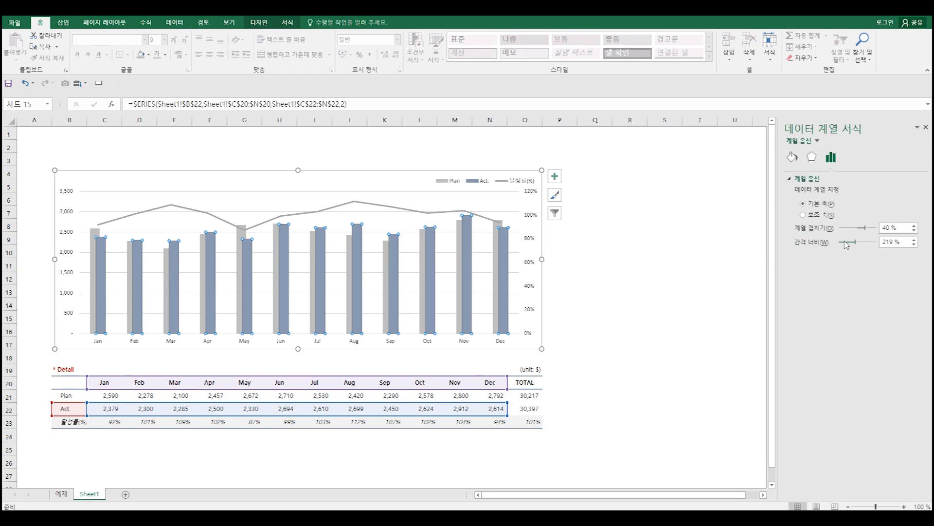
drag(849, 247, 847, 245)
drag(843, 246, 846, 246)
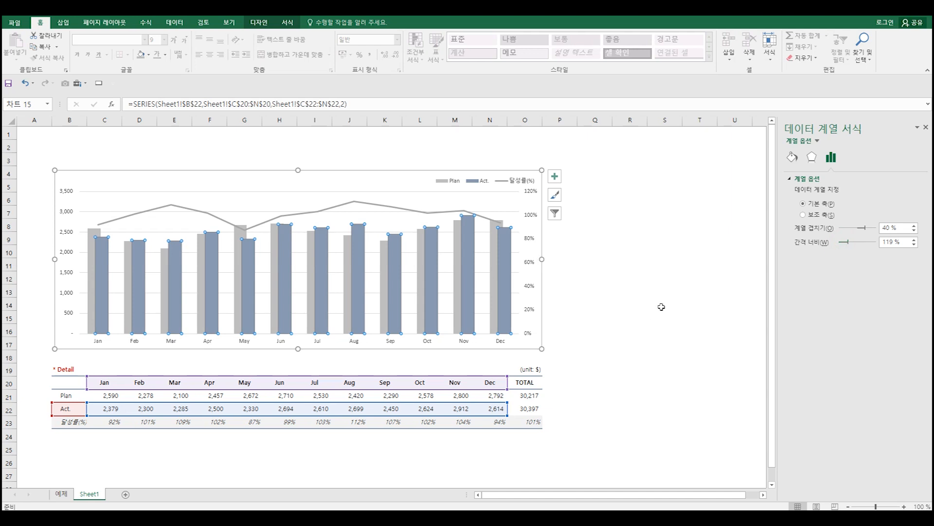
drag(846, 243, 846, 244)
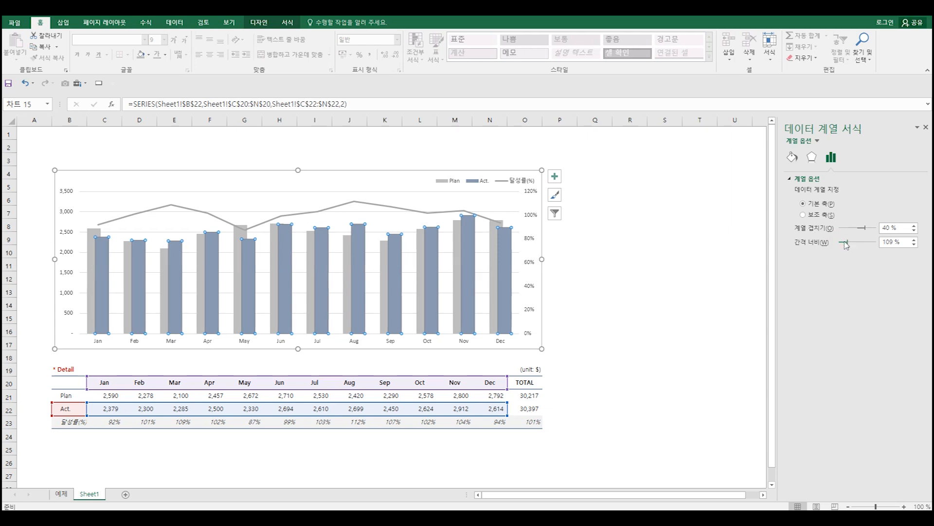
click(655, 288)
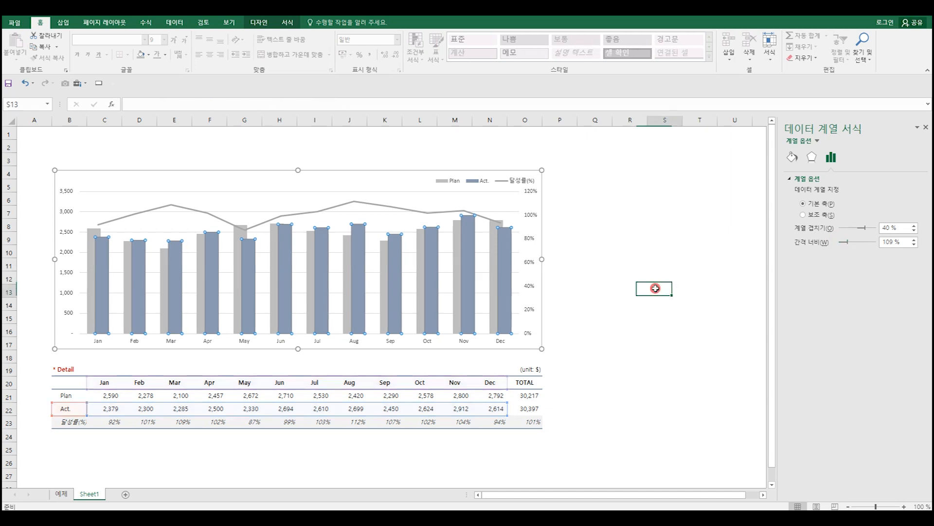
- Format the 달성률(%) line as a dashed line in standard dark red
click(261, 223)
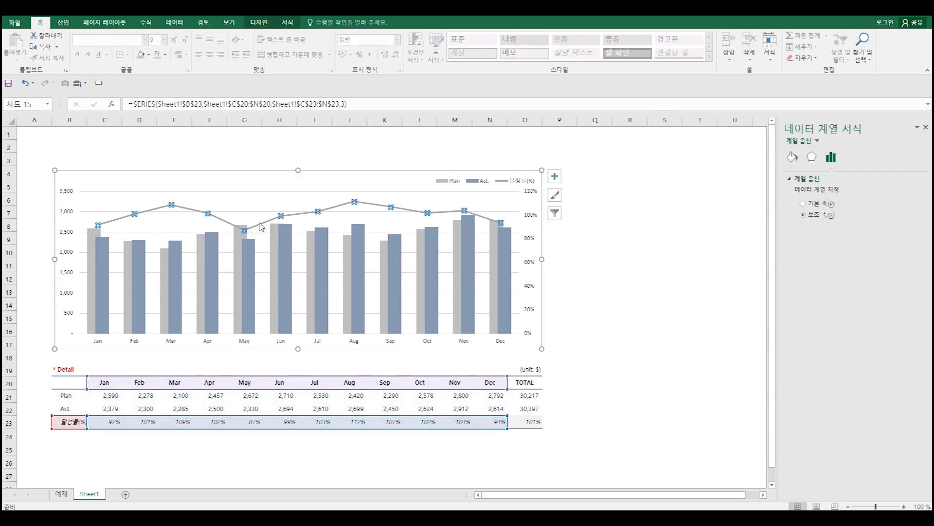
click(792, 156)
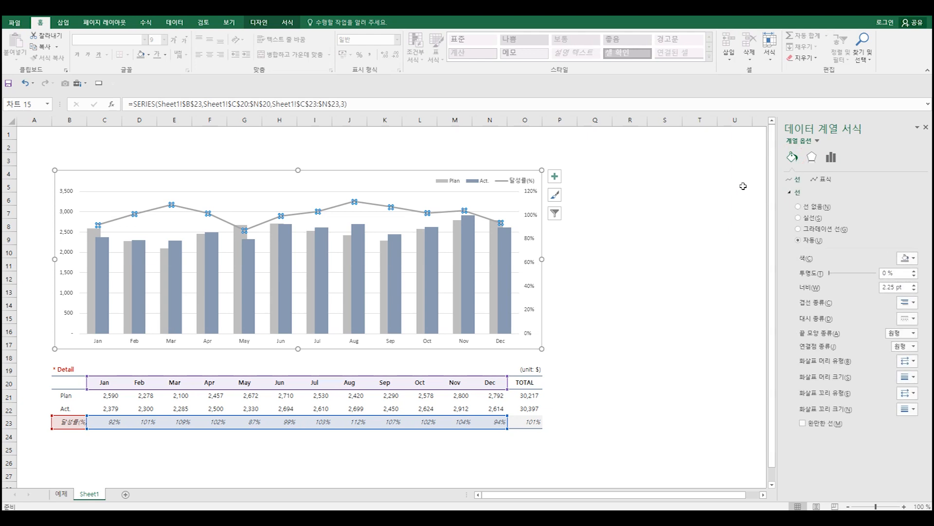
click(907, 258)
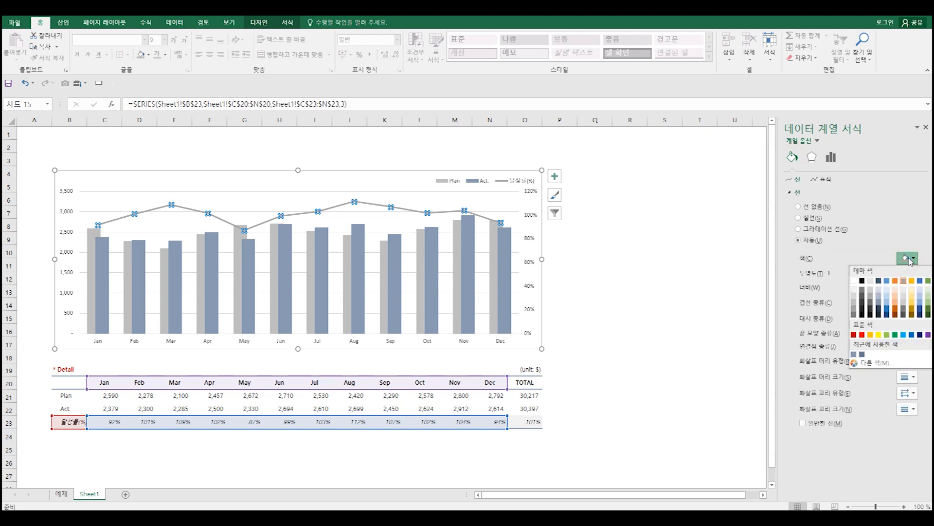
click(854, 335)
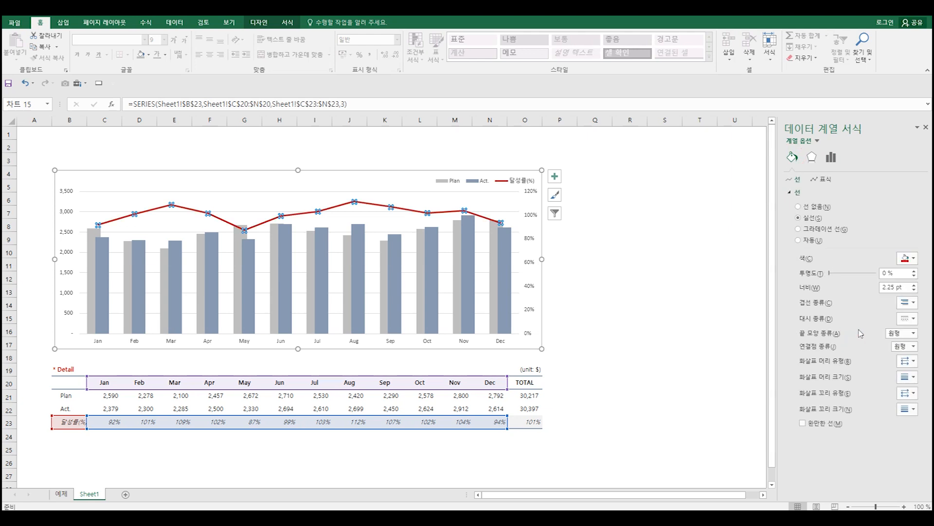
click(909, 319)
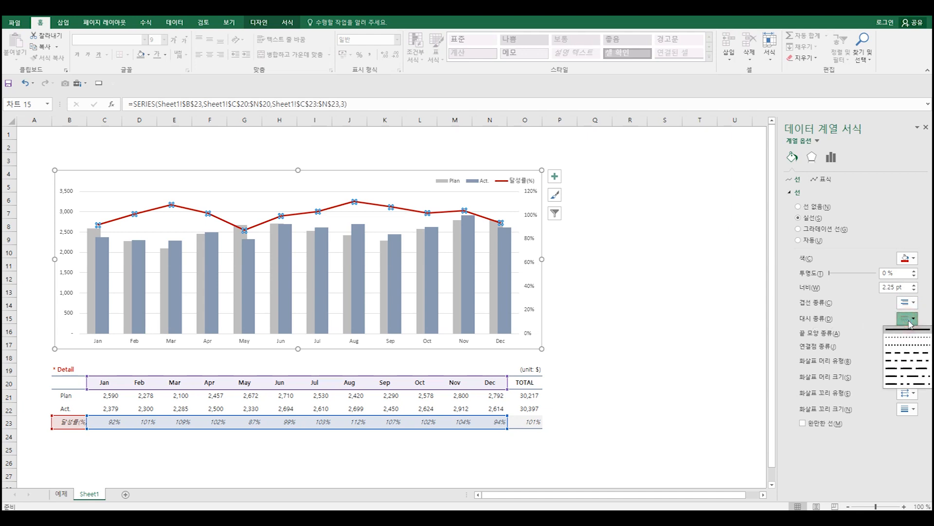
click(914, 348)
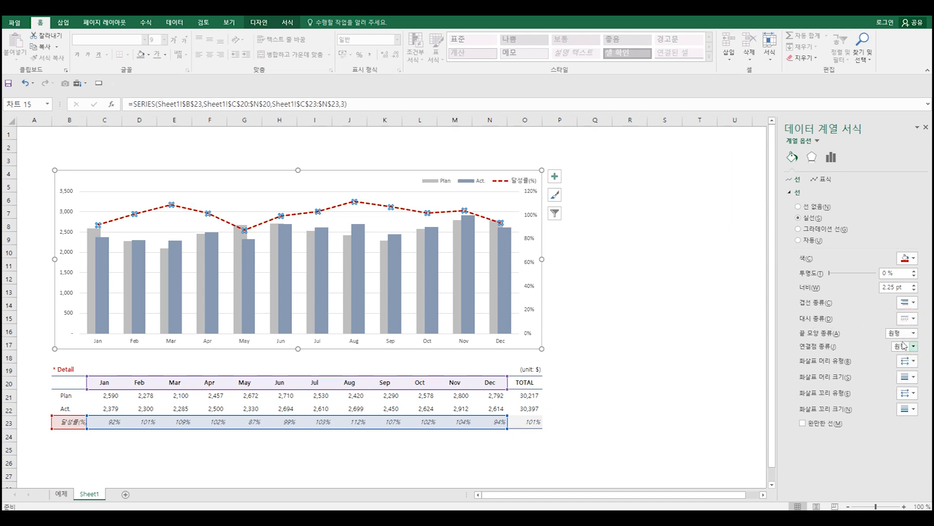
- Add an outer (바깥쪽) shadow offset to the lower right to the 달성률(%) line, and deselect the chart
click(811, 161)
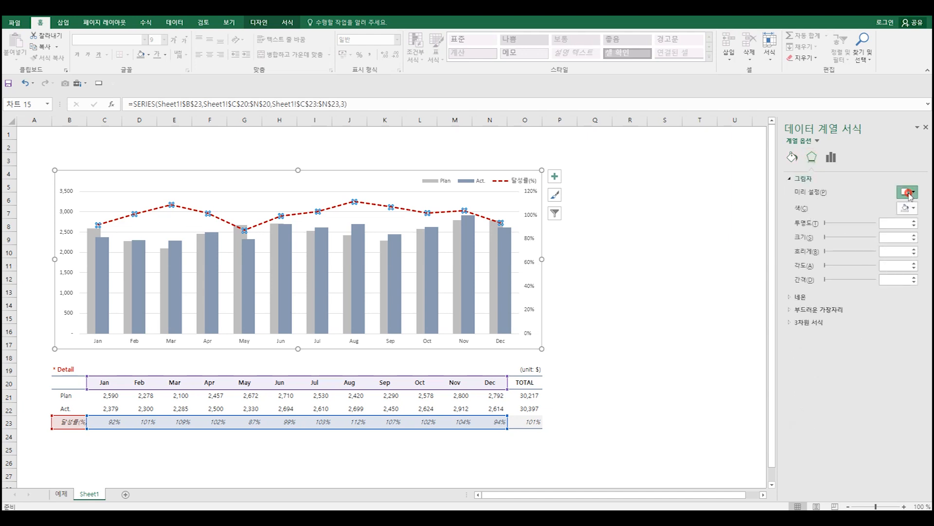
click(907, 191)
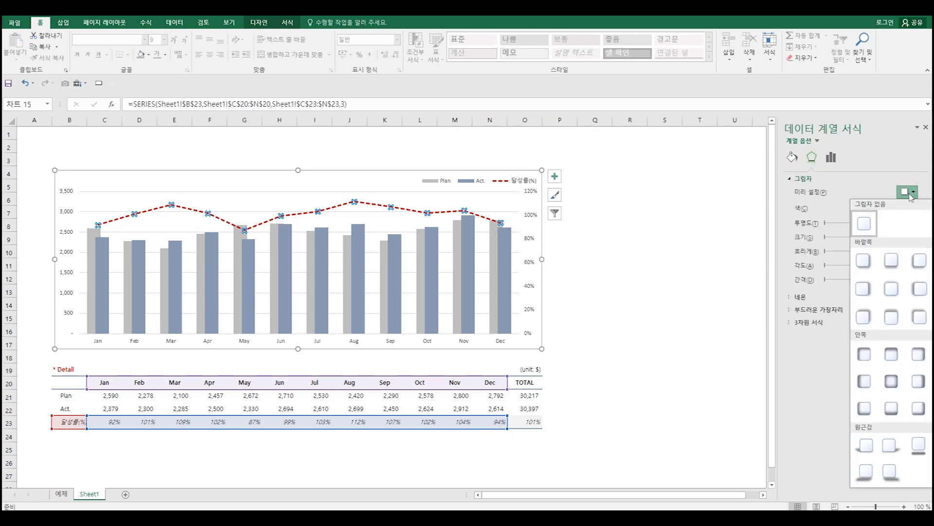
click(864, 261)
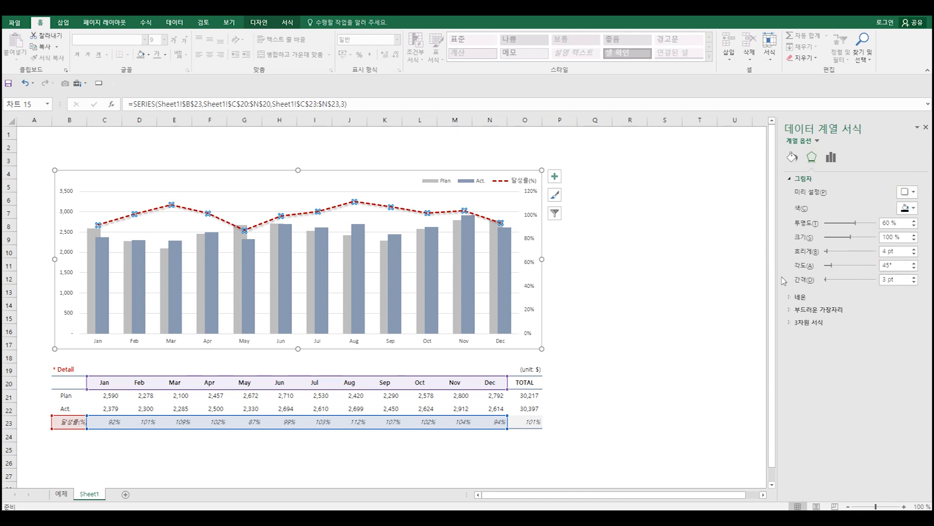
click(666, 252)
key(Left)
key(Up)
key(Up)
key(Up)
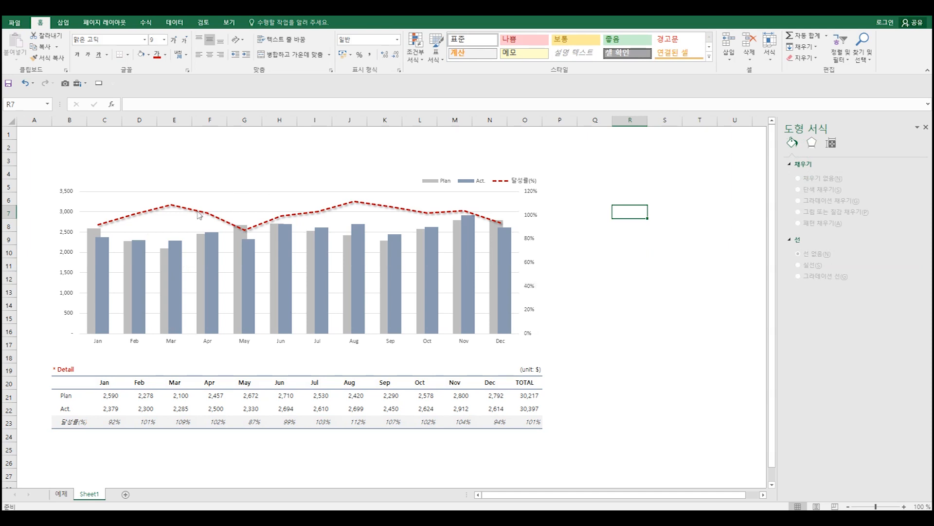
- Add data labels to the Act. column series
click(175, 294)
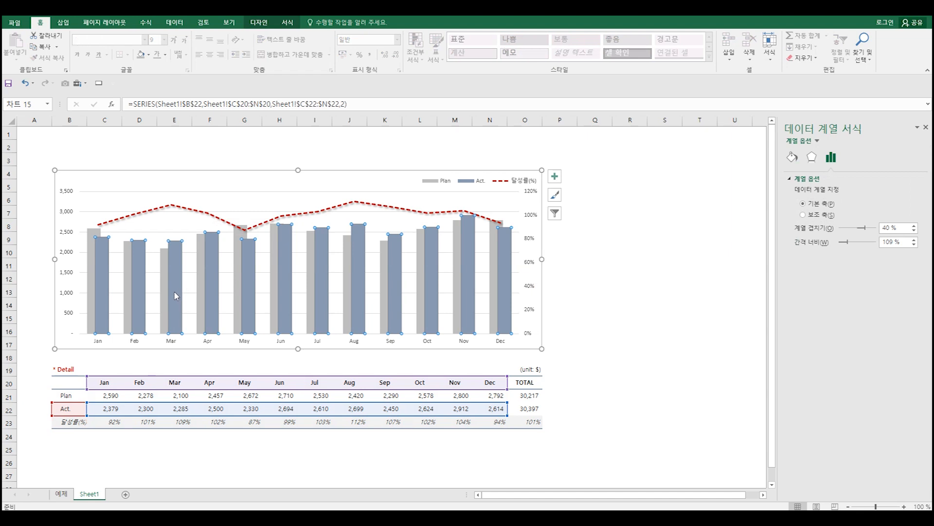
right_click(176, 296)
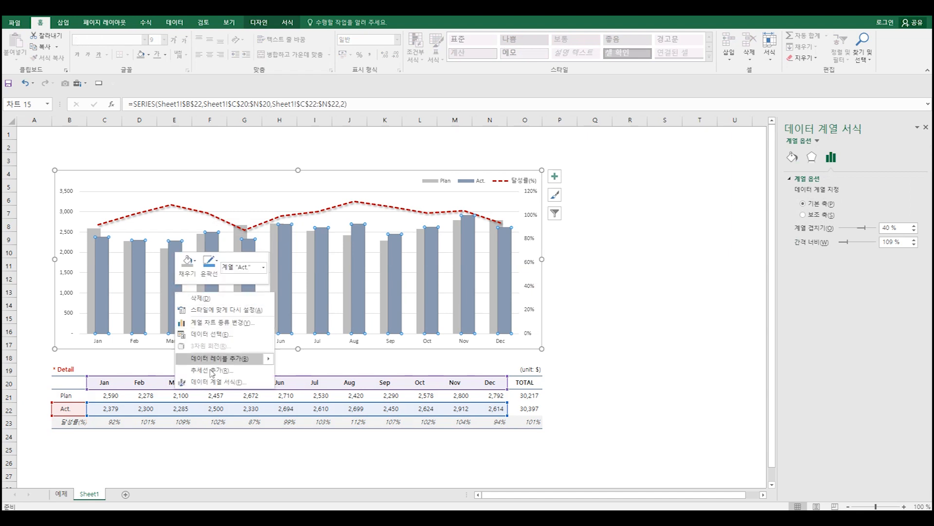
mouse_move(228, 364)
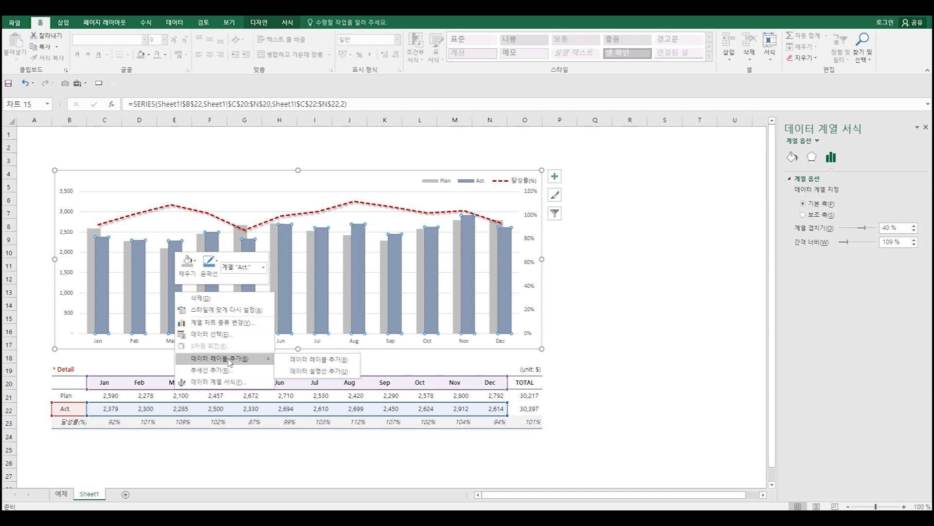
click(228, 364)
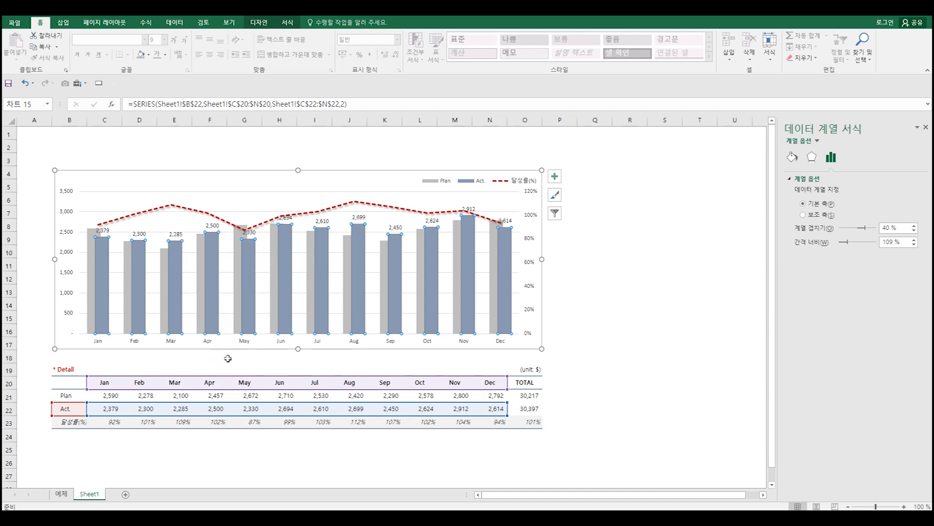
- Try the 가운데, 안쪽 끝에 and 축에 가깝게 positions for the Act. data labels, and return them to 바깥쪽 끝에
click(176, 235)
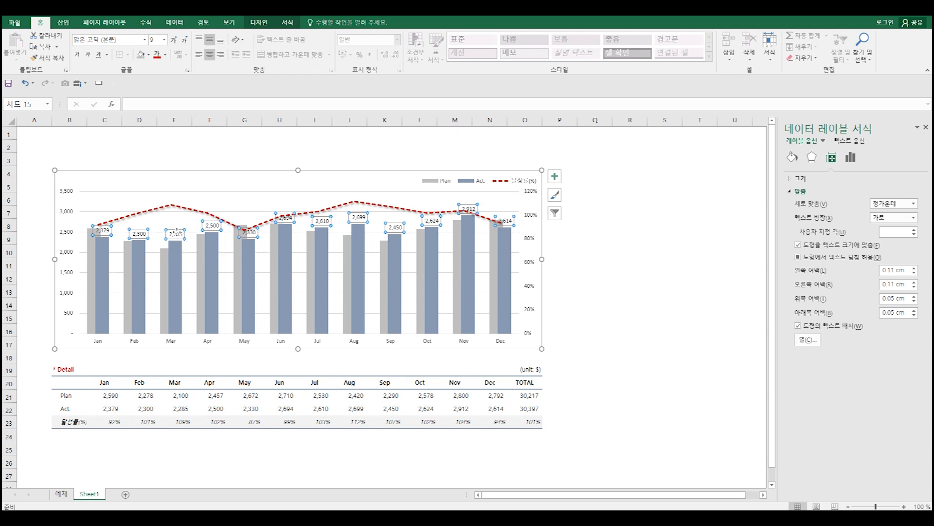
right_click(176, 232)
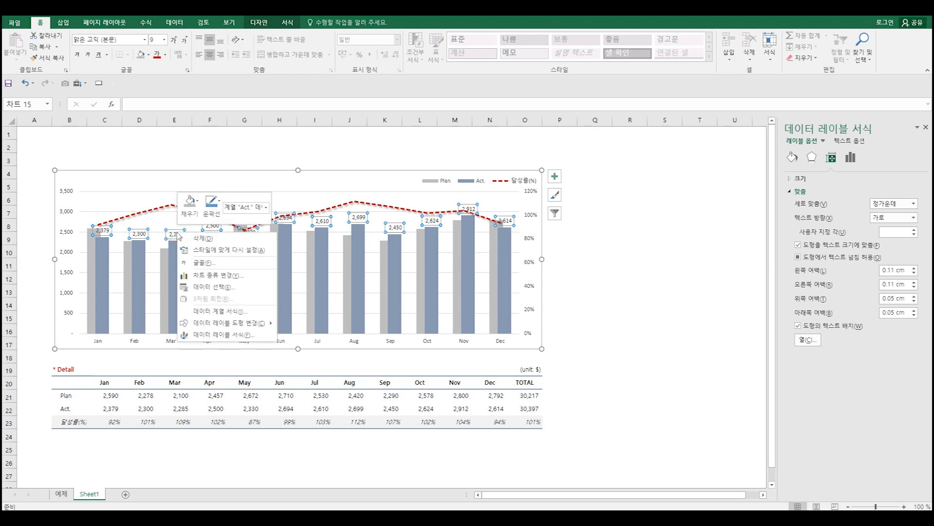
click(215, 335)
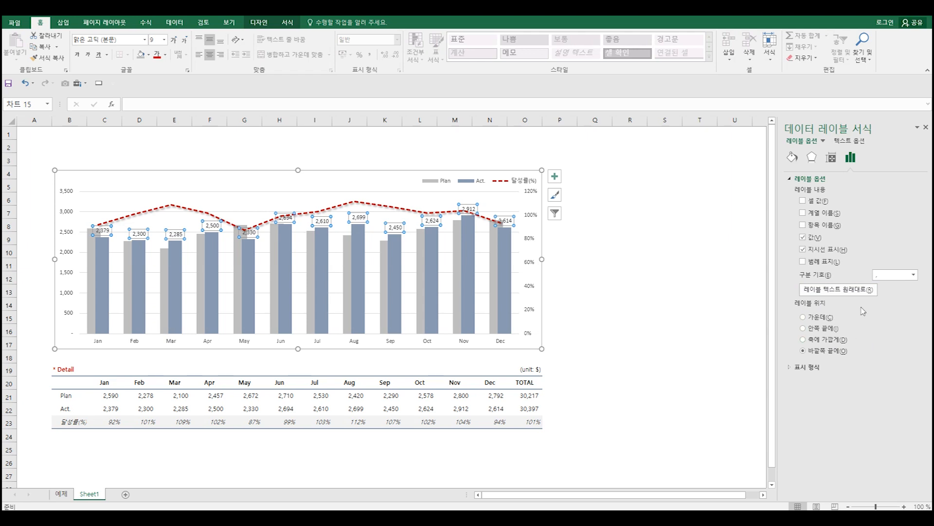
click(819, 316)
click(821, 328)
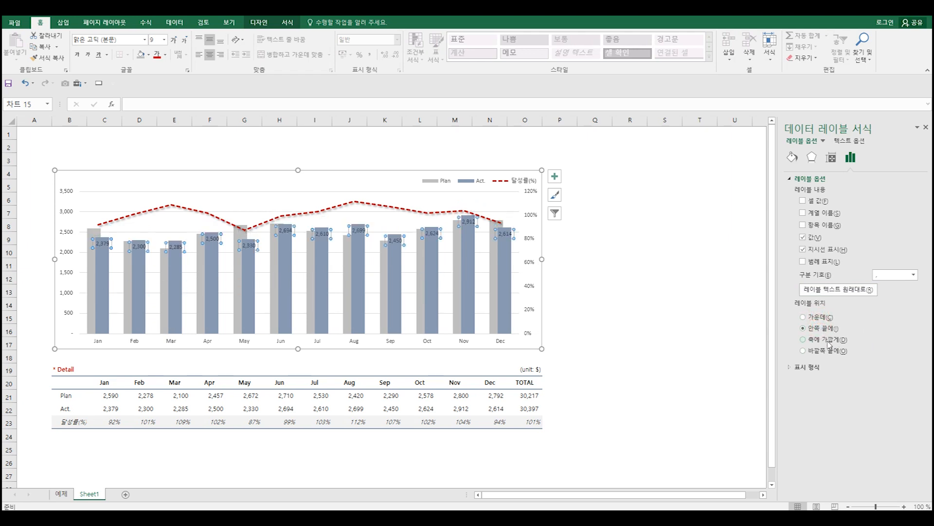
click(827, 340)
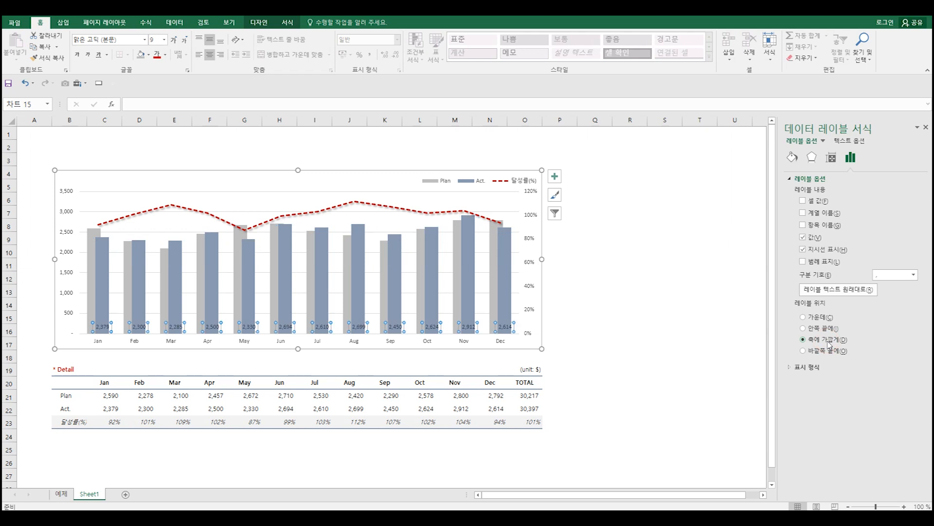
click(830, 350)
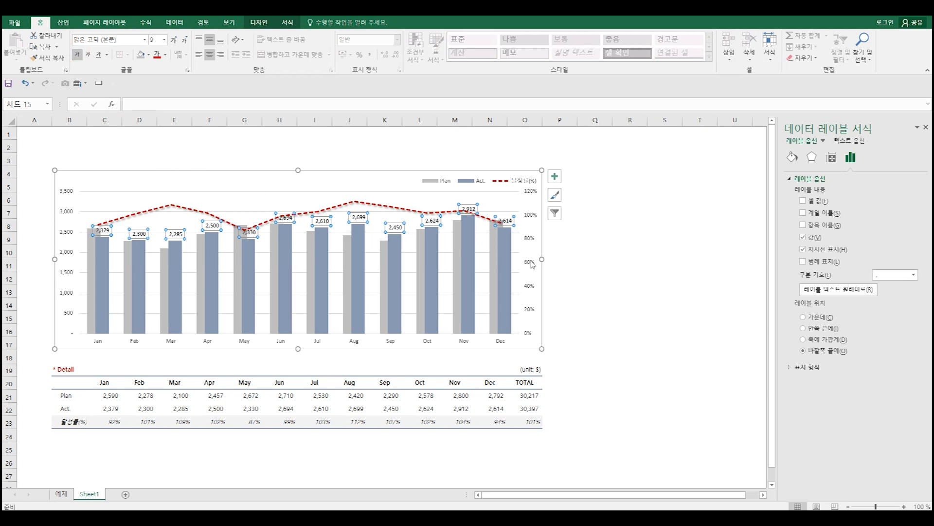
- Add data labels to the 달성률(%) line series
click(602, 288)
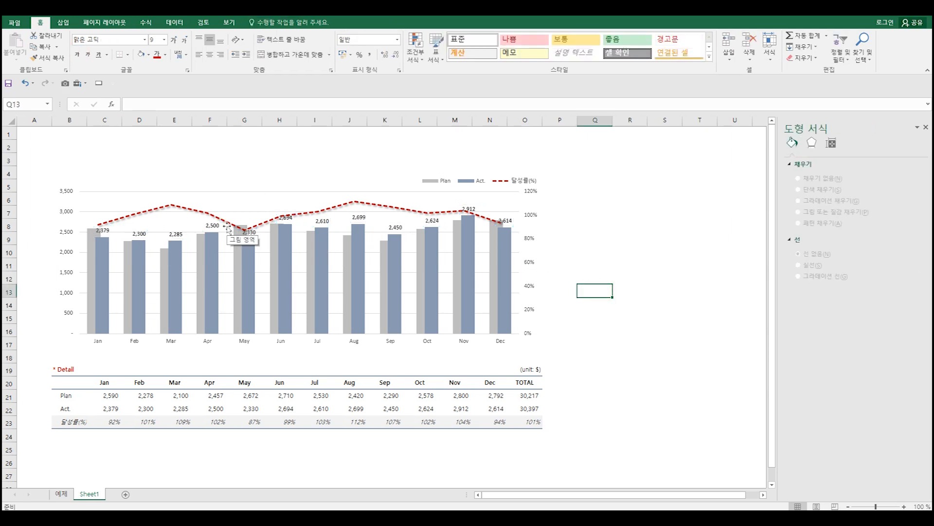
click(197, 213)
right_click(197, 213)
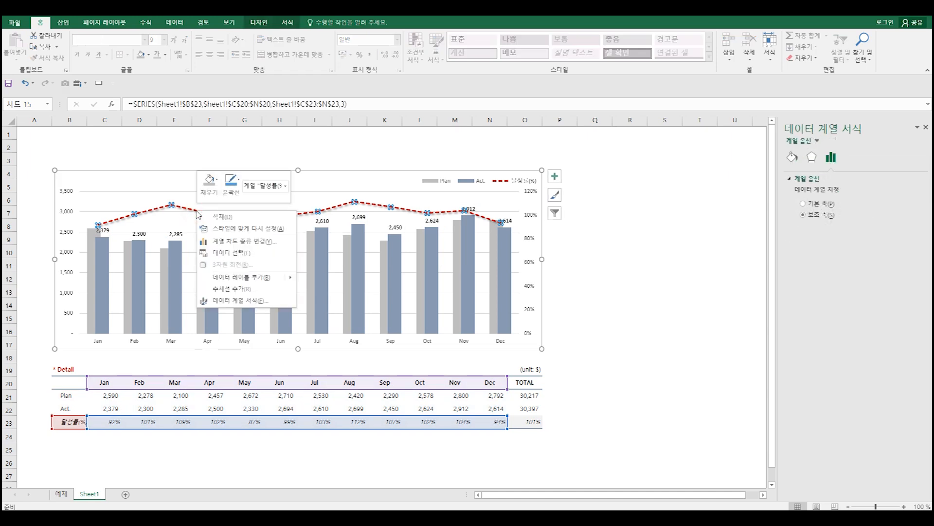
click(267, 281)
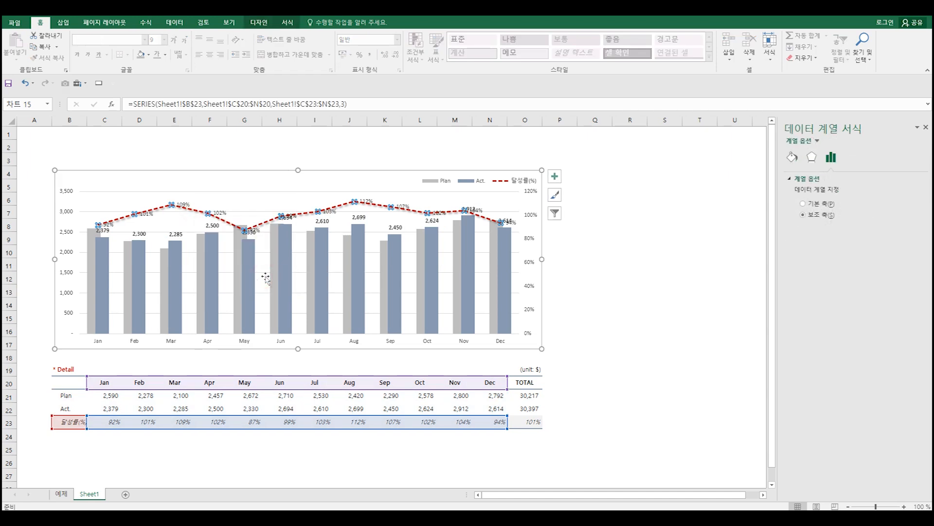
- Position the 달성률(%) data labels above the line (위쪽), make them red and bold, and deselect the chart
click(217, 215)
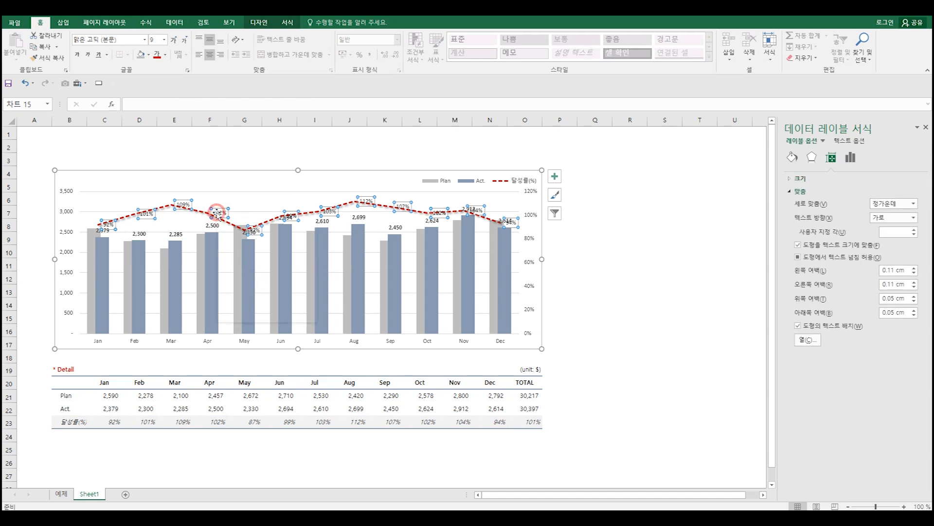
right_click(218, 214)
click(301, 320)
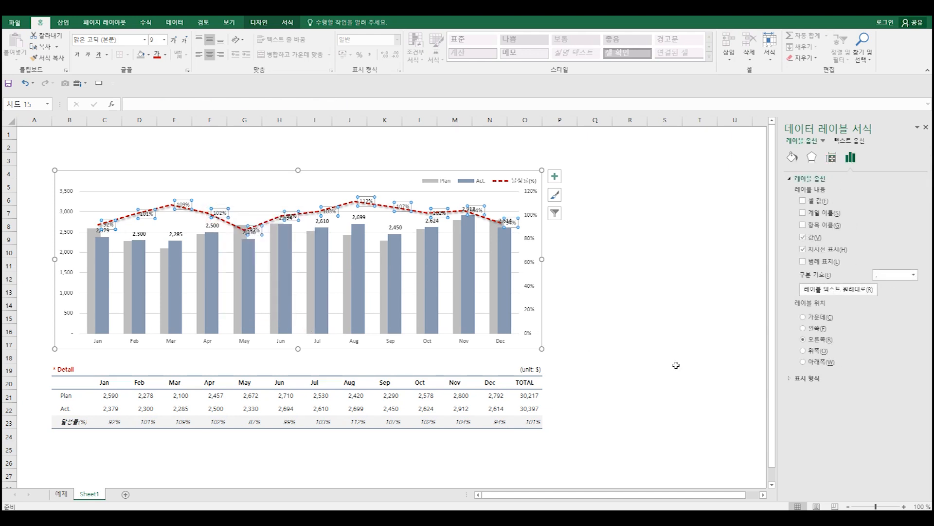
click(803, 351)
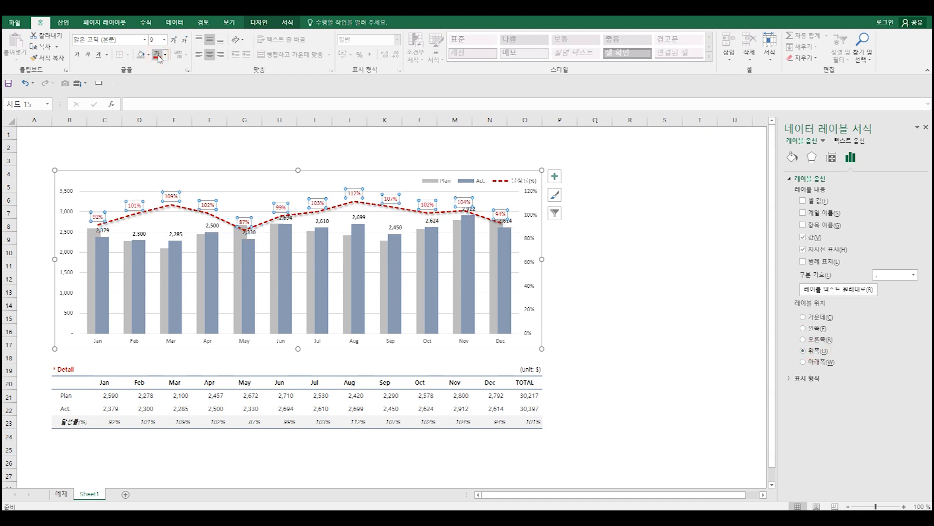
click(77, 55)
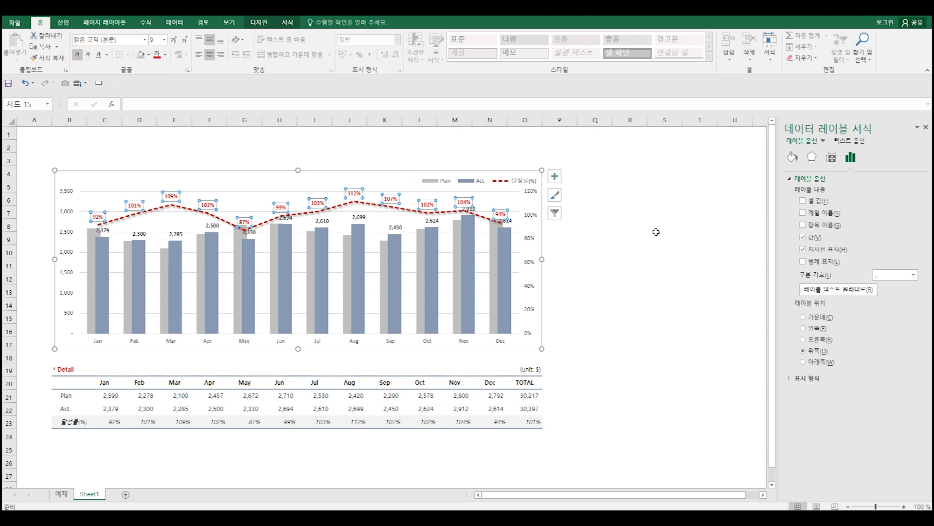
click(633, 250)
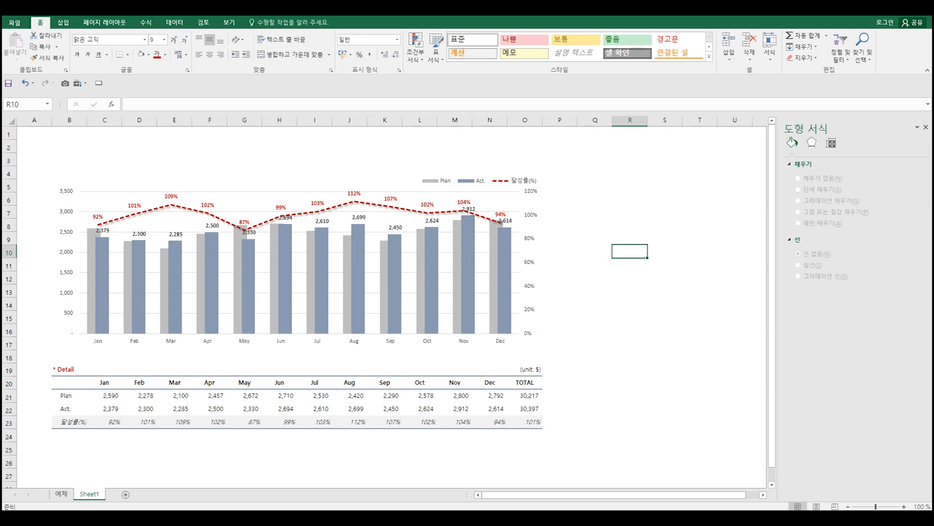
key(ctrl+z)
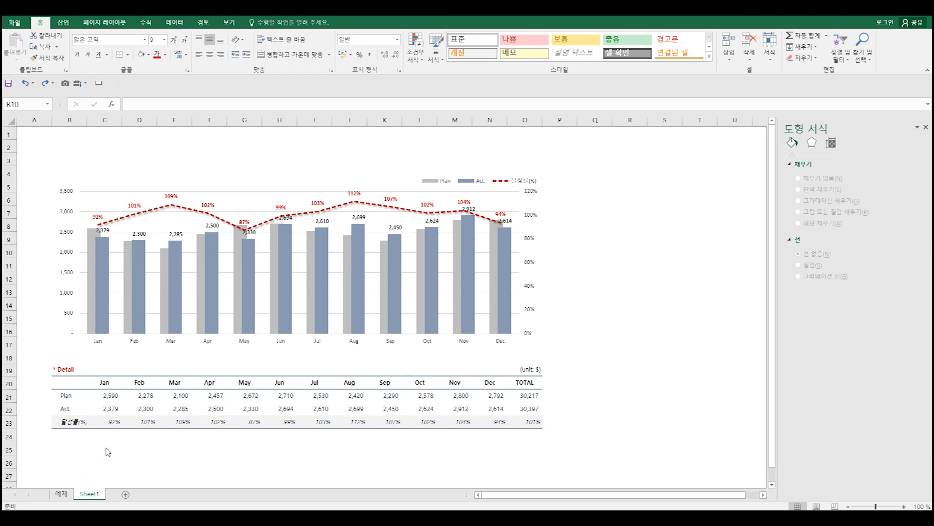
- Select only the Oct column of the Act. series and remove its fill (채우기 없음)
click(434, 317)
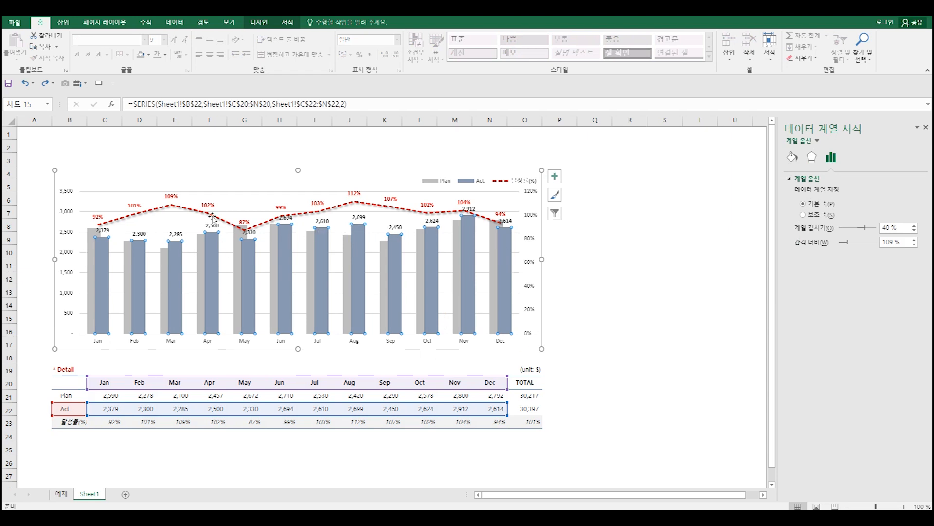
click(433, 267)
click(468, 262)
click(507, 298)
click(467, 293)
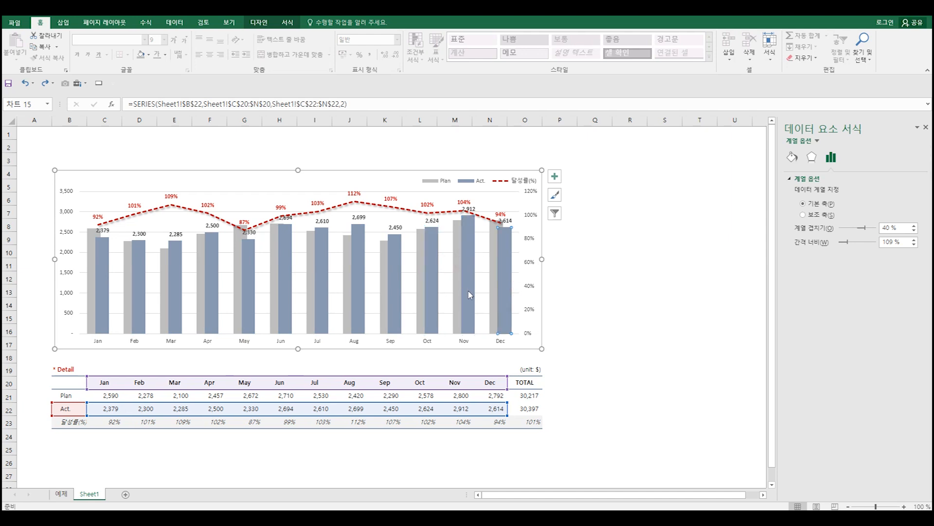
click(433, 274)
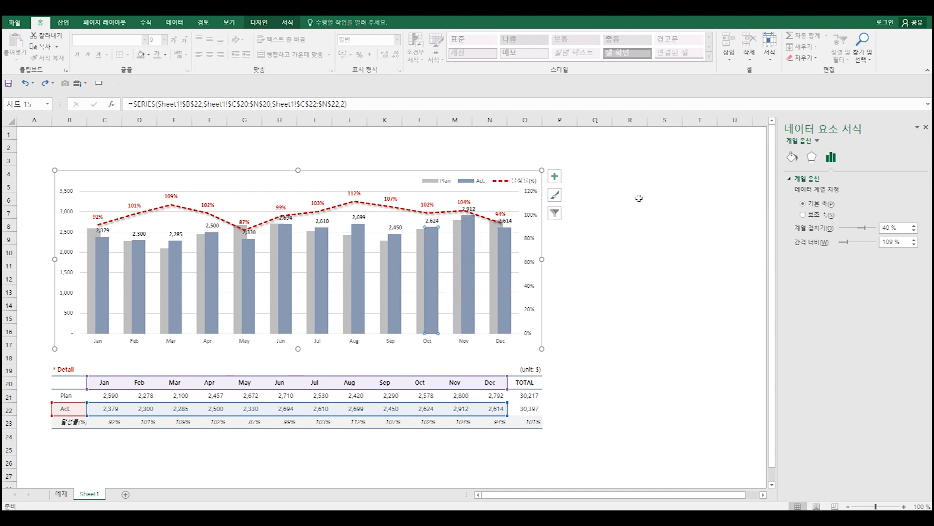
click(792, 156)
click(821, 193)
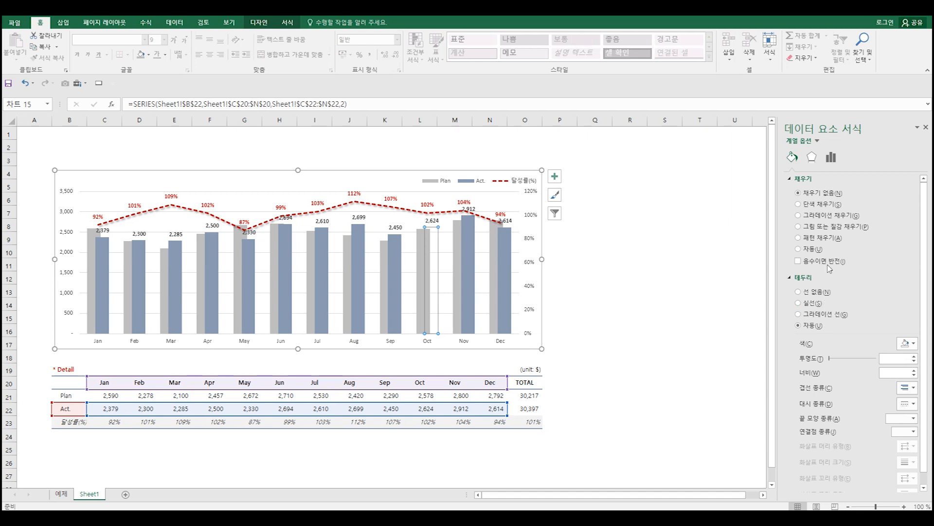
- Give the Oct Act. column a solid outline in the recently used blue-grey, 1.75 pt wide
click(812, 304)
click(907, 343)
click(863, 440)
click(914, 369)
click(914, 369)
click(914, 369)
click(915, 369)
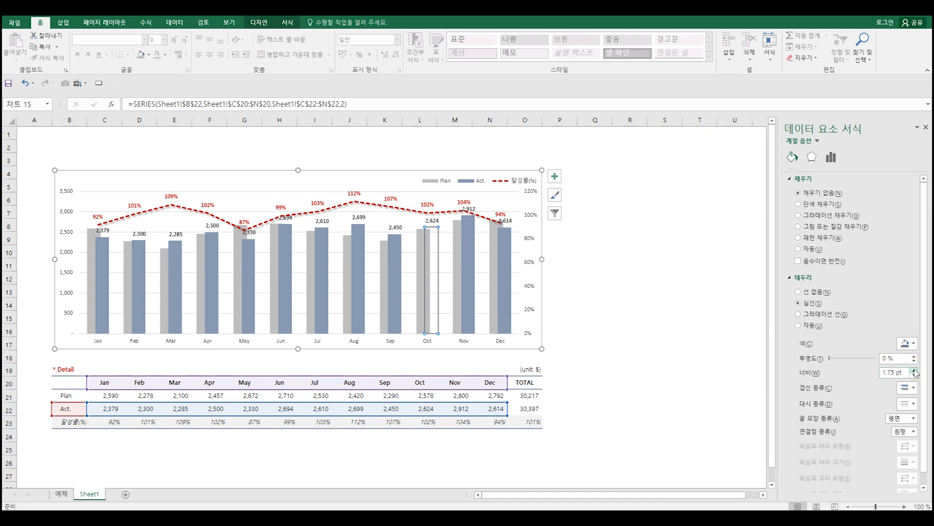
- Remove the fill of the Nov Act. column and outline it with a solid 1.75 pt blue-grey line
click(470, 255)
click(835, 195)
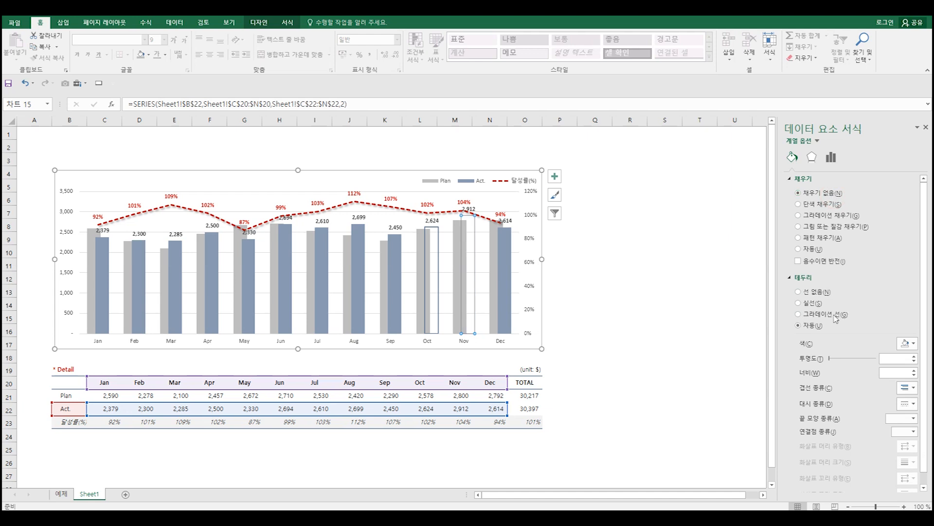
click(822, 303)
click(908, 344)
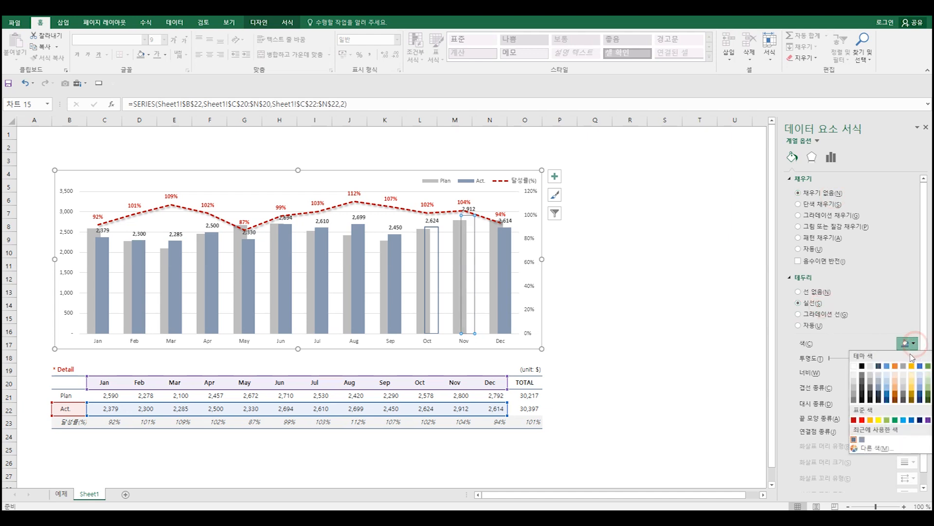
click(854, 439)
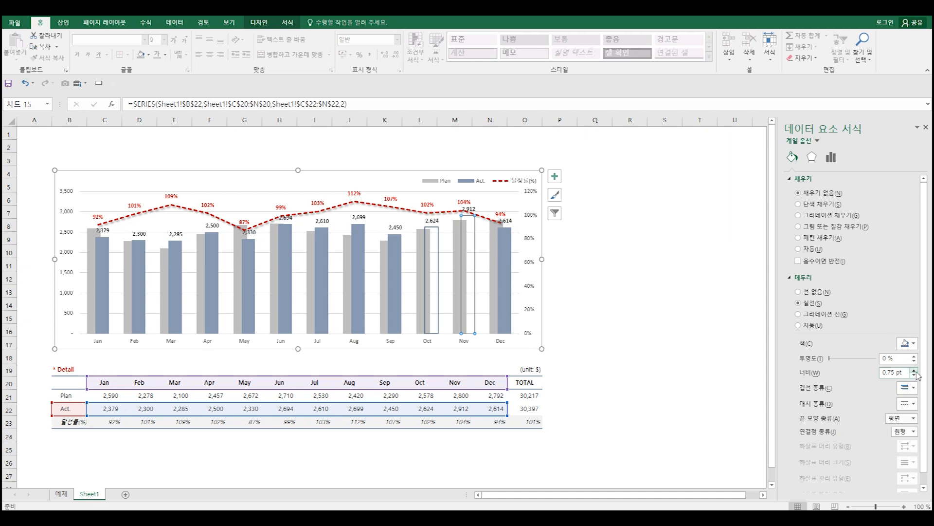
click(915, 370)
click(915, 369)
click(915, 370)
click(915, 370)
- Format the Dec Act. column with no fill and a solid 1.75 pt blue-grey outline, and deselect the chart
click(506, 259)
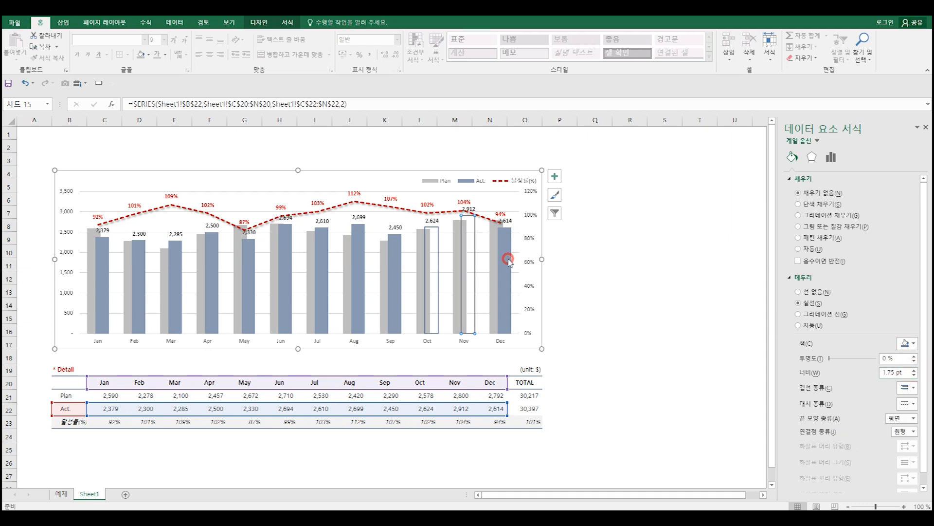
click(820, 193)
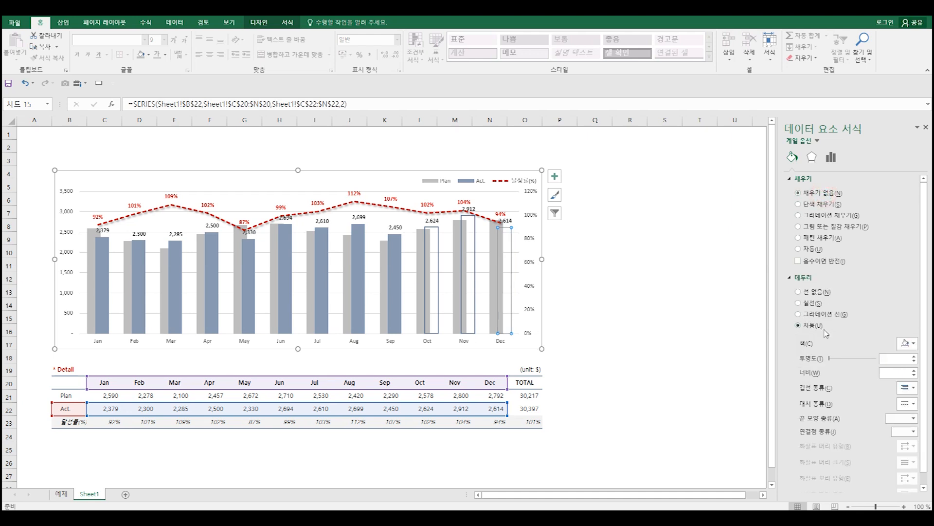
click(814, 306)
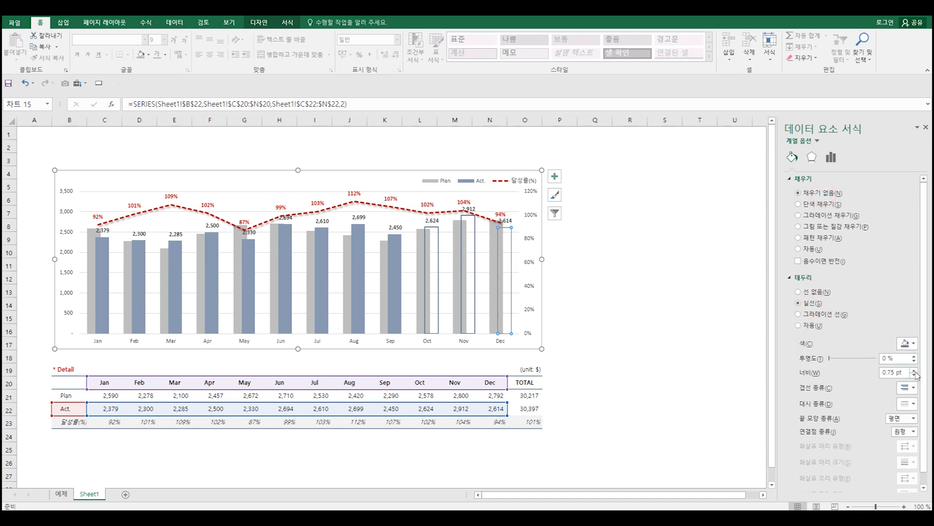
click(915, 370)
click(914, 371)
click(915, 370)
click(915, 370)
click(630, 266)
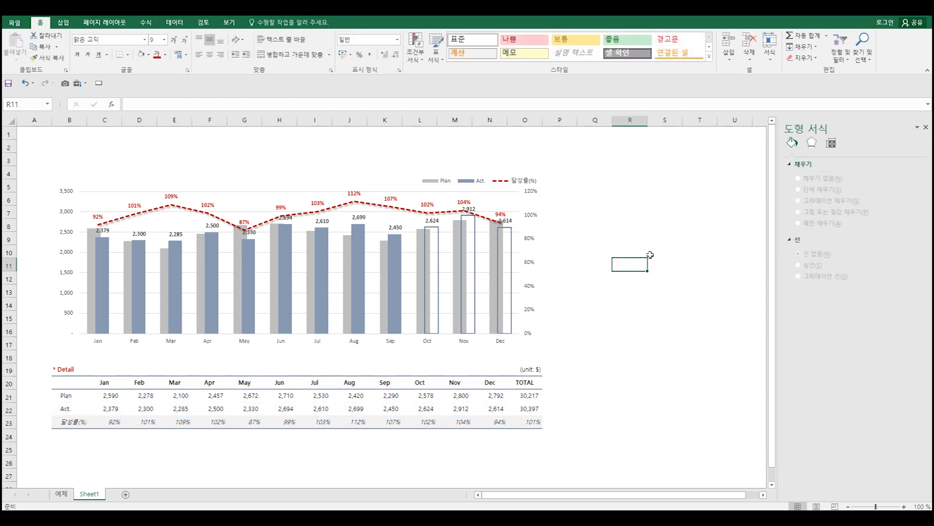
- Fill the Oct, Nov and Dec columns of the Plan series with a lighter grey and deselect the chart
click(420, 279)
click(420, 281)
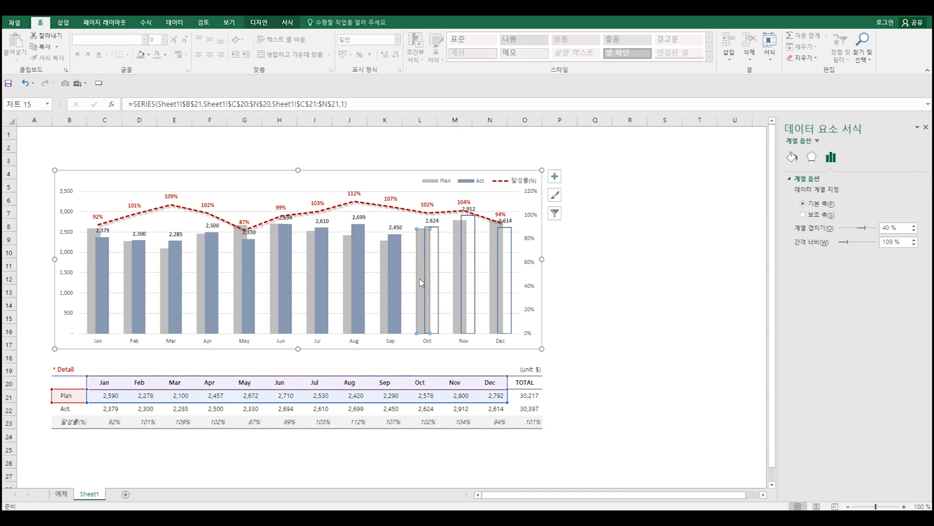
click(148, 54)
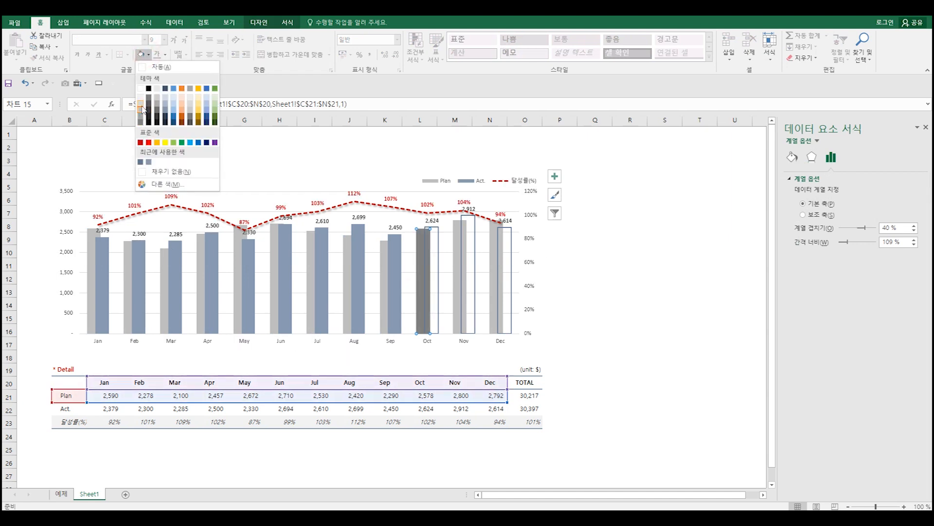
click(141, 104)
click(457, 258)
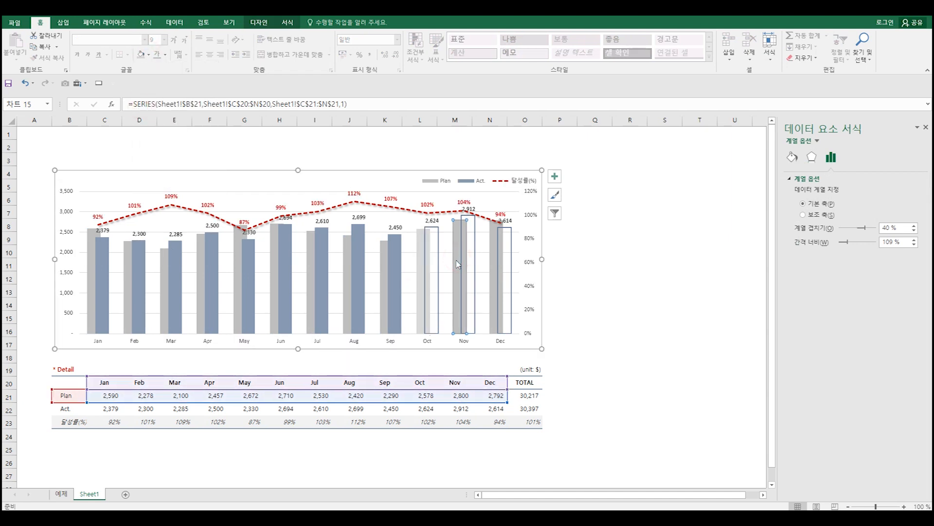
click(140, 54)
click(495, 263)
click(140, 54)
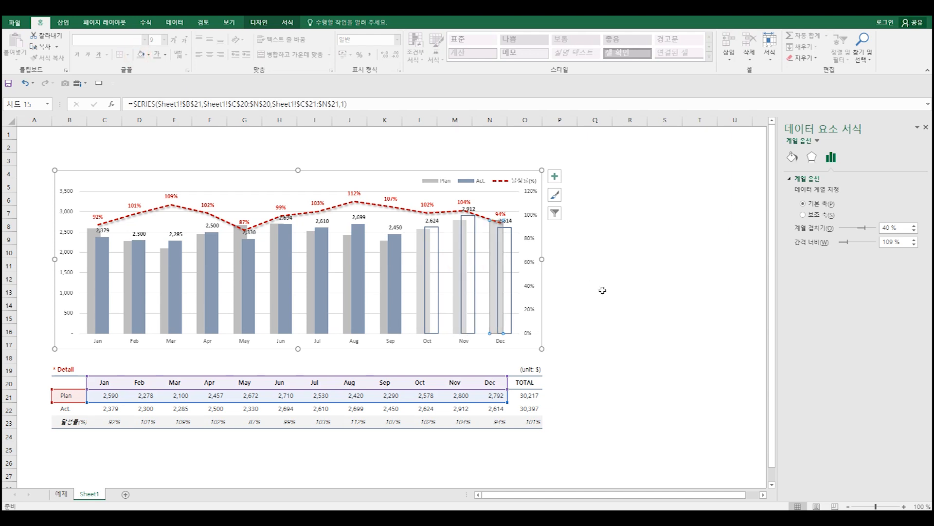
click(610, 297)
click(599, 236)
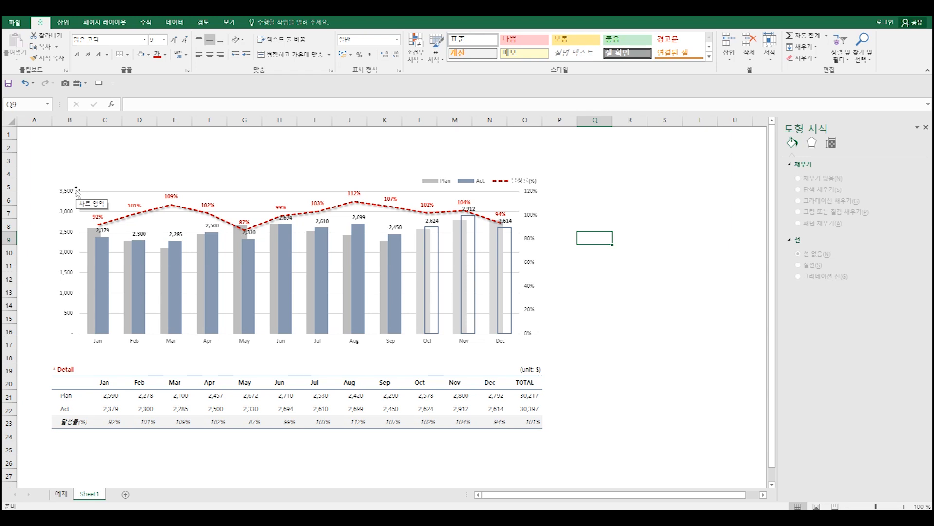
- Insert five blank rows at row 2, above the chart
click(9, 147)
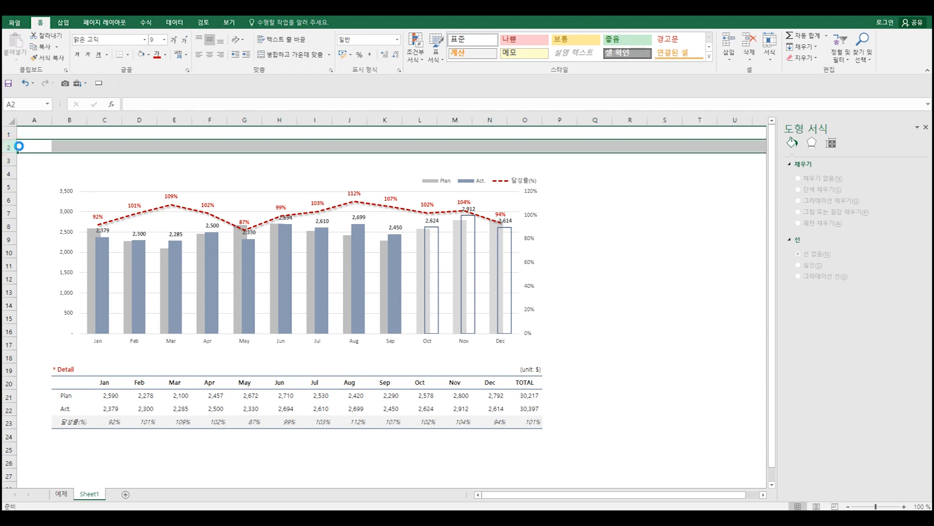
key(ctrl+shift+plus)
key(ctrl+shift+plus)
key(ctrl+shift+plus)
key(ctrl+shift+plus)
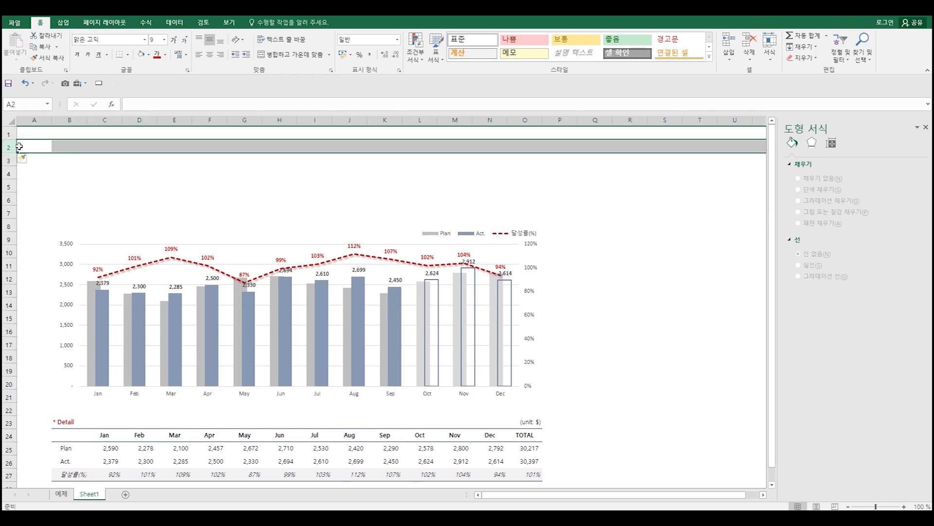
key(ctrl+shift+plus)
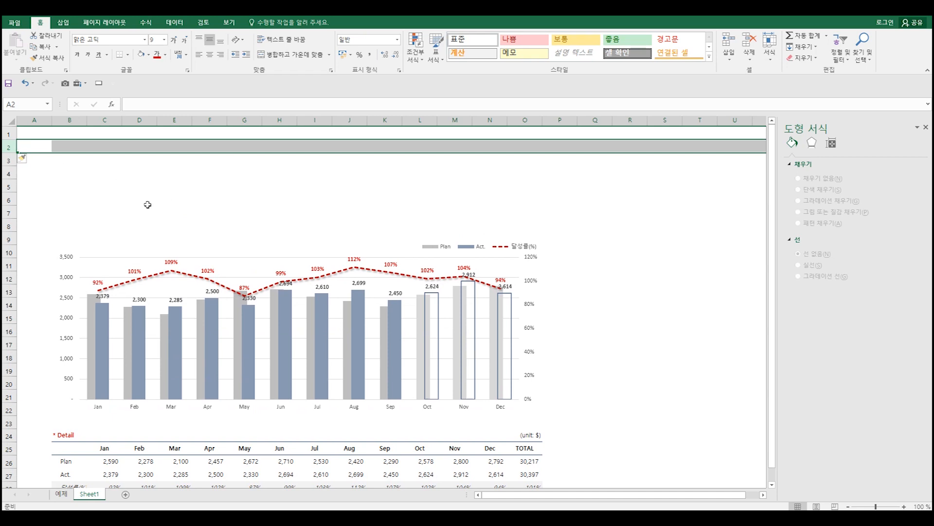
- Merge and center B2:O2 and enter the title "F19 Sep. Business Performance" in it
click(275, 184)
drag(60, 145, 535, 147)
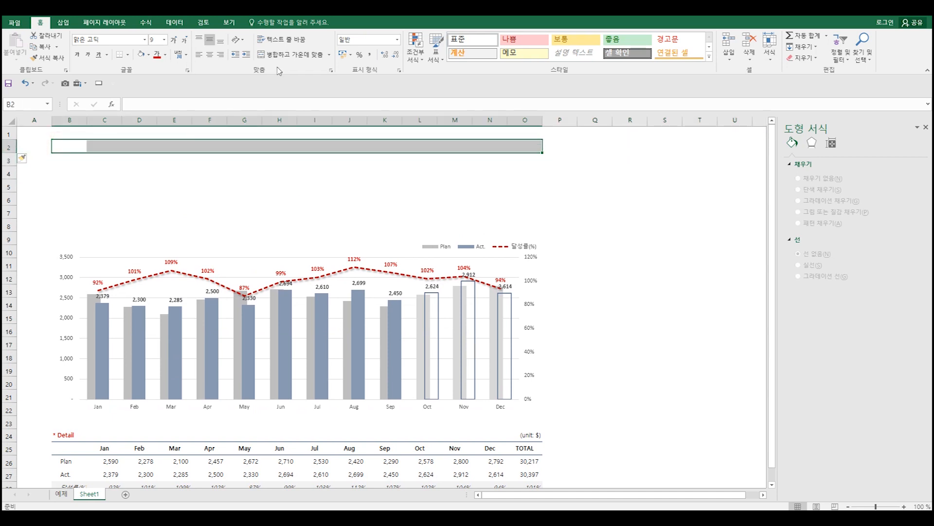
click(292, 54)
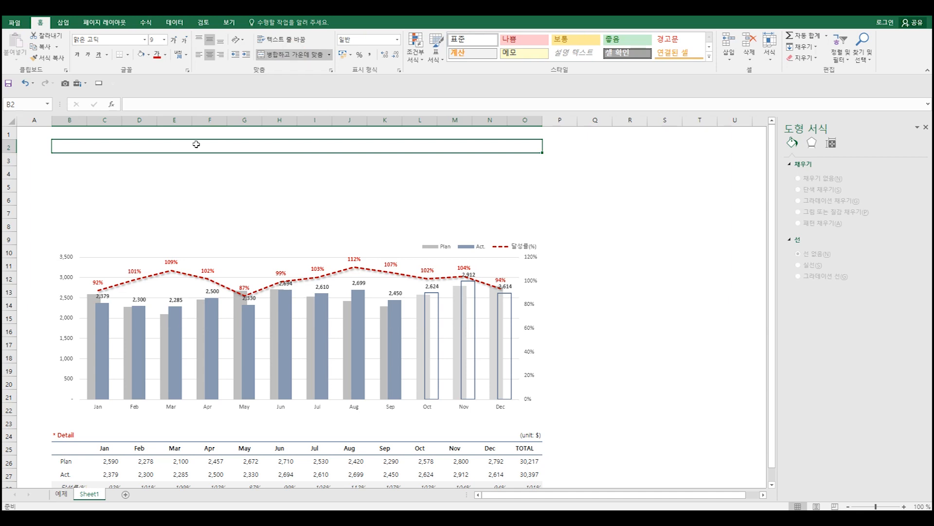
text(F19)
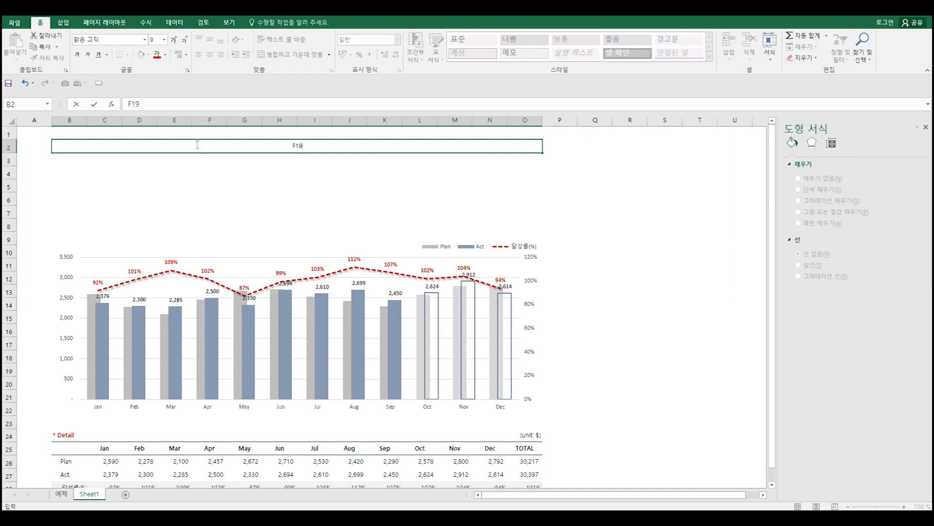
text( Sep. Business Performance)
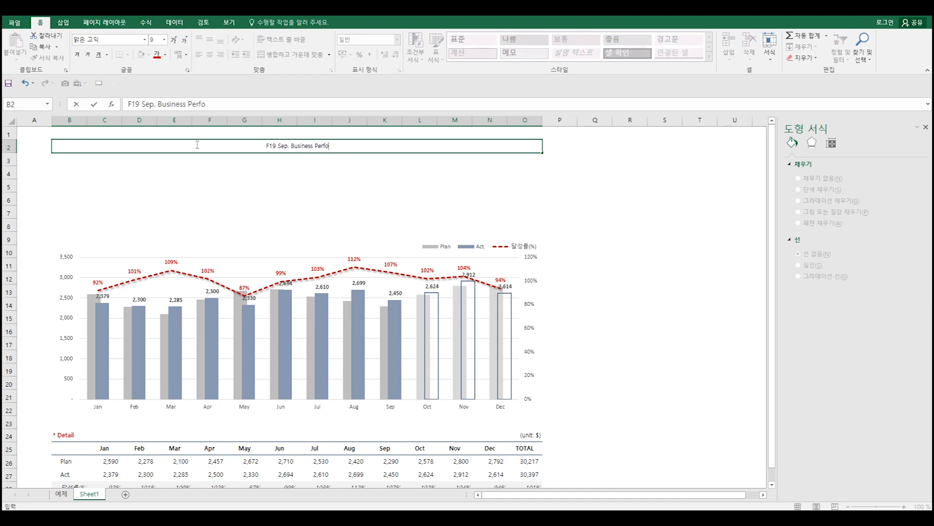
key(Return)
- Fill the merged title cell B2:O2 with the recent blue-grey colour and make row 2 about twice as tall
click(197, 144)
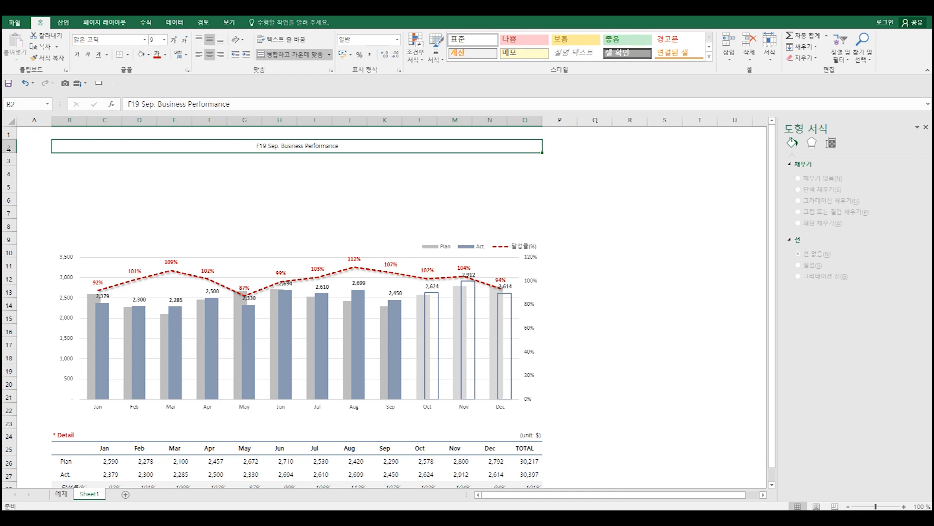
click(149, 54)
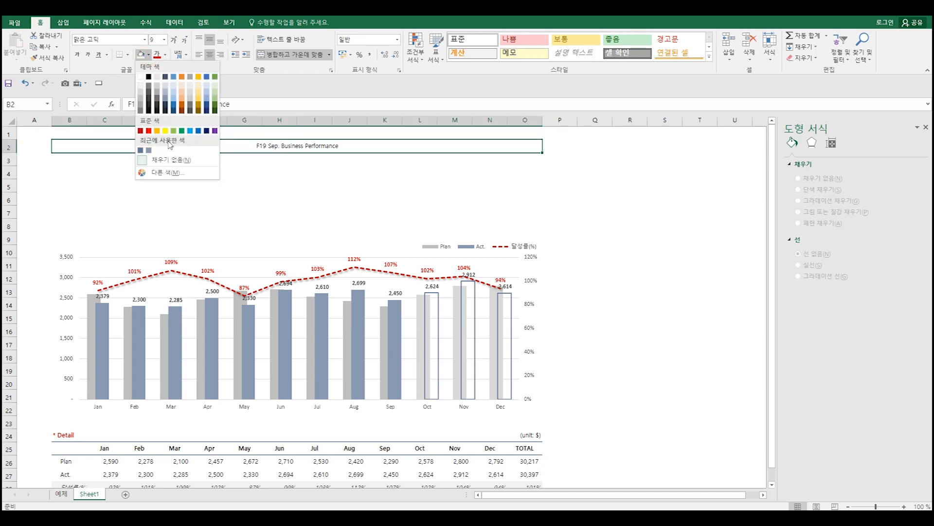
click(141, 150)
drag(11, 152, 11, 166)
- Enlarge the title text to font size 16 and colour it white
click(174, 40)
click(174, 40)
click(174, 39)
click(174, 40)
click(174, 40)
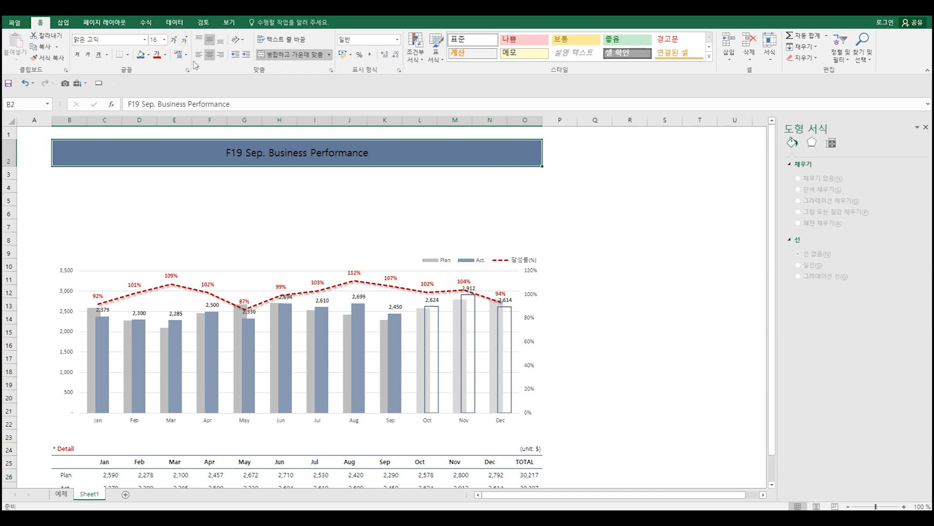
click(165, 54)
click(157, 89)
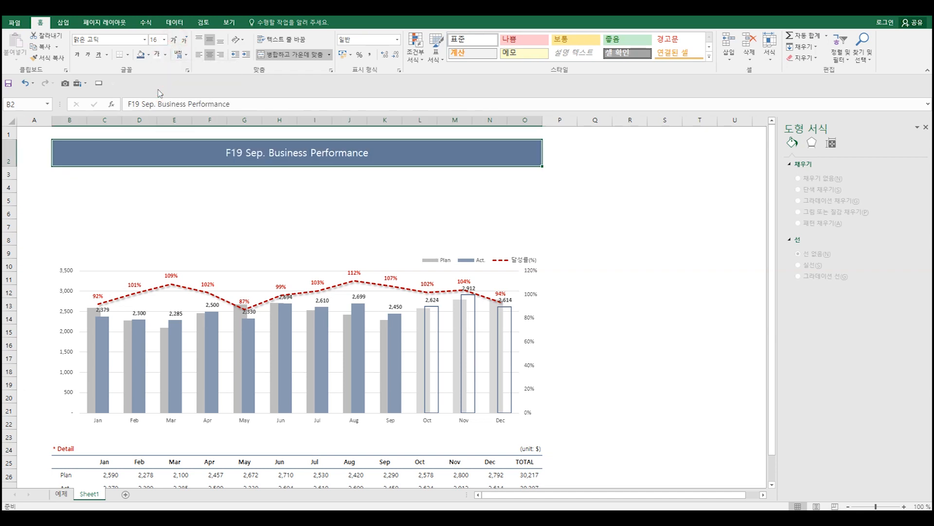
- Darken the title cell's fill to the custom colour RGB 64, 79, 100
click(149, 56)
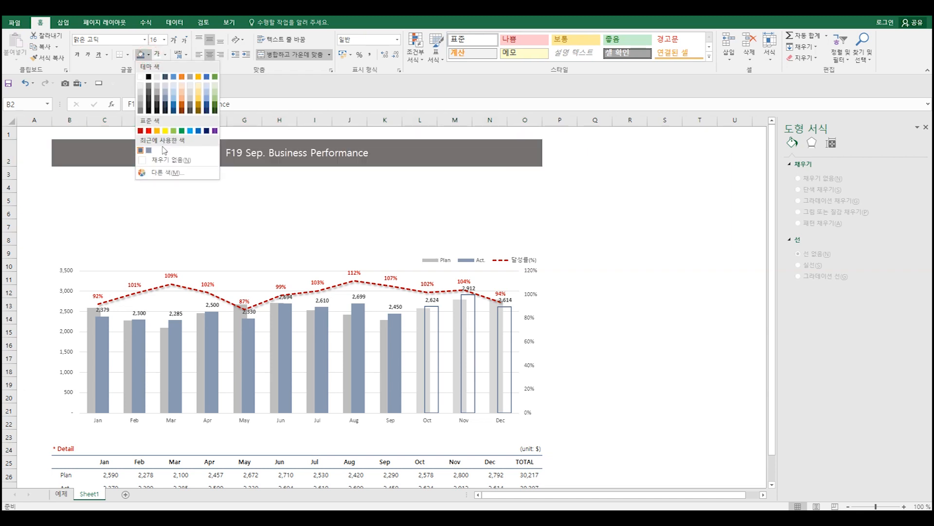
click(159, 172)
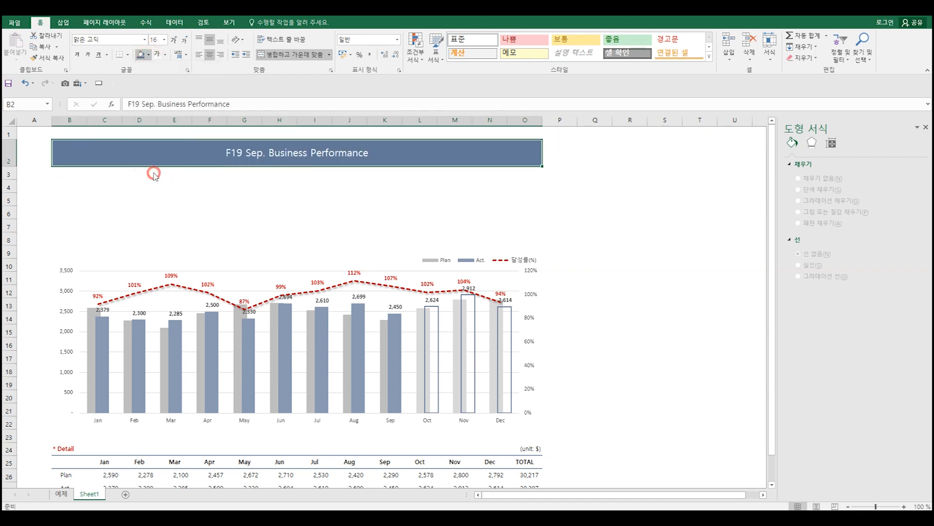
click(612, 254)
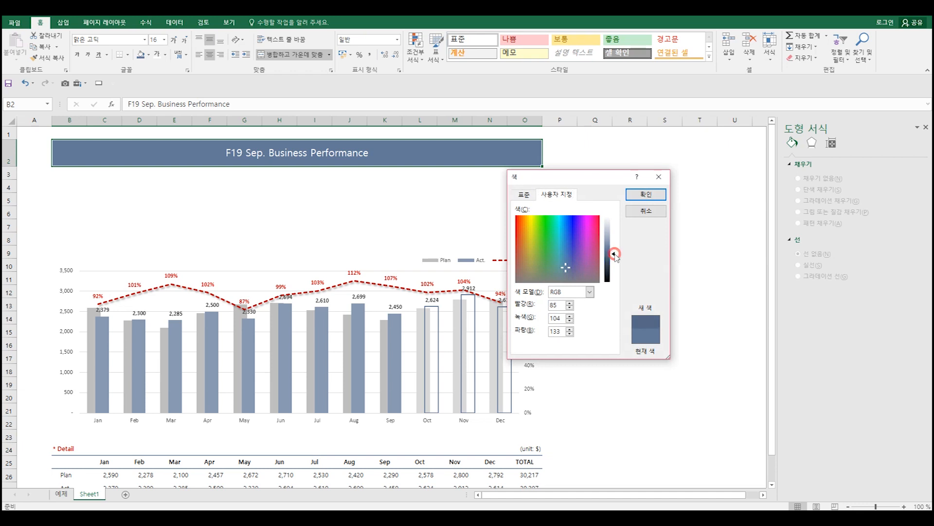
click(613, 261)
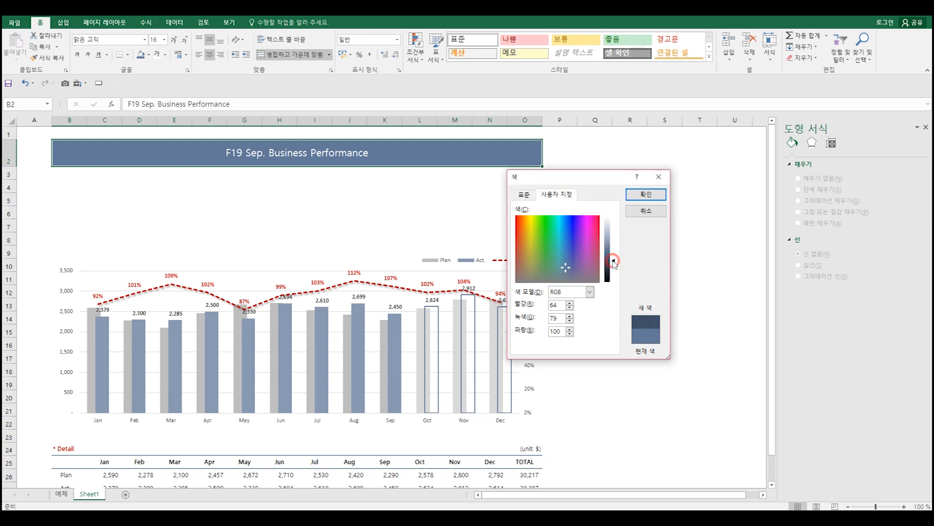
click(646, 194)
click(650, 175)
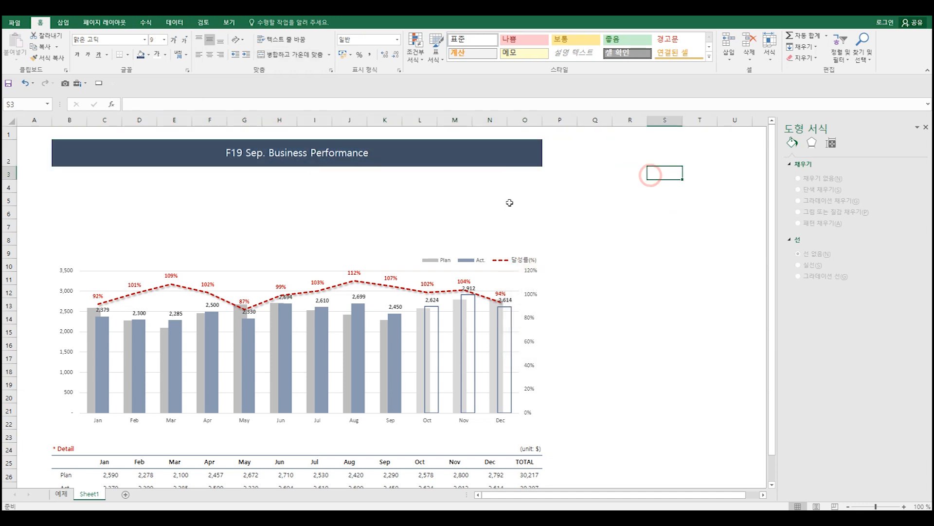
- Enter the note "-EY Korea SIT has been decreased to 2.6 months by Increased depletion" as text in B4
click(72, 185)
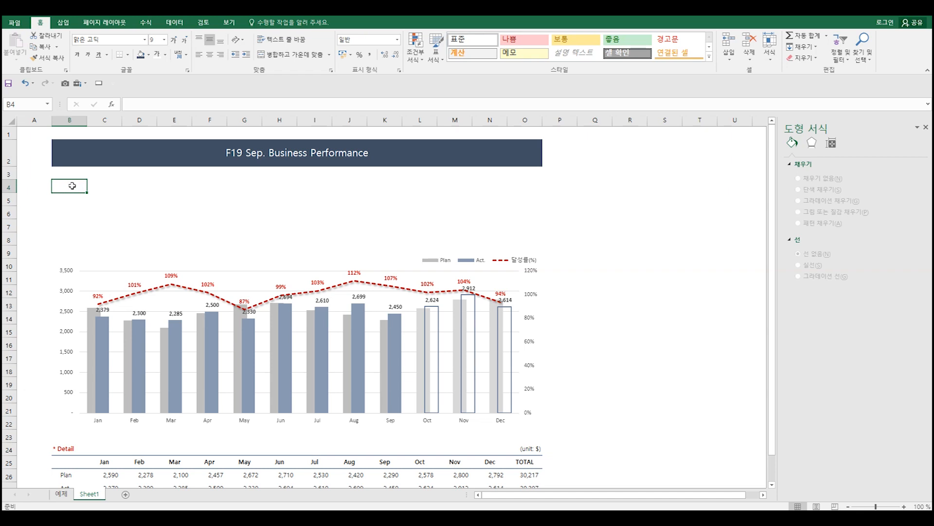
text('-)
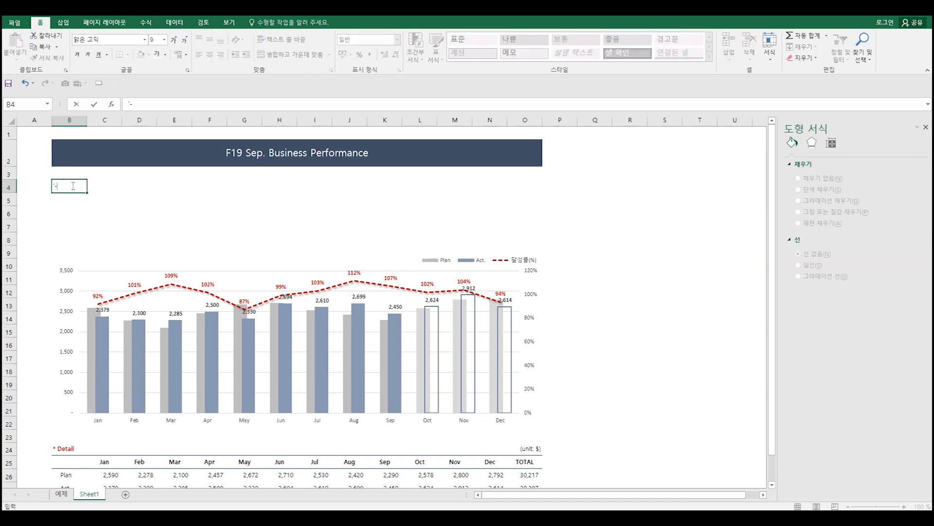
text(EY Korea SIT has been )
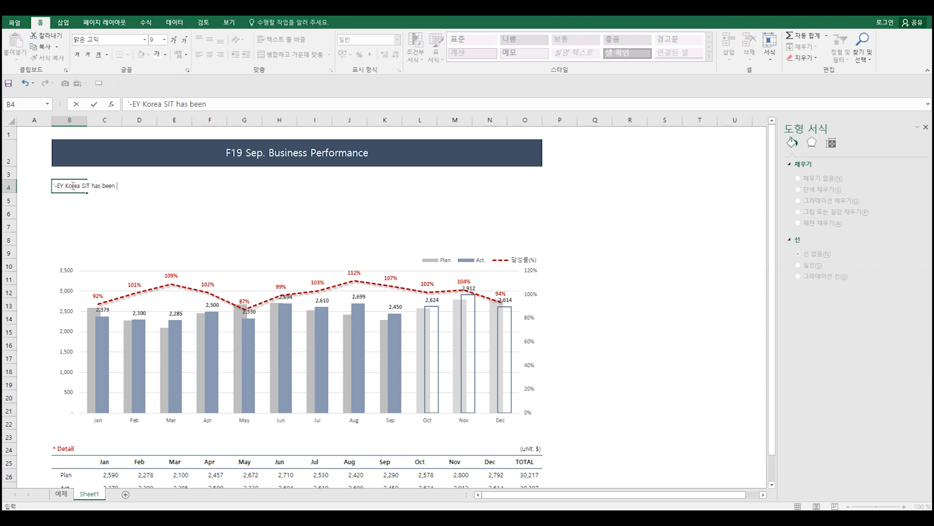
text(decreased to 2.6 months)
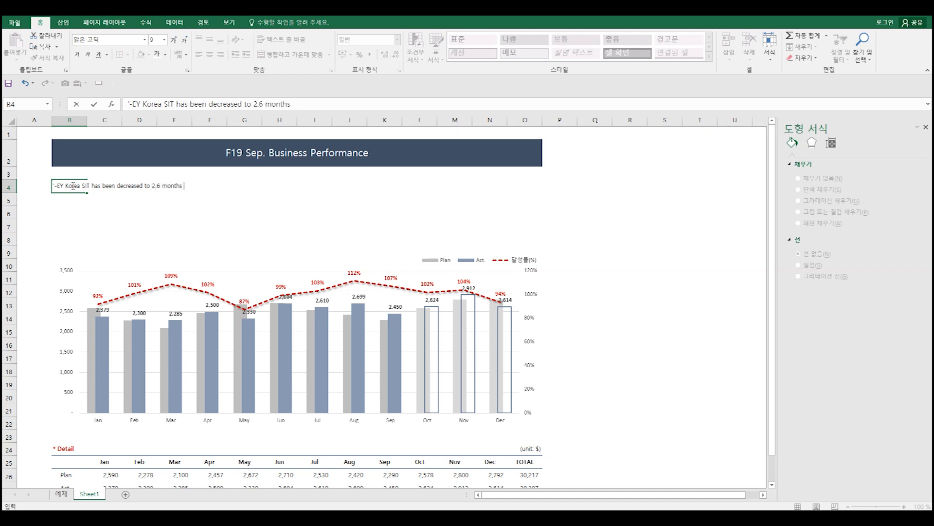
text( by Increased depletion)
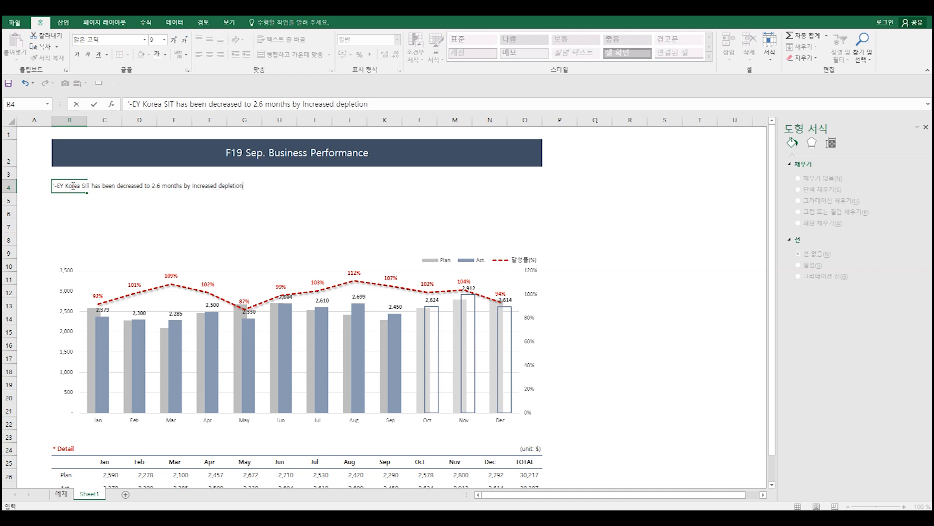
key(Return)
click(72, 186)
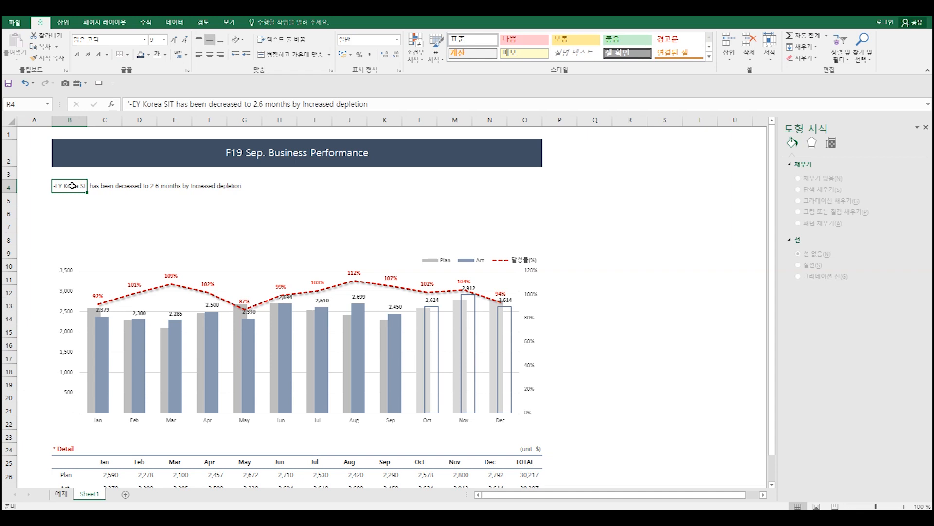
- Enter "-Most managin wholesalers SITs decreased to 3.4 months (-0.7) due to Vol control in Sep." as text in B5
click(69, 198)
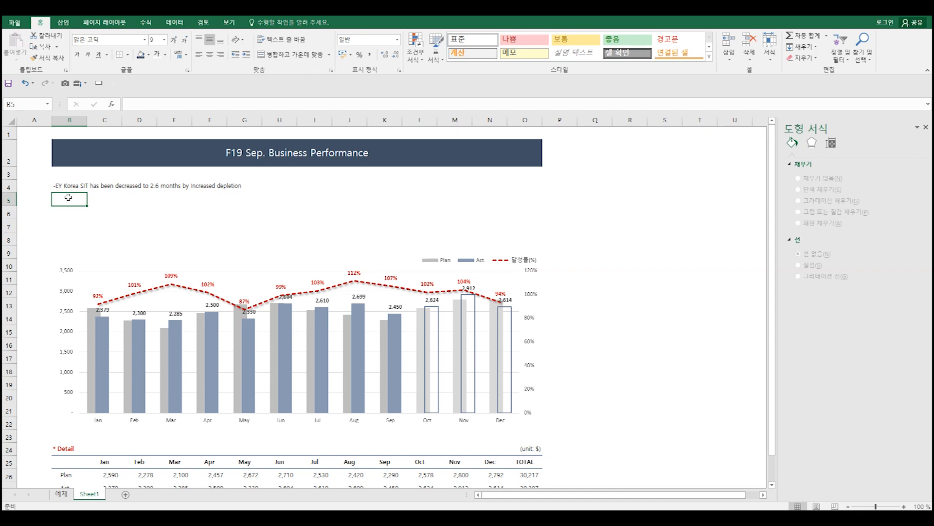
text(')
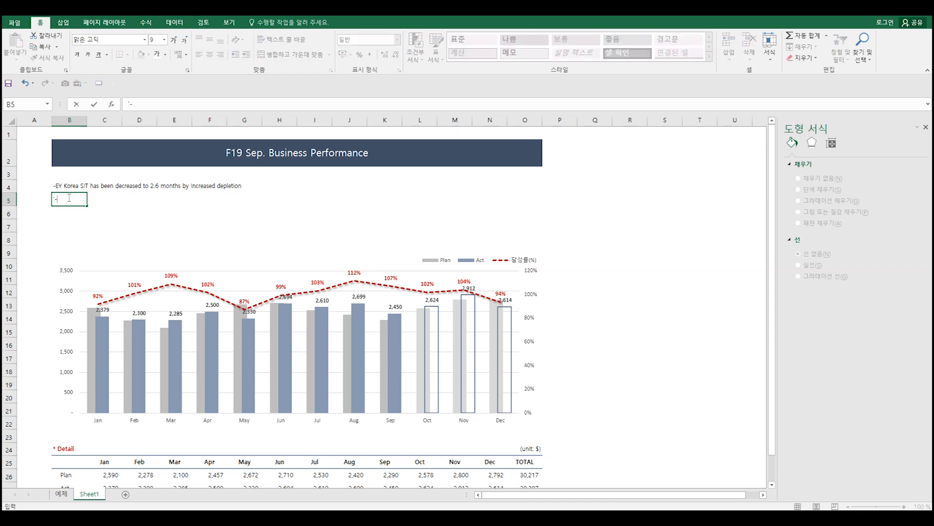
text(-Most managin whole)
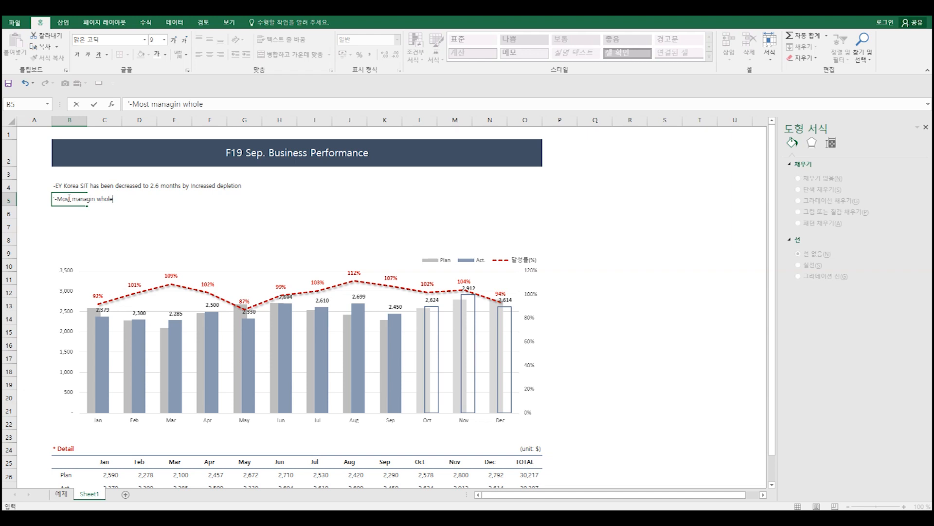
text(salers SITs decreased to 3.4 months)
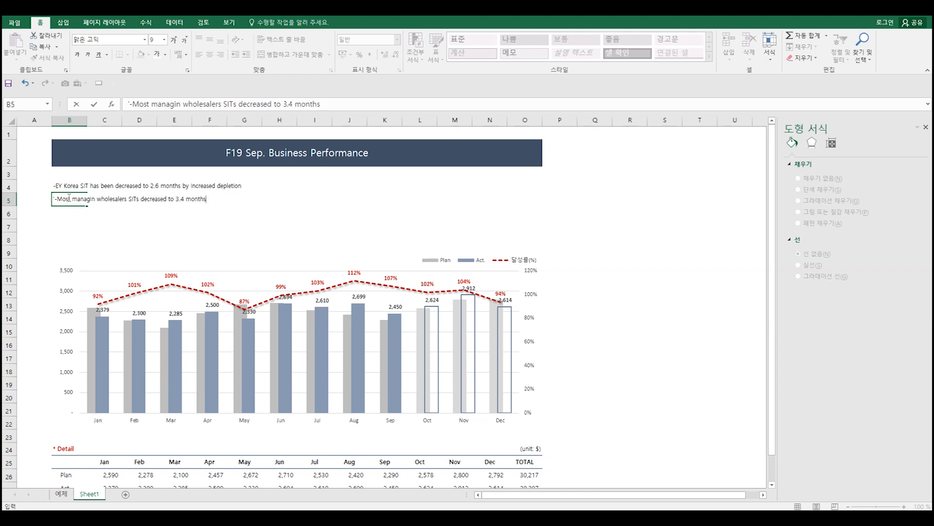
text( (-0.7) du)
key(BackSpace)
key(BackSpace)
key(BackSpace)
key(BackSpace)
text(eu)
key(BackSpace)
key(BackSpace)
text(ue to Vol control in)
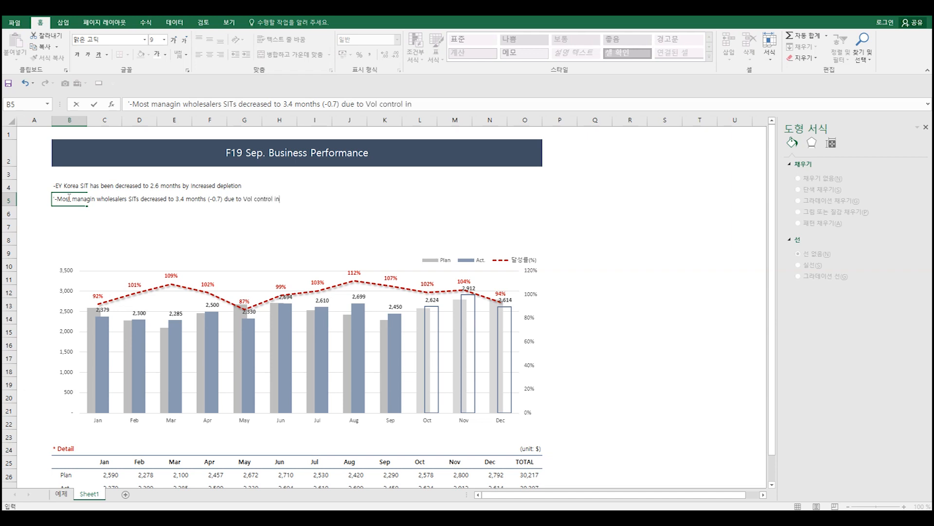
text( Sep.)
key(Return)
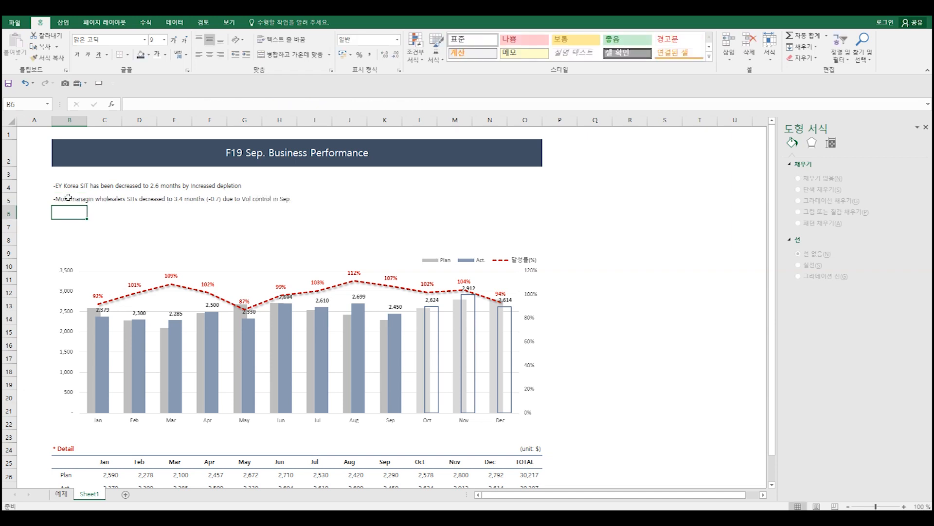
- Delete the two blank rows 6 and 7 between the notes and the chart
click(11, 215)
drag(12, 215, 10, 226)
key(ctrl+minus)
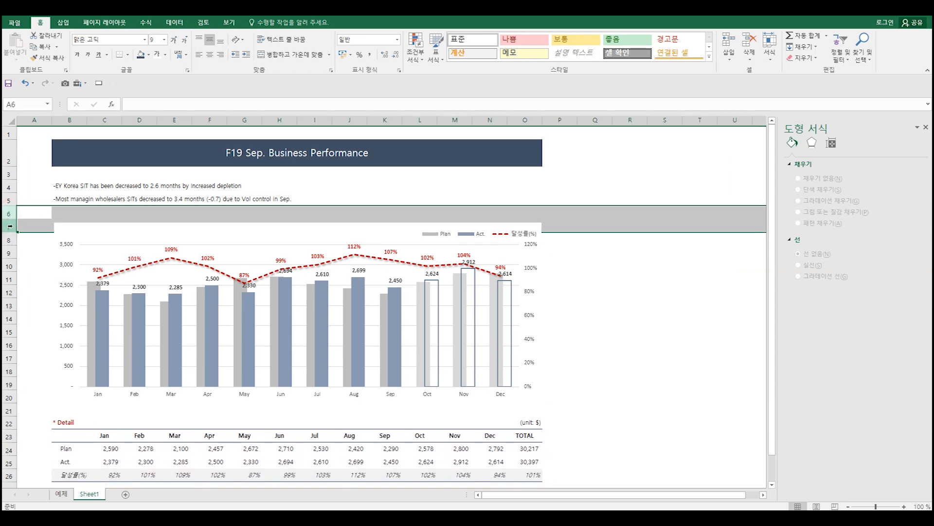
click(606, 242)
- Close the shape formatting pane and narrow column A to a thin margin
click(924, 127)
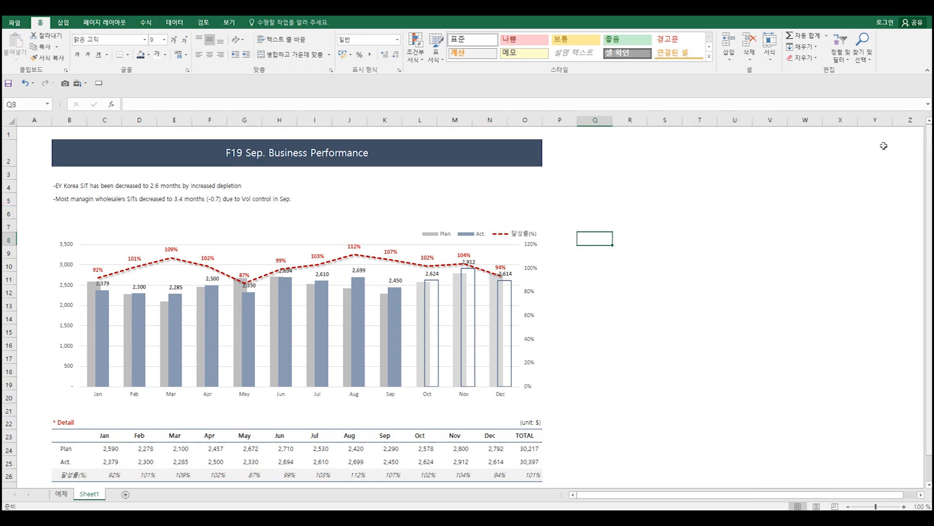
drag(50, 120, 27, 121)
click(606, 263)
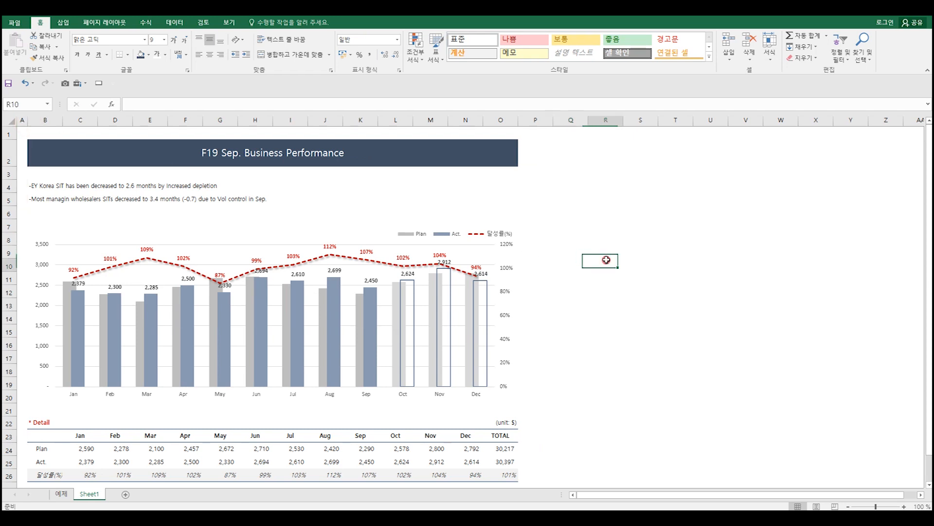
- Shorten the combo chart by raising its lower edge to about row 17
click(299, 394)
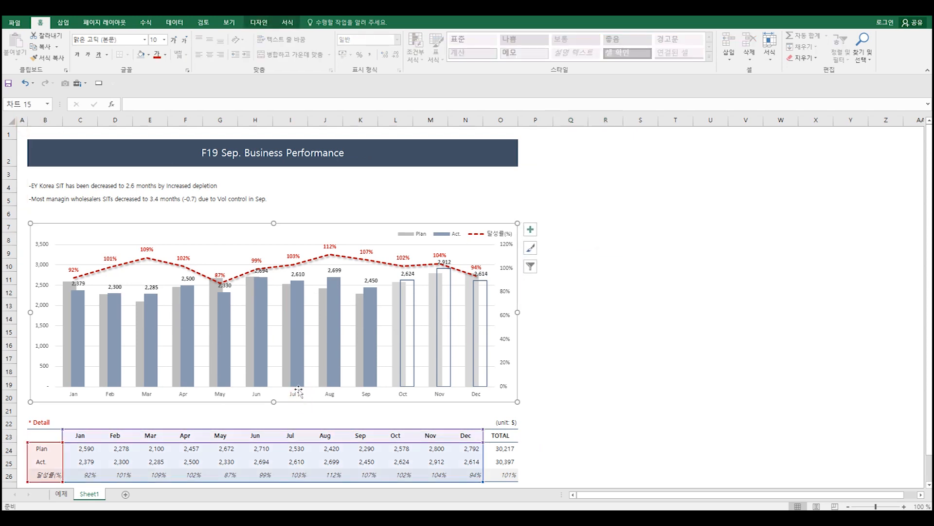
drag(273, 402, 277, 363)
click(192, 386)
- Delete the three blank rows 19 to 21 above the Detail table and make row 18 slightly taller
drag(5, 385, 4, 407)
key(ctrl+minus)
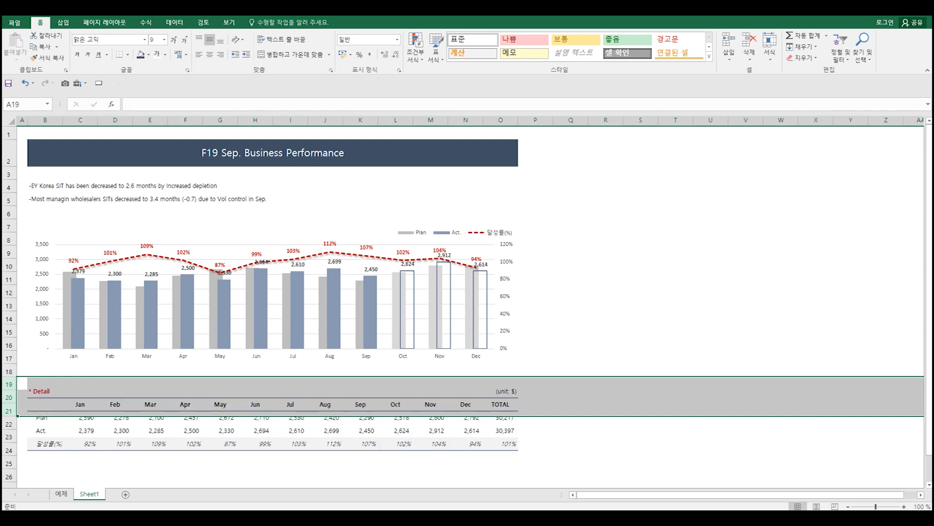
click(604, 382)
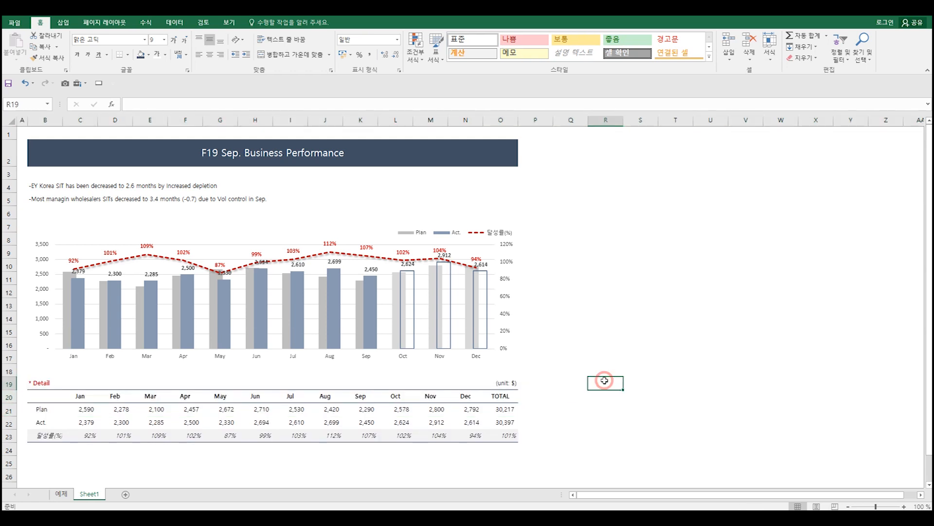
drag(17, 377, 17, 381)
click(602, 331)
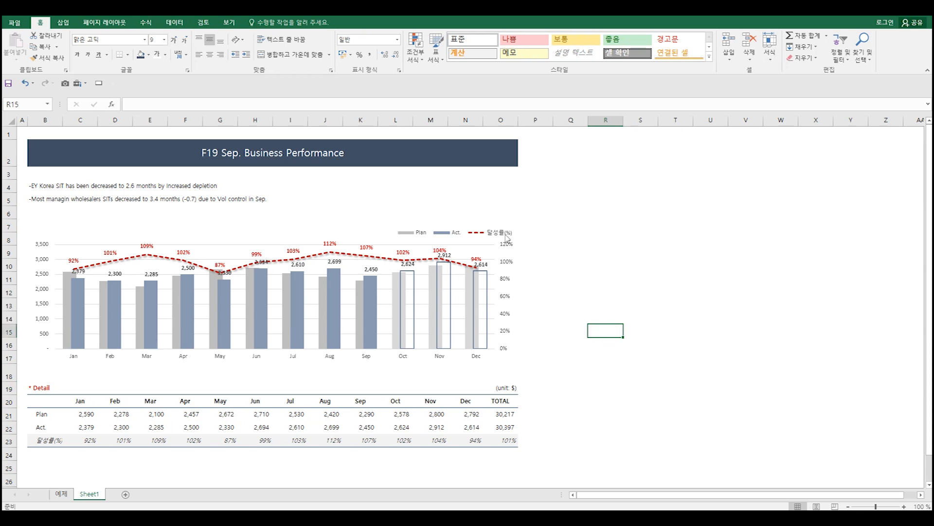
- Enter "update: 19.09" in O3 below the title and align it right
click(506, 171)
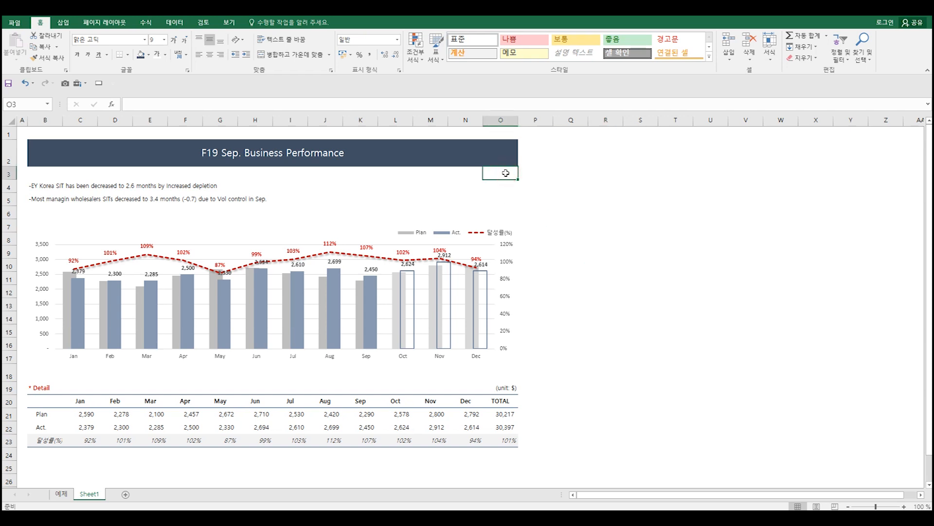
text(update)
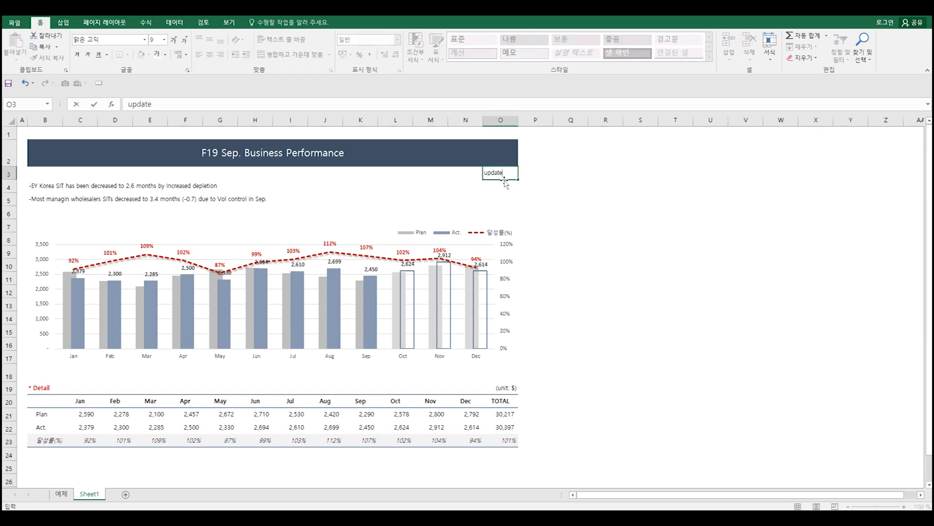
text(: 19.09)
key(Return)
key(Up)
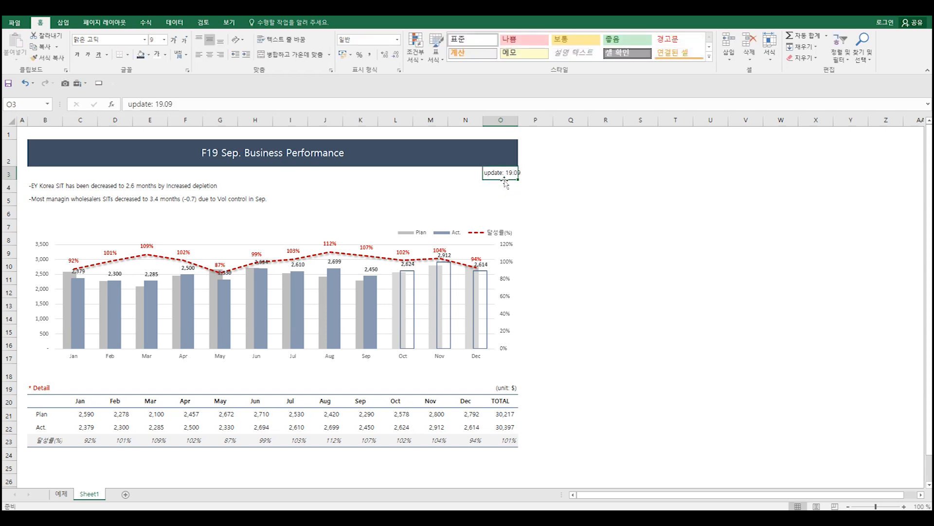
click(220, 54)
click(546, 248)
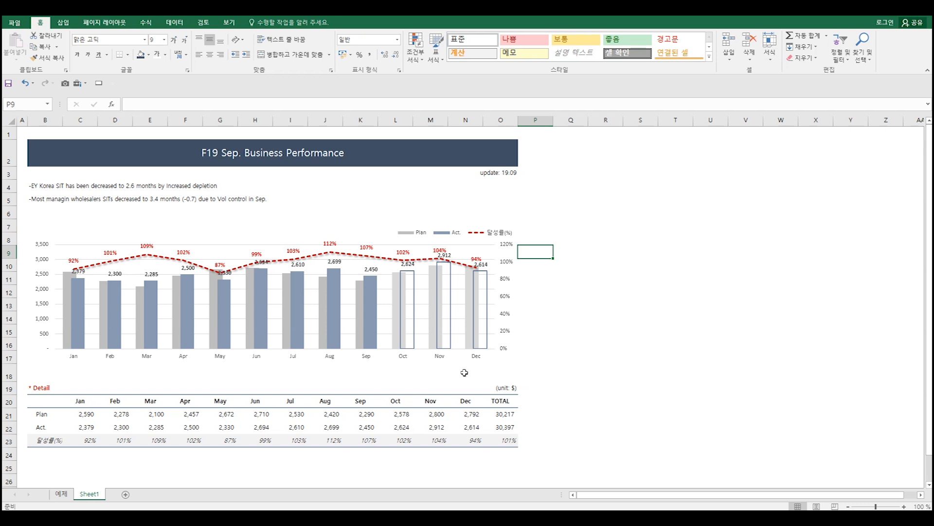
- Set the January Plan value in C21 to 30000 to test the chart's response
click(95, 416)
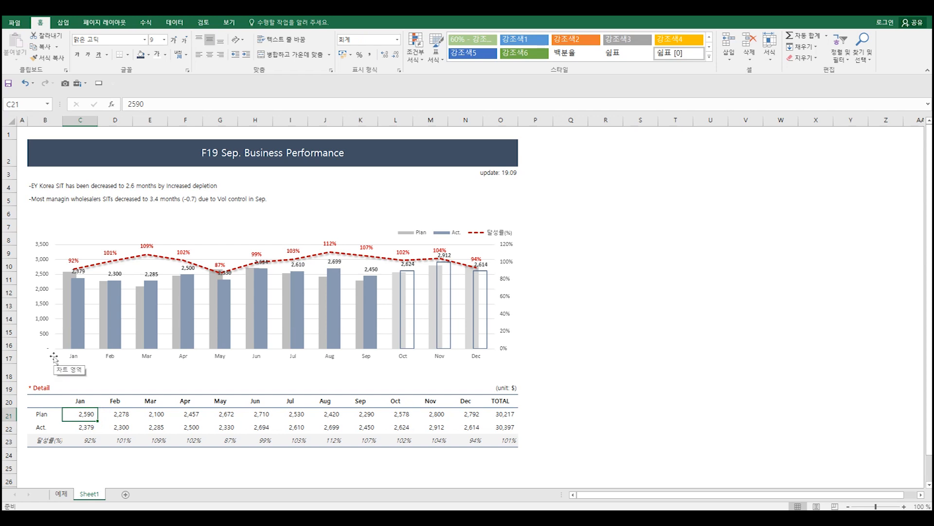
click(122, 415)
click(86, 414)
text(30000)
key(Return)
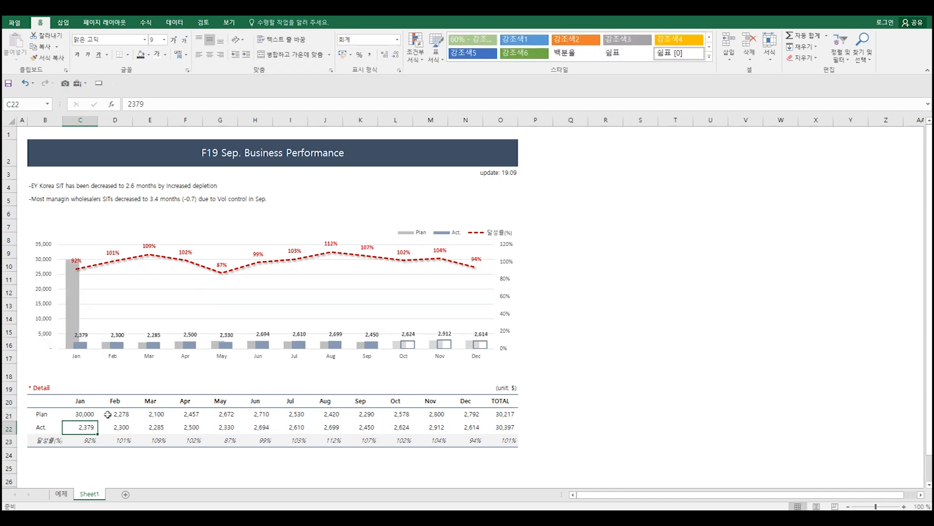
- Set the January Plan value in C21 to 3000
key(Up)
text(30)
key(Return)
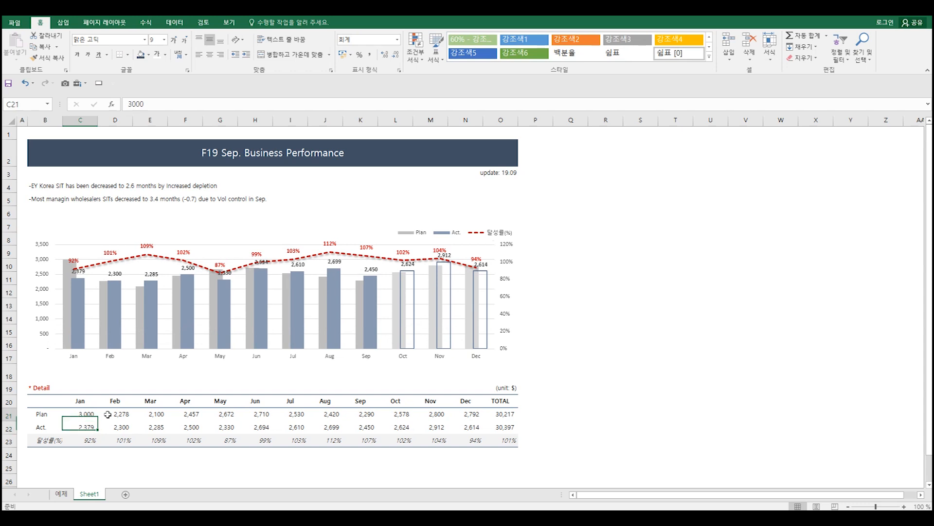
- Set the February Plan value in D21 to 3100 and the March Plan value in E21 to 3200
click(108, 414)
text(00)
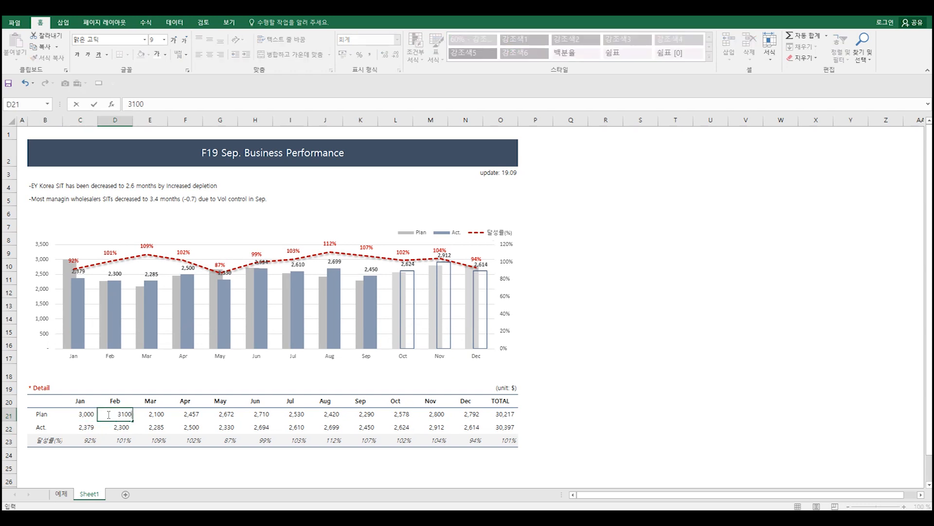
key(Return)
key(Up)
key(Right)
text(3200)
key(Return)
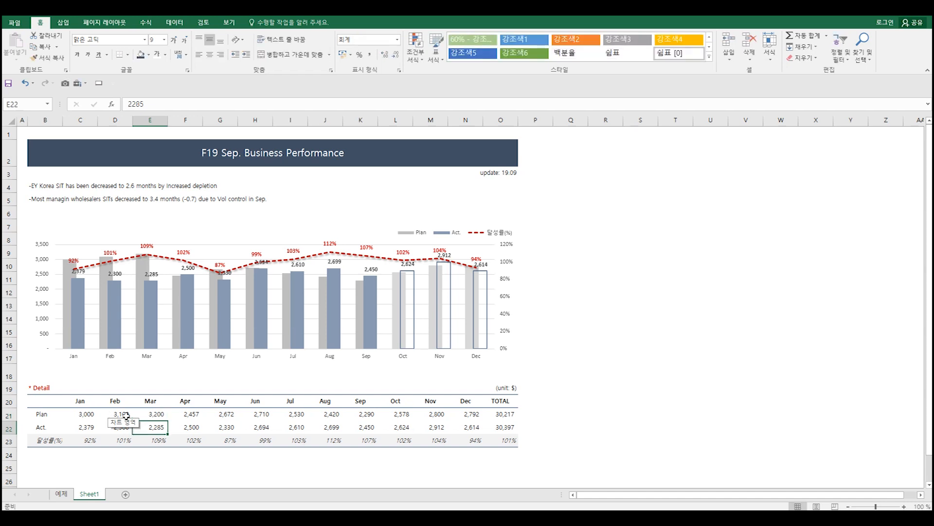
- Replace the fixed January 달성률(%) value in C23 with the formula =C22/C21, dividing Act. by Plan
drag(92, 440, 174, 443)
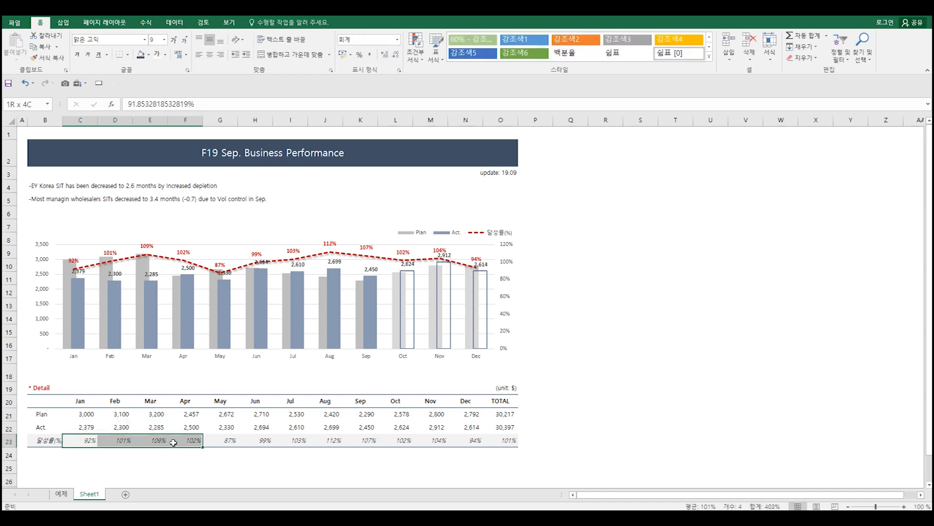
click(234, 440)
click(91, 443)
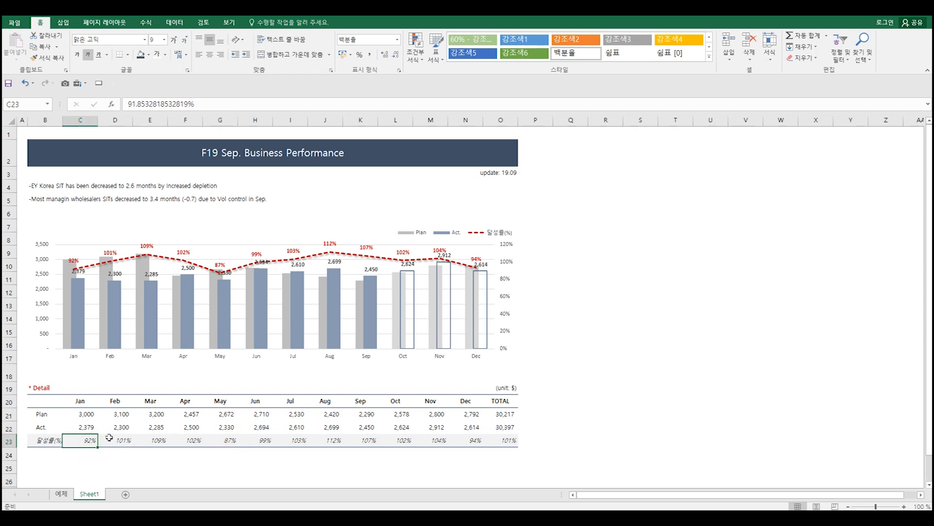
text(=)
key(Up)
text(/)
key(Up)
key(Up)
key(Return)
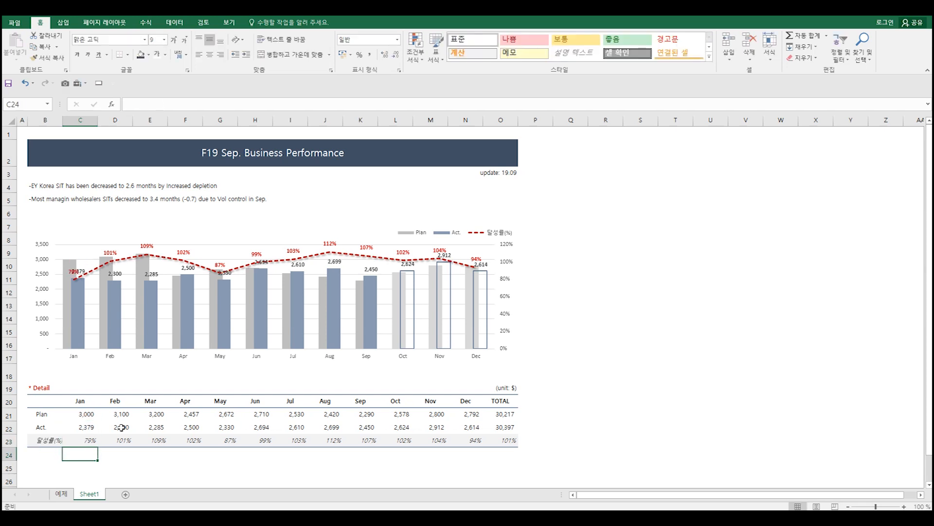
- Copy the January 달성률(%) formula from C23 across D23:O23, covering February through TOTAL
key(Up)
key(ctrl+c)
drag(109, 441, 501, 440)
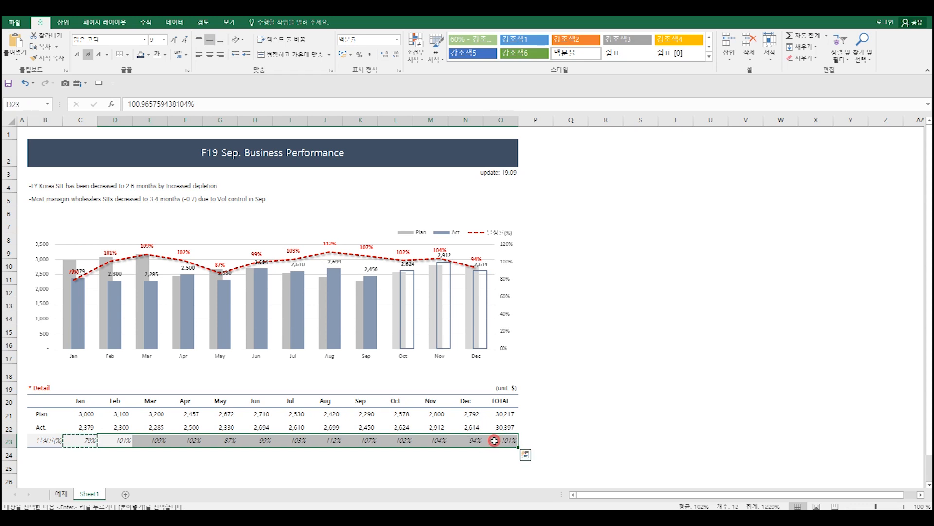
right_click(496, 440)
click(545, 265)
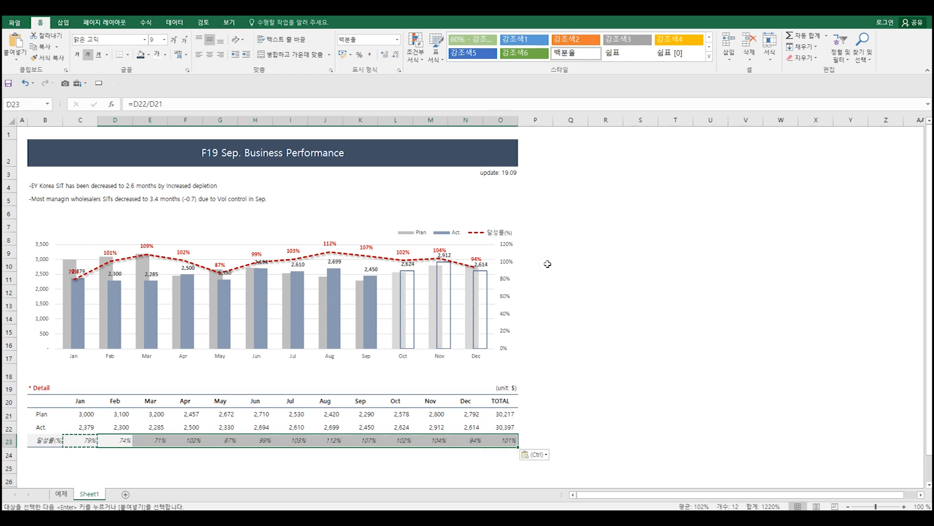
click(185, 466)
click(120, 442)
key(Escape)
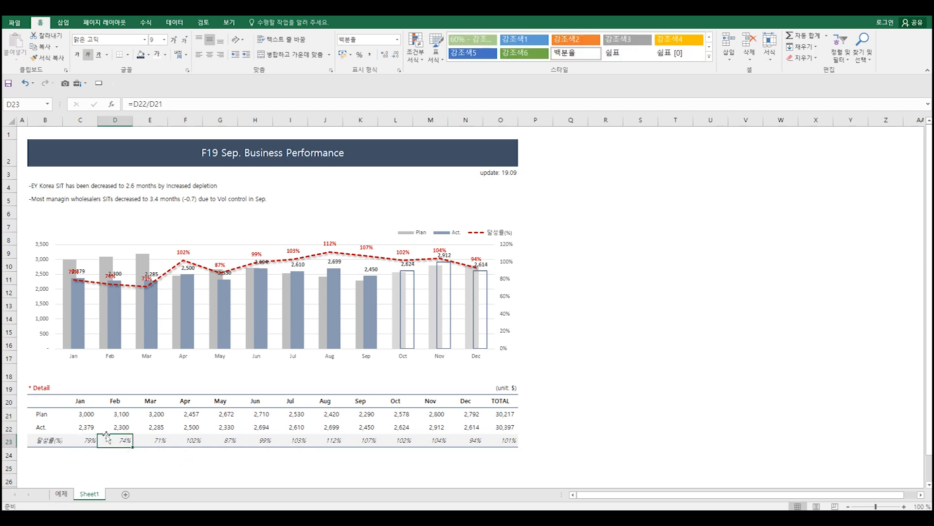
- Set the February Act. value in D22 to 2900 to test the chart's response
click(124, 427)
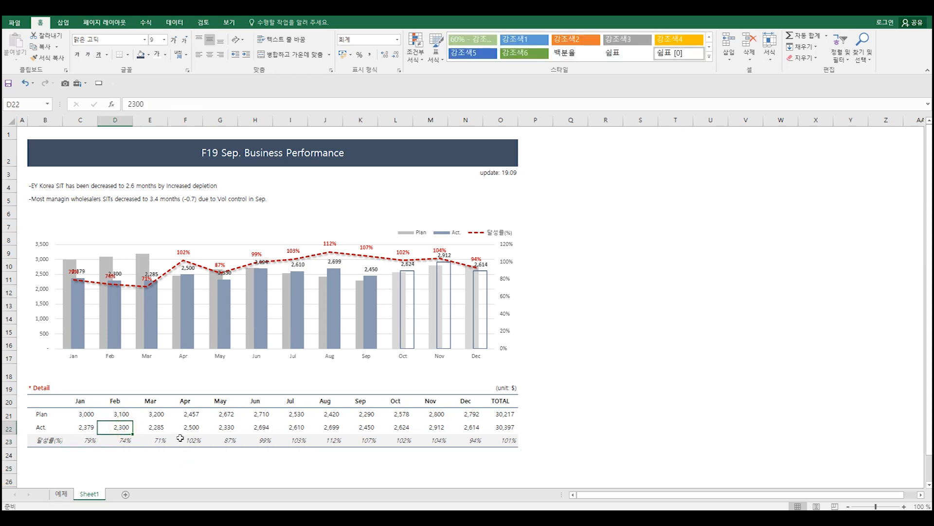
text(2900)
key(Return)
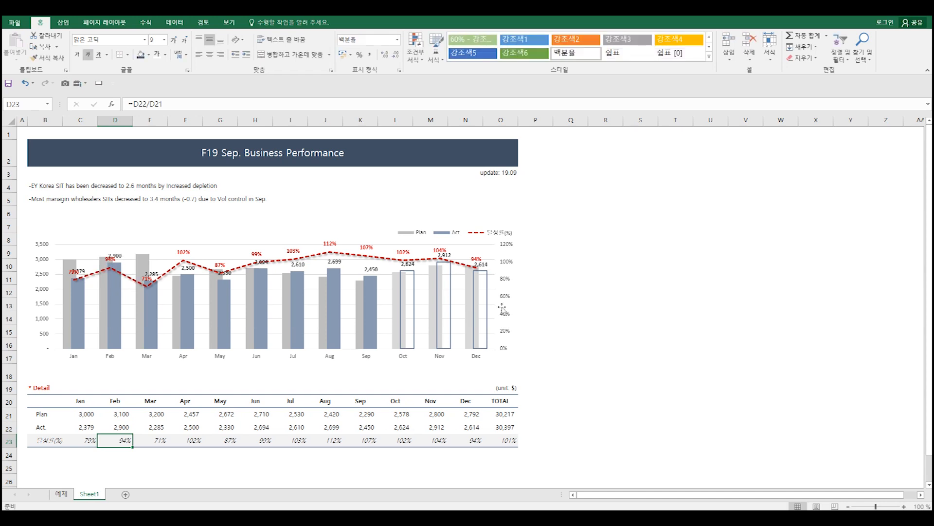
click(563, 296)
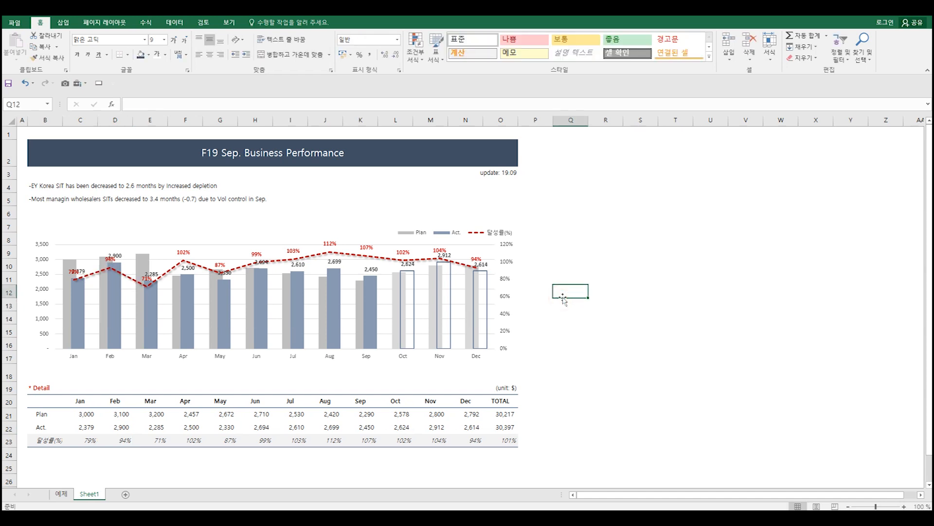